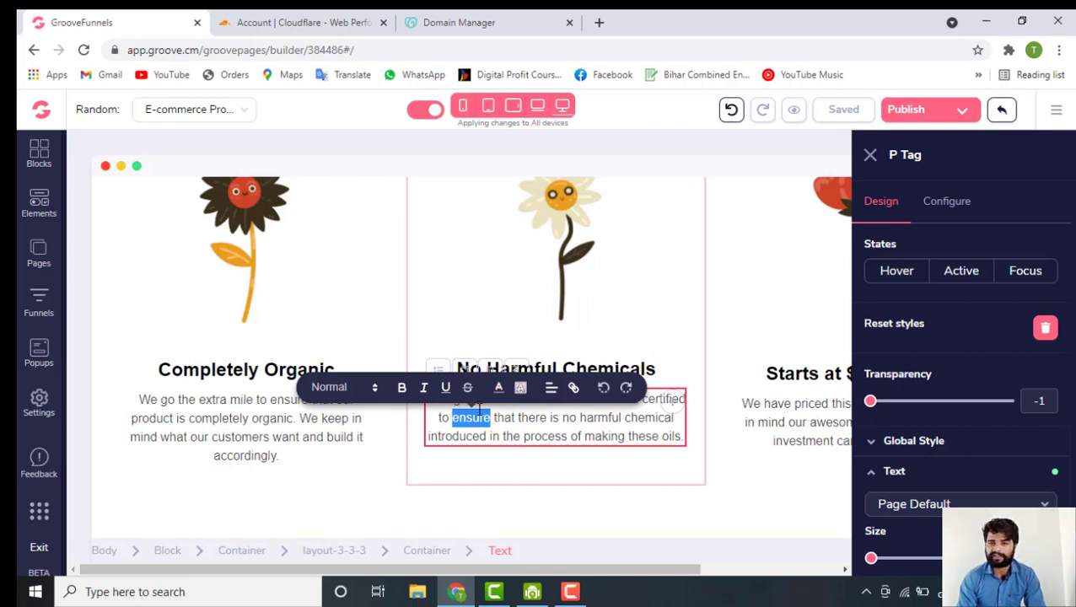
Highlight the word "ensure" in the No Harmful Chemicals paragraph with a yellow background color
{"action": "left_click", "coordinate": [522, 394]}
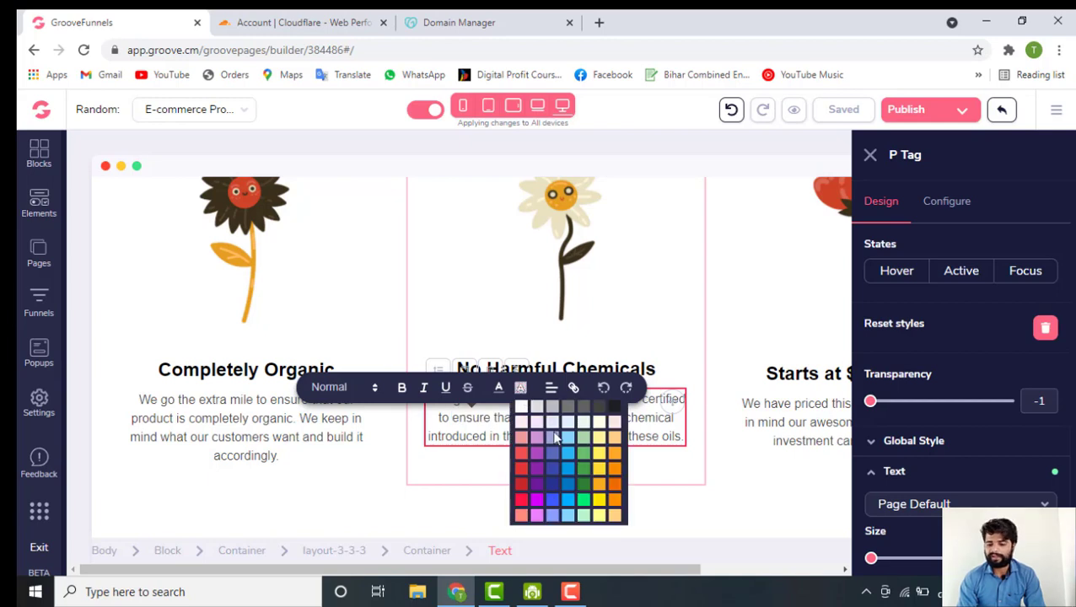
{"action": "left_click", "coordinate": [601, 506]}
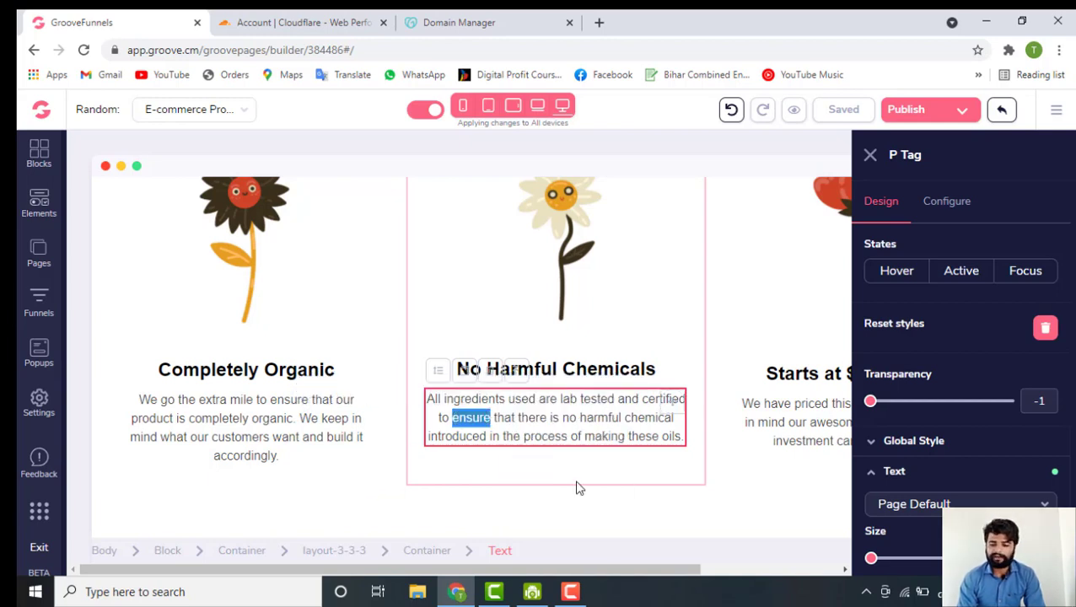
{"action": "left_click", "coordinate": [523, 434]}
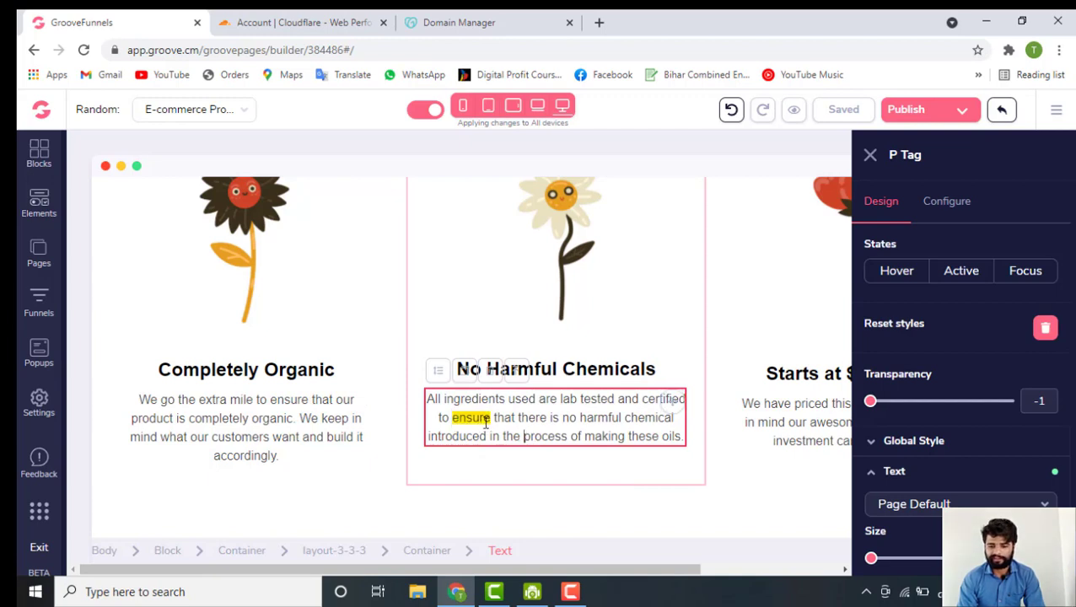
Change the background highlight of the word "ensure" in the No Harmful Chemicals paragraph to blue
{"action": "left_click_drag", "start_coordinate": [489, 418], "coordinate": [452, 417]}
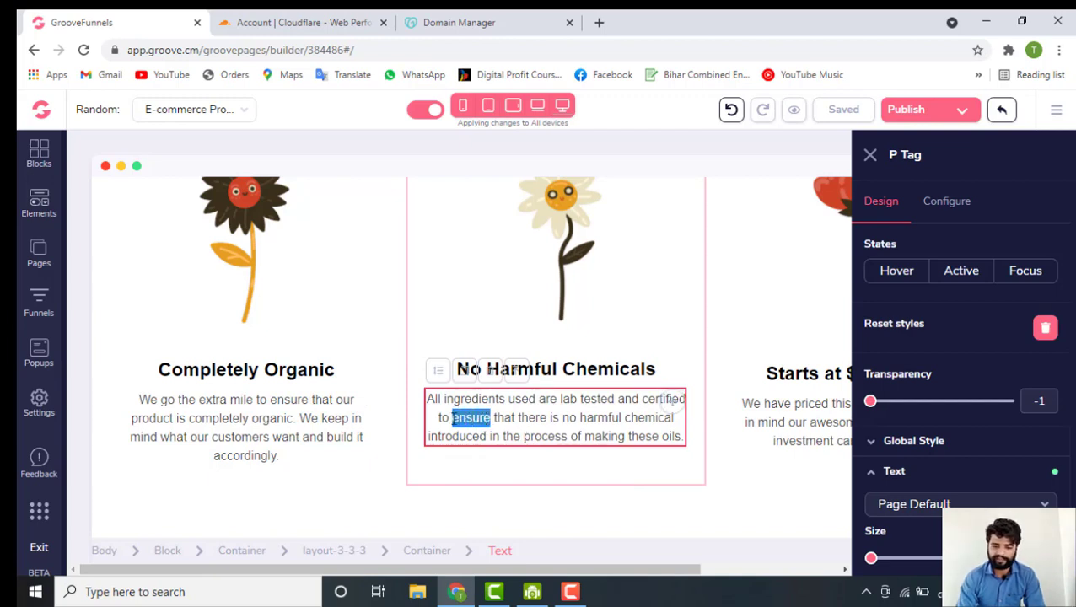
{"action": "left_click", "coordinate": [522, 389]}
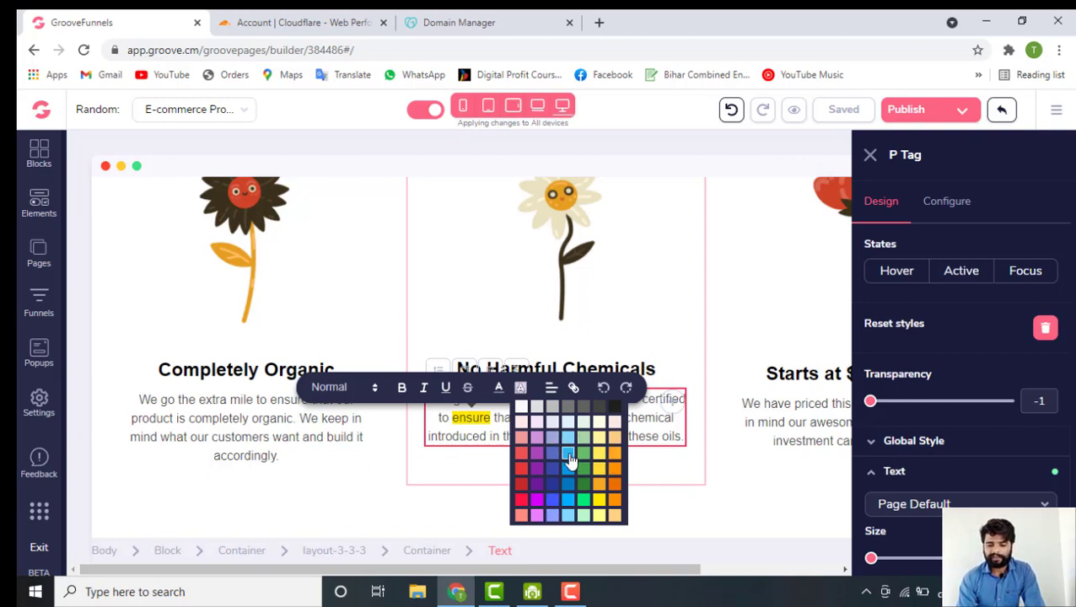
{"action": "left_click", "coordinate": [570, 472]}
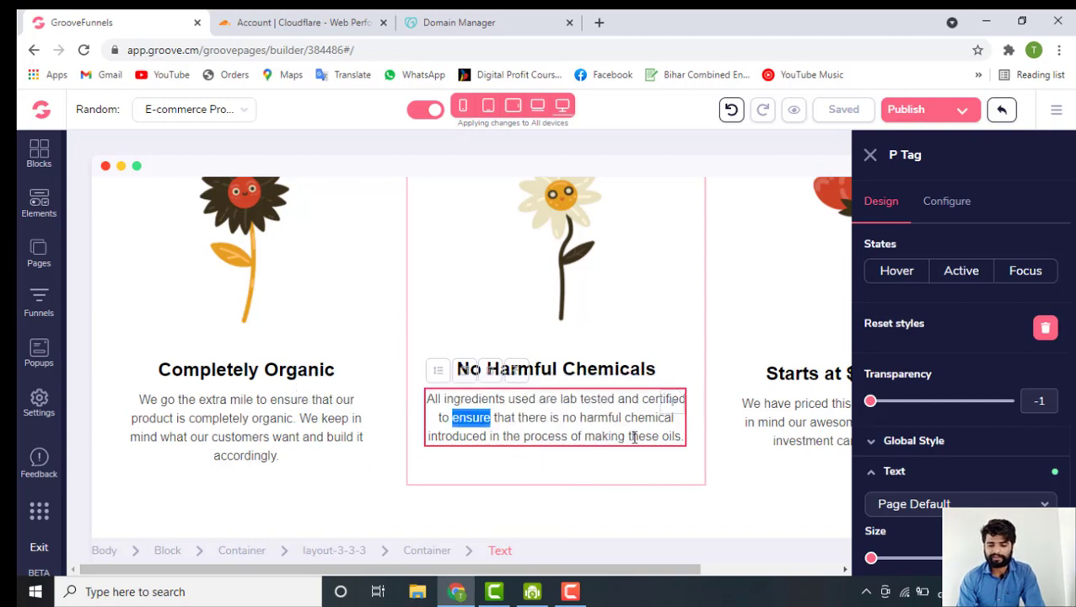
{"action": "left_click", "coordinate": [632, 436]}
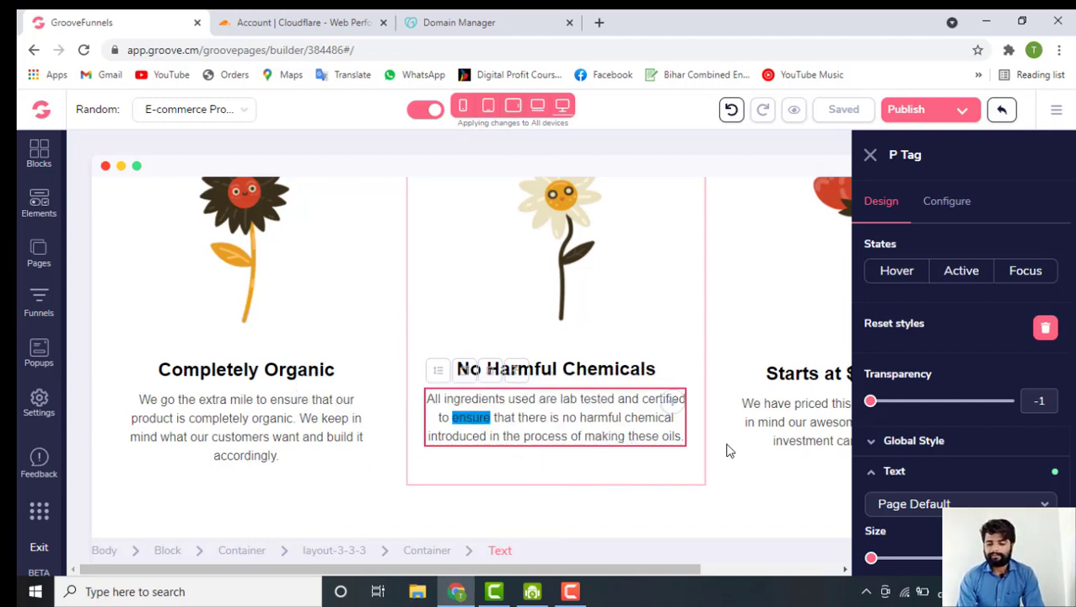
{"action": "left_click", "coordinate": [618, 395]}
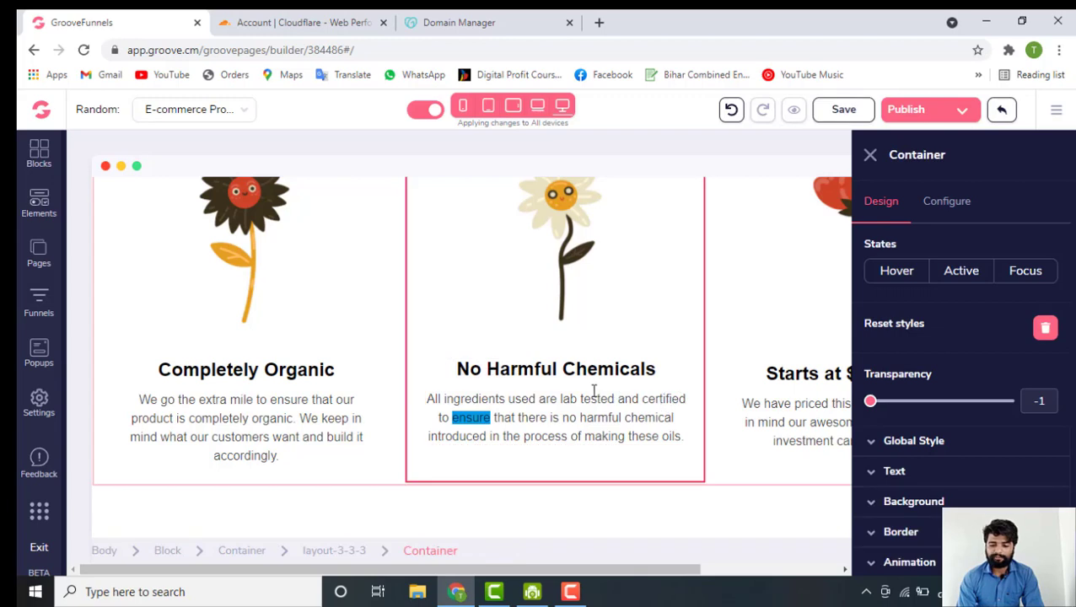
Examine the No Harmful Chemicals column by selecting its container, image, heading and paragraph, and check the formatting options for the word "there"
{"action": "left_click", "coordinate": [595, 409]}
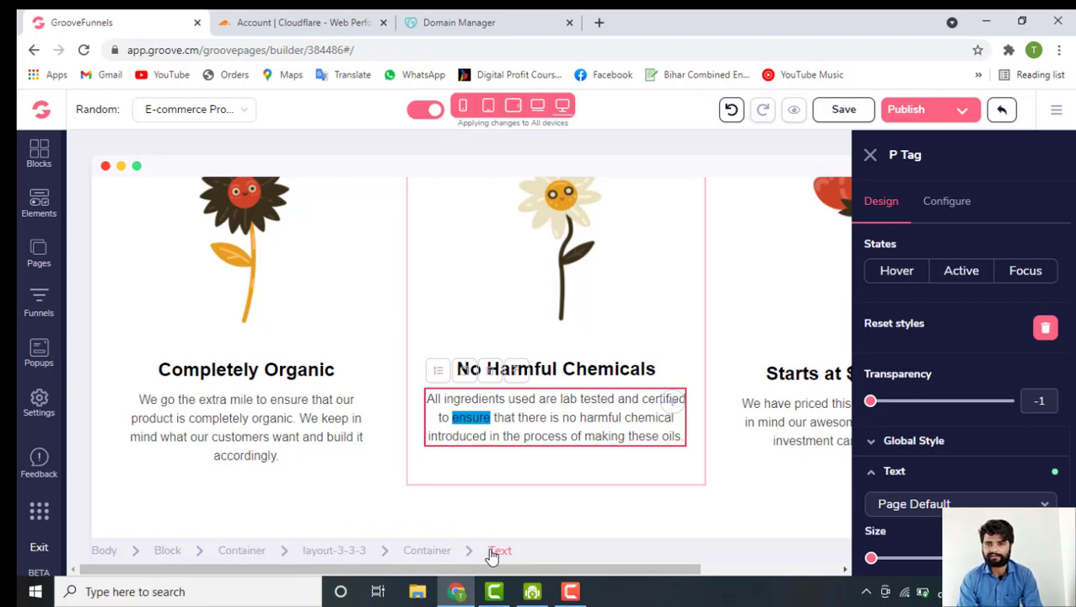
{"action": "scroll", "coordinate": [485, 340], "scroll_direction": "up", "scroll_amount": 2}
{"action": "scroll", "coordinate": [485, 339], "scroll_direction": "down", "scroll_amount": 2}
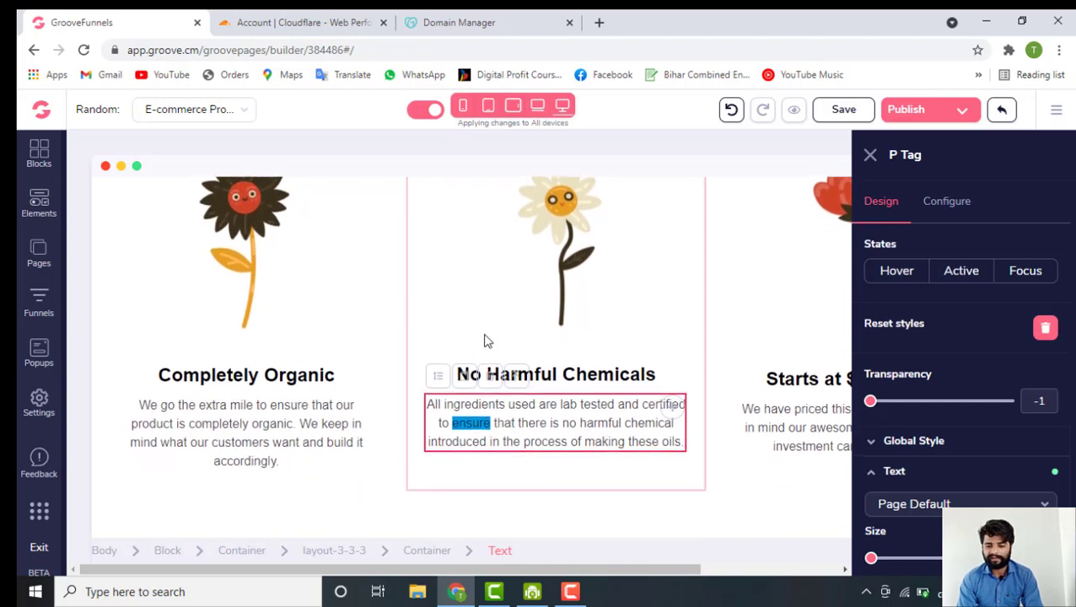
{"action": "scroll", "coordinate": [485, 340], "scroll_direction": "up", "scroll_amount": 1}
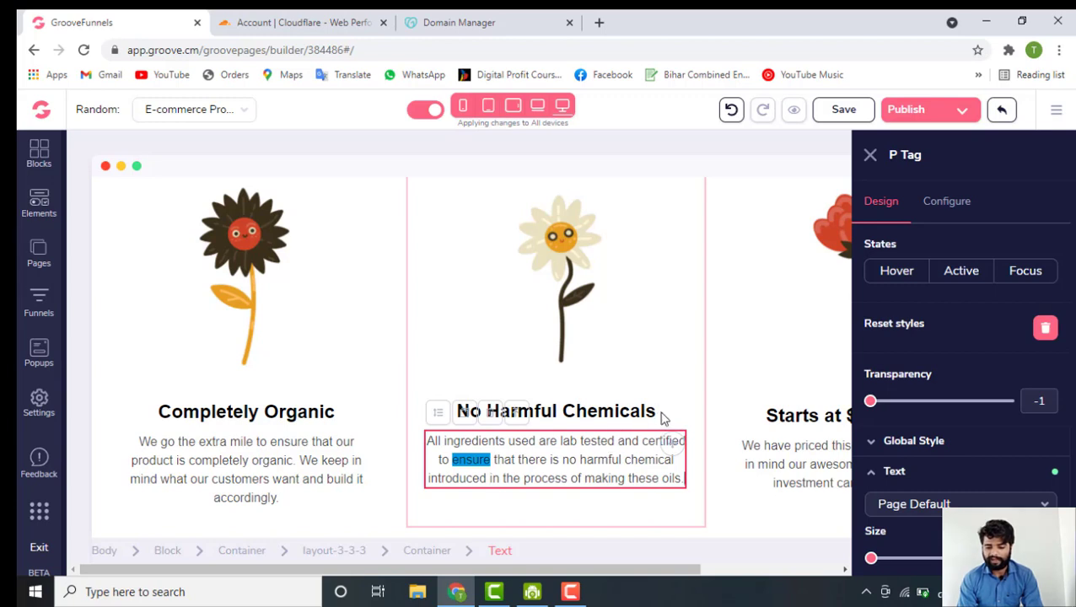
{"action": "left_click", "coordinate": [663, 420]}
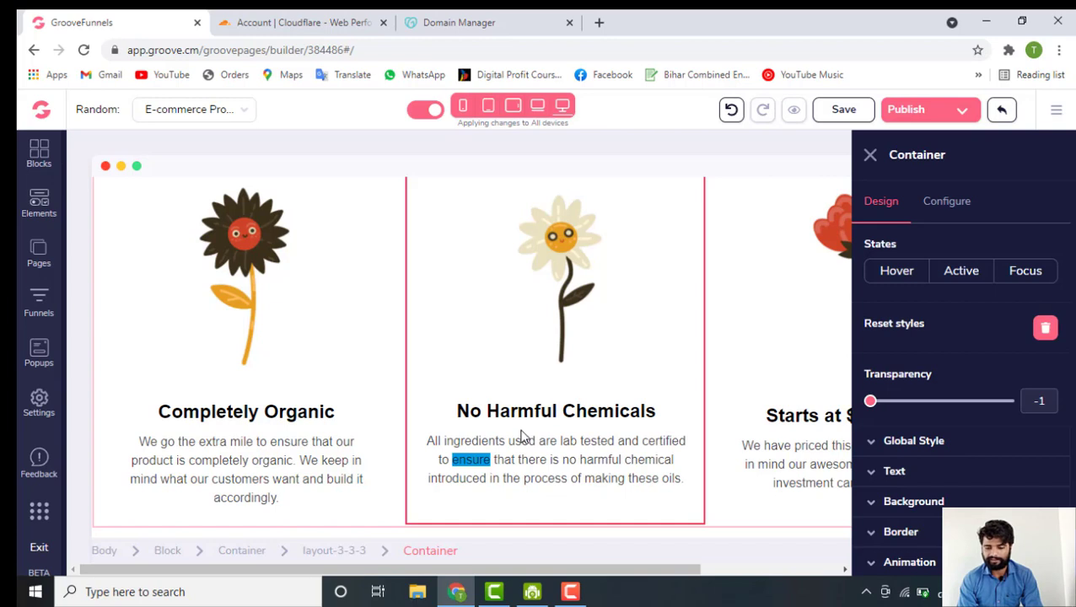
{"action": "scroll", "coordinate": [592, 223], "scroll_direction": "up", "scroll_amount": 1}
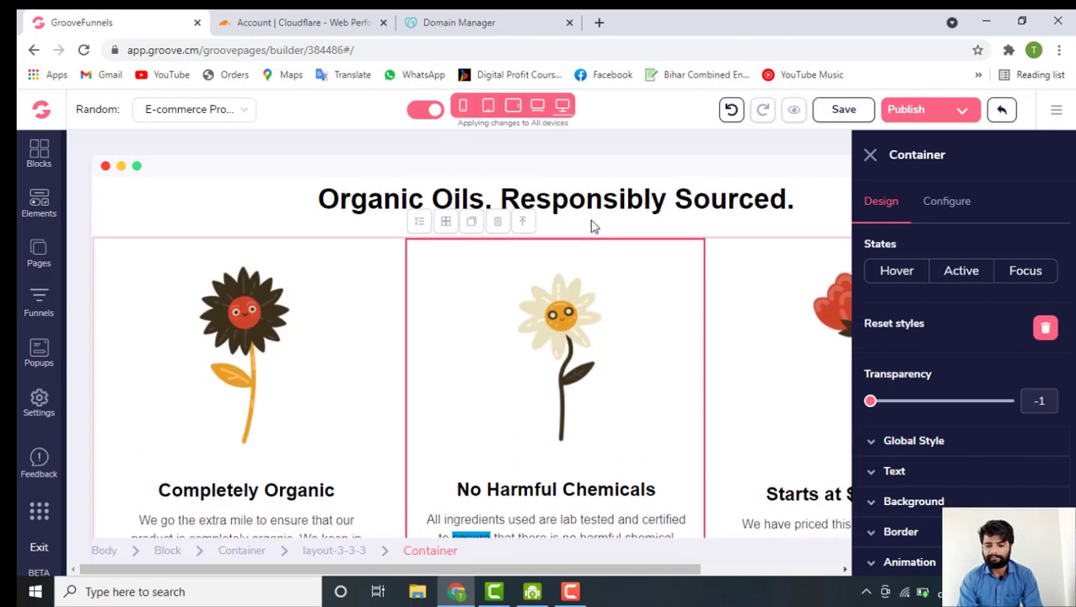
{"action": "left_click", "coordinate": [580, 377]}
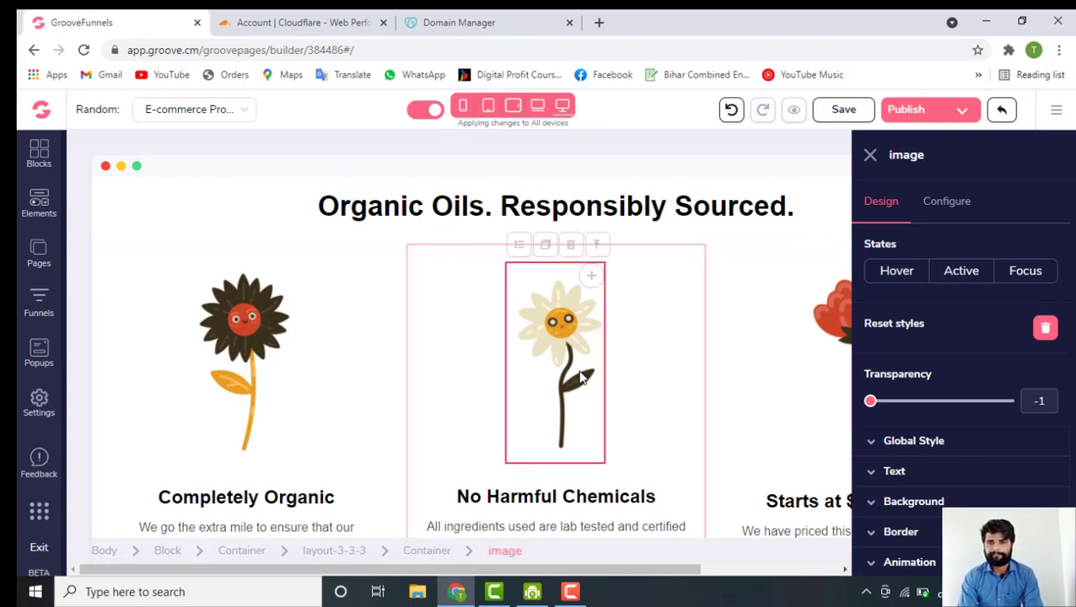
{"action": "scroll", "coordinate": [574, 485], "scroll_direction": "down", "scroll_amount": 1}
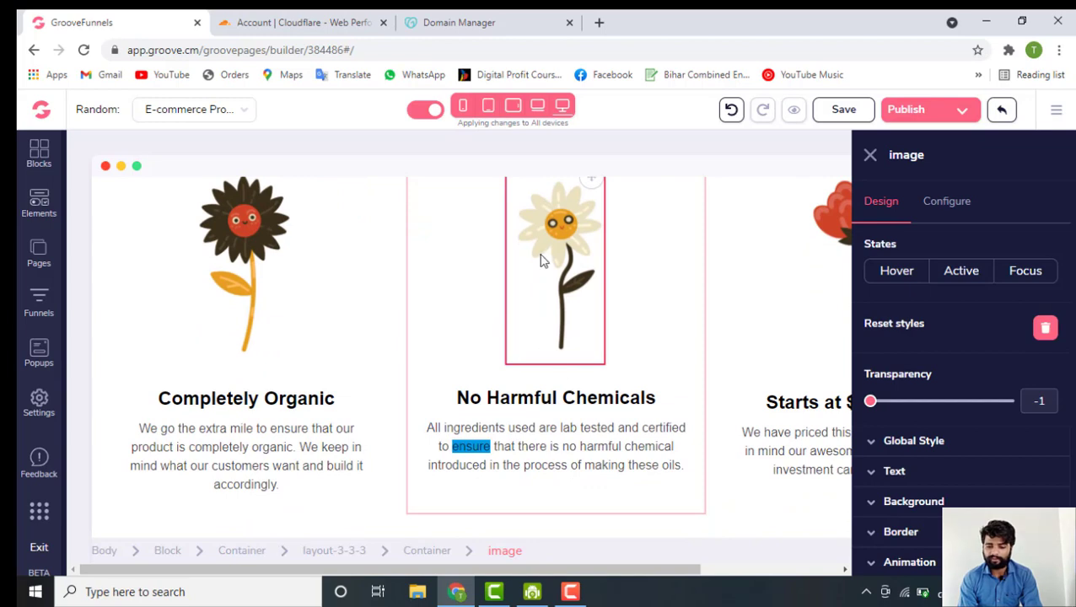
{"action": "left_click", "coordinate": [556, 399]}
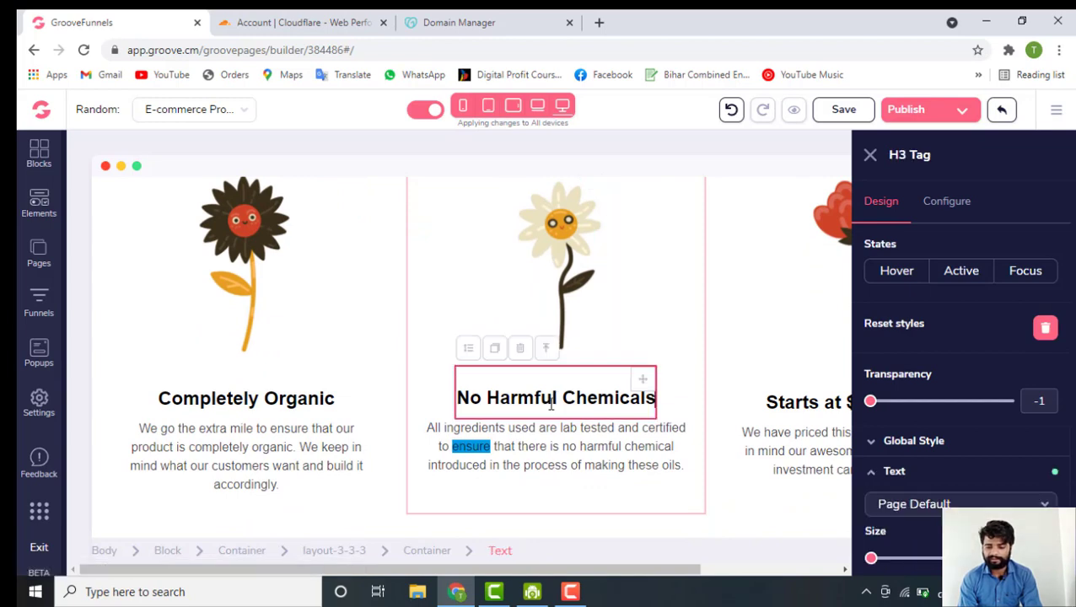
{"action": "left_click", "coordinate": [538, 444]}
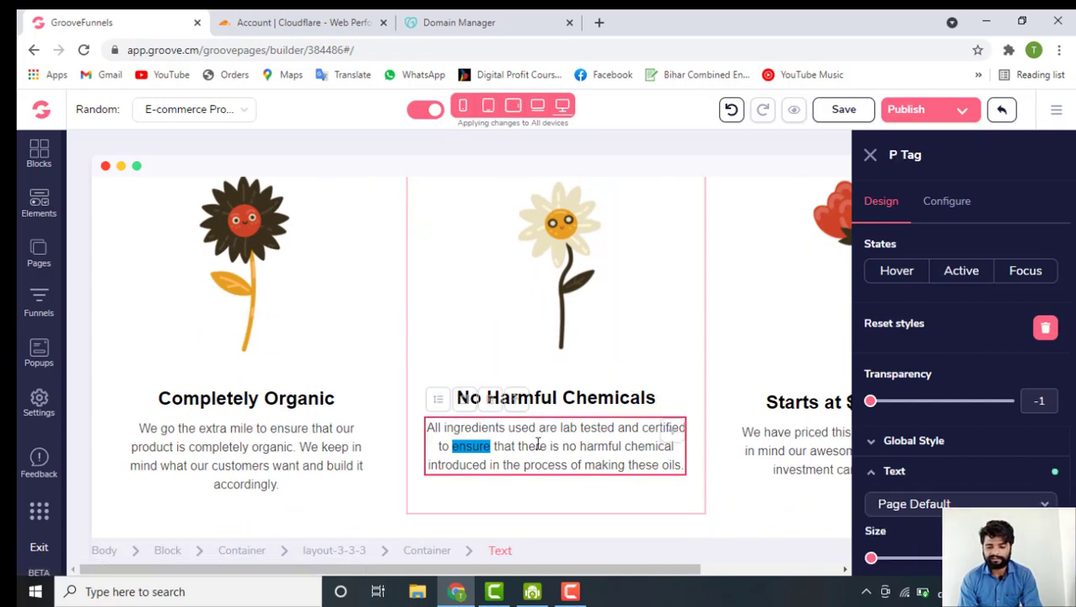
{"action": "left_click", "coordinate": [565, 398]}
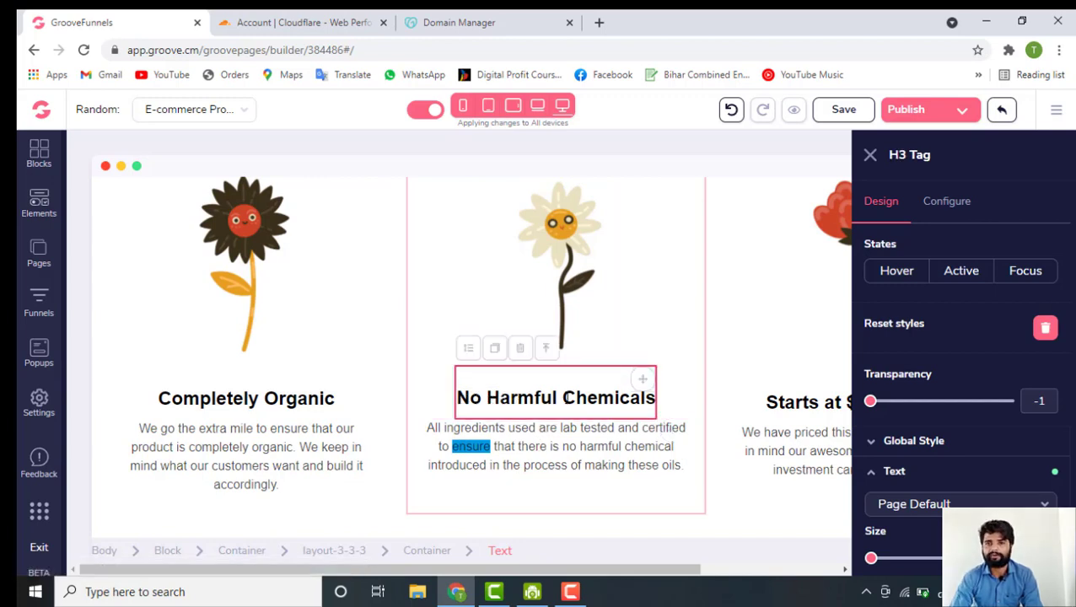
{"action": "left_click", "coordinate": [582, 451]}
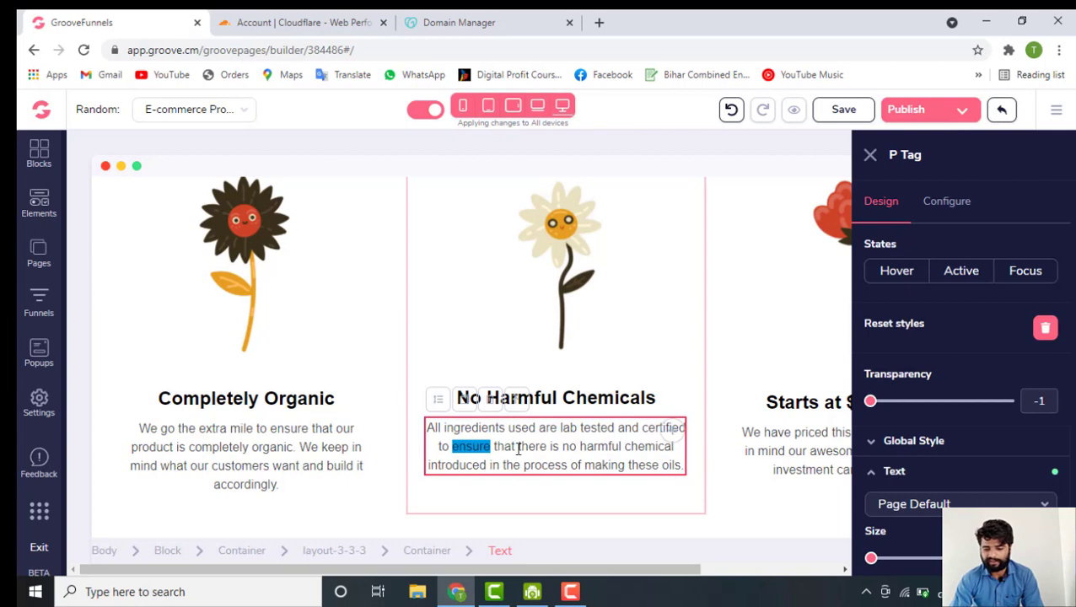
{"action": "left_click_drag", "start_coordinate": [517, 449], "coordinate": [546, 450]}
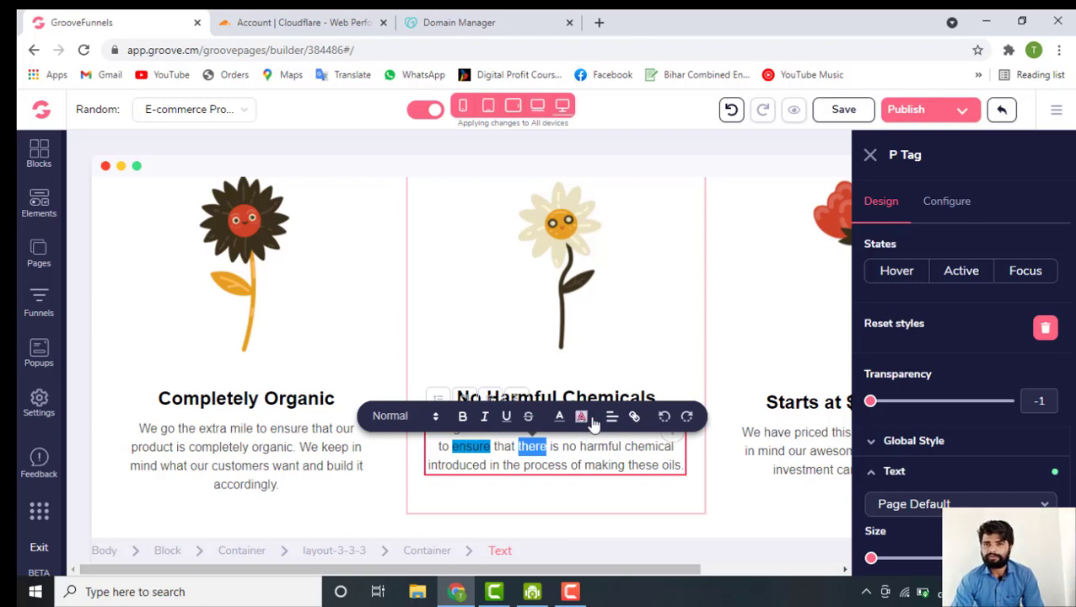
{"action": "left_click", "coordinate": [594, 464]}
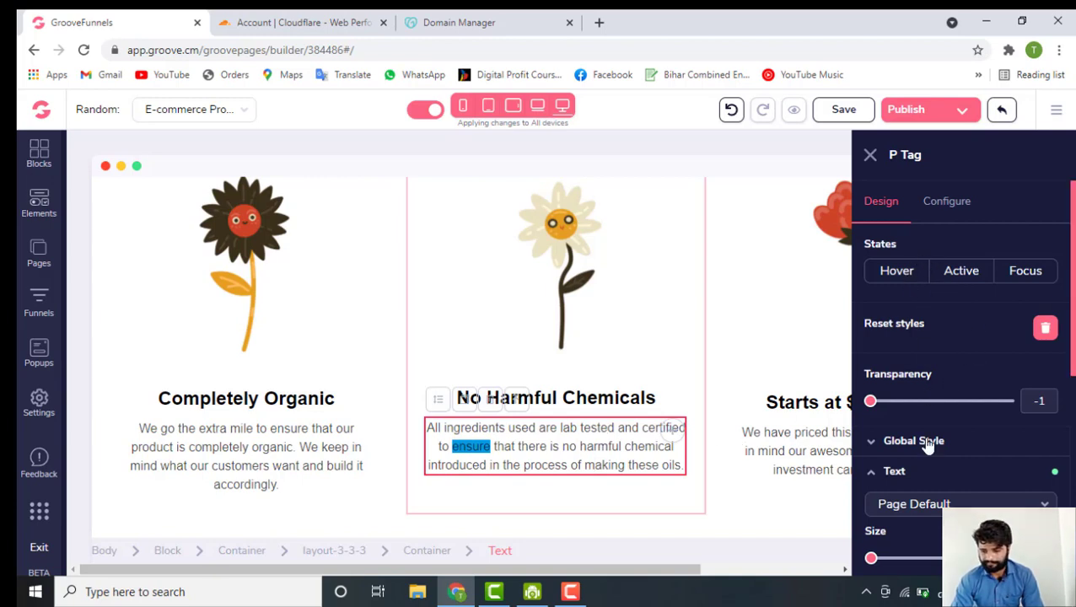
Review the design settings of the No Harmful Chemicals paragraph and collapse its Text section
{"action": "scroll", "coordinate": [925, 440], "scroll_direction": "down", "scroll_amount": 1}
{"action": "scroll", "coordinate": [928, 472], "scroll_direction": "down", "scroll_amount": 2}
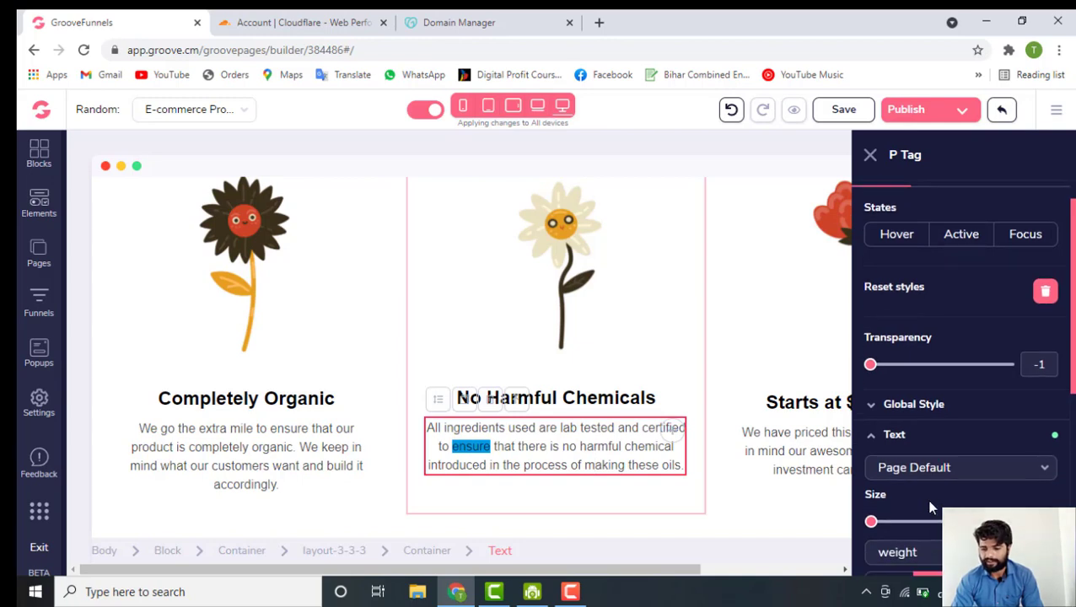
{"action": "scroll", "coordinate": [926, 499], "scroll_direction": "down", "scroll_amount": 3}
{"action": "scroll", "coordinate": [930, 505], "scroll_direction": "down", "scroll_amount": 1}
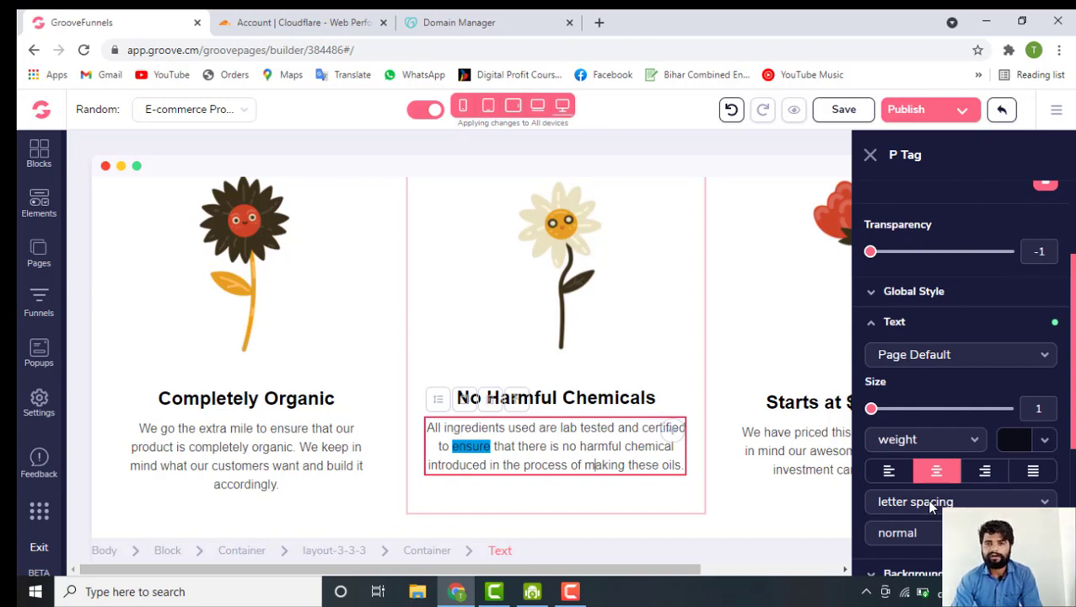
{"action": "scroll", "coordinate": [921, 496], "scroll_direction": "down", "scroll_amount": 3}
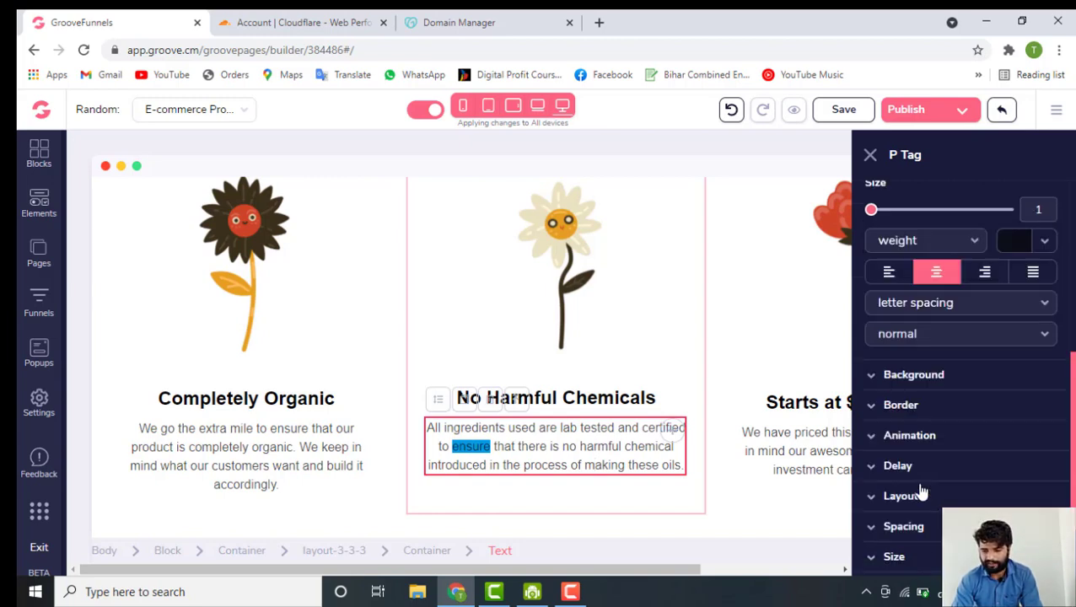
{"action": "scroll", "coordinate": [921, 496], "scroll_direction": "up", "scroll_amount": 4}
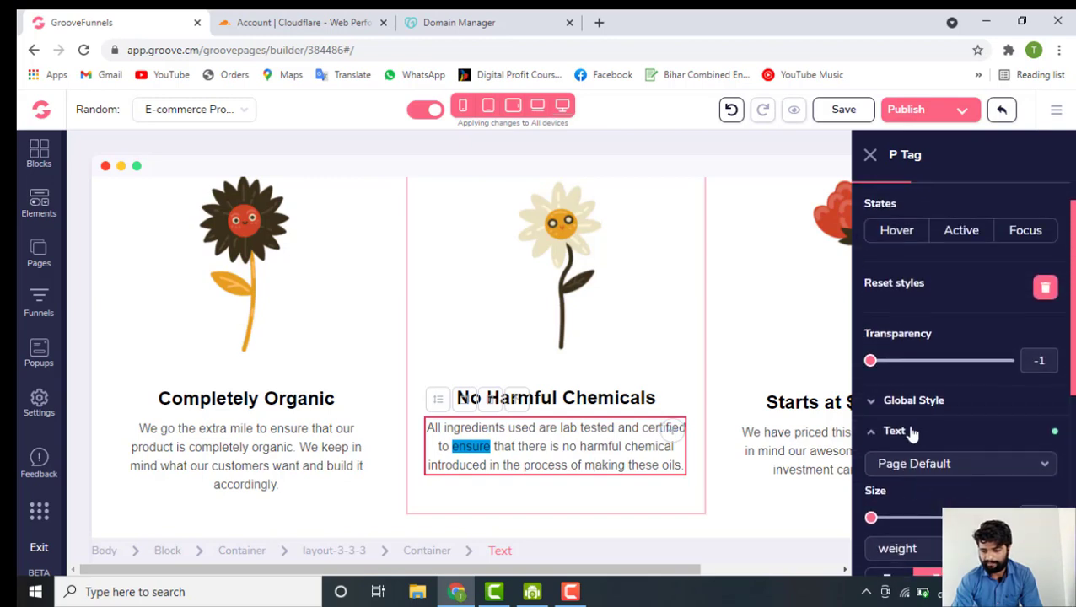
{"action": "scroll", "coordinate": [915, 419], "scroll_direction": "down", "scroll_amount": 1}
{"action": "left_click", "coordinate": [873, 409]}
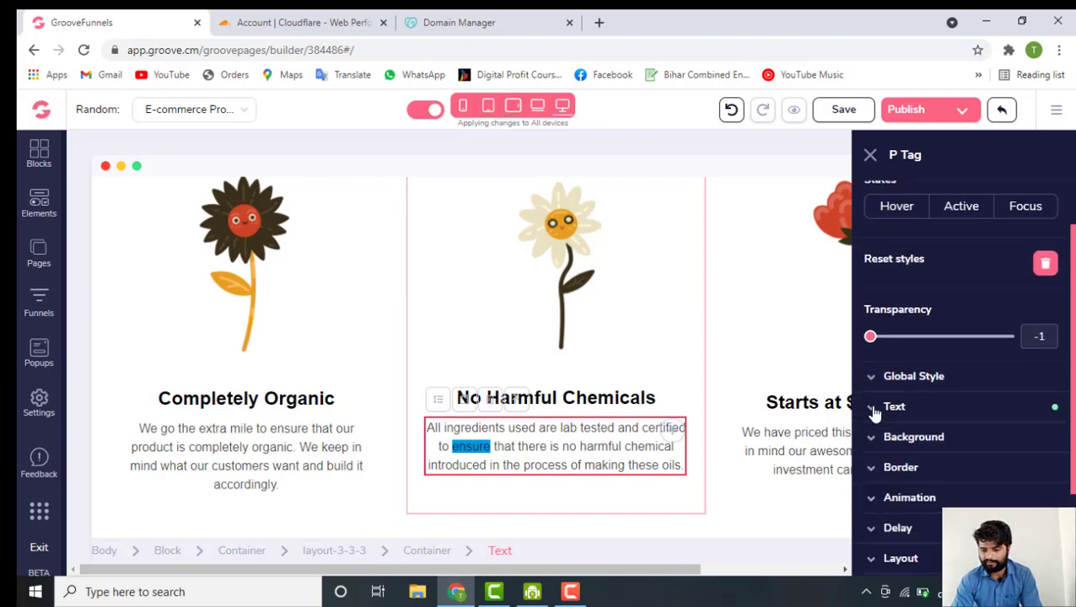
{"action": "scroll", "coordinate": [978, 354], "scroll_direction": "up", "scroll_amount": 2}
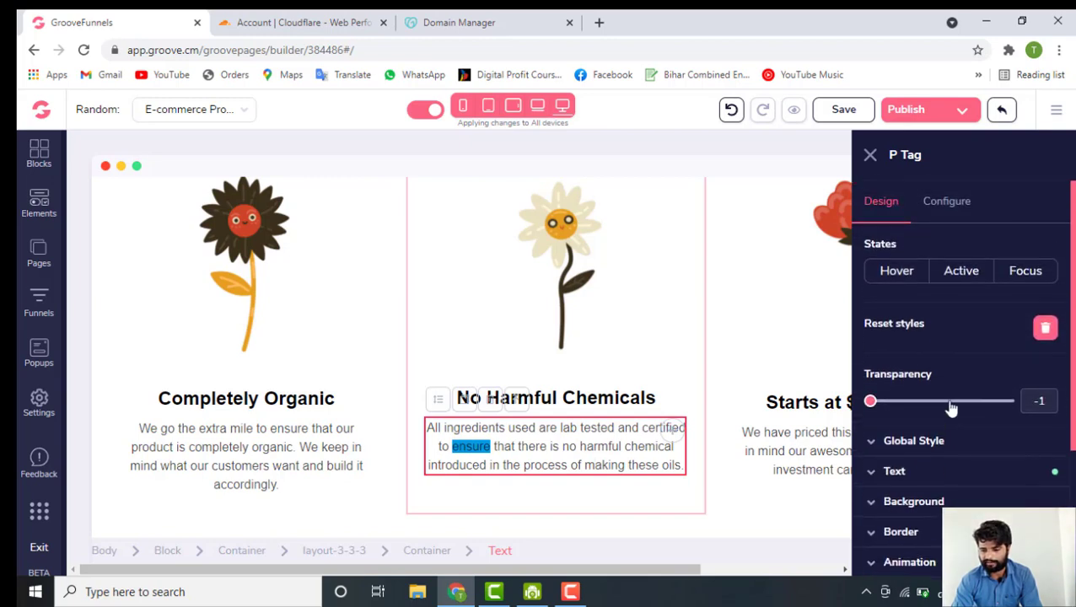
Set the paragraph's gutter width to Large in its configuration and apply the update
{"action": "left_click", "coordinate": [941, 204]}
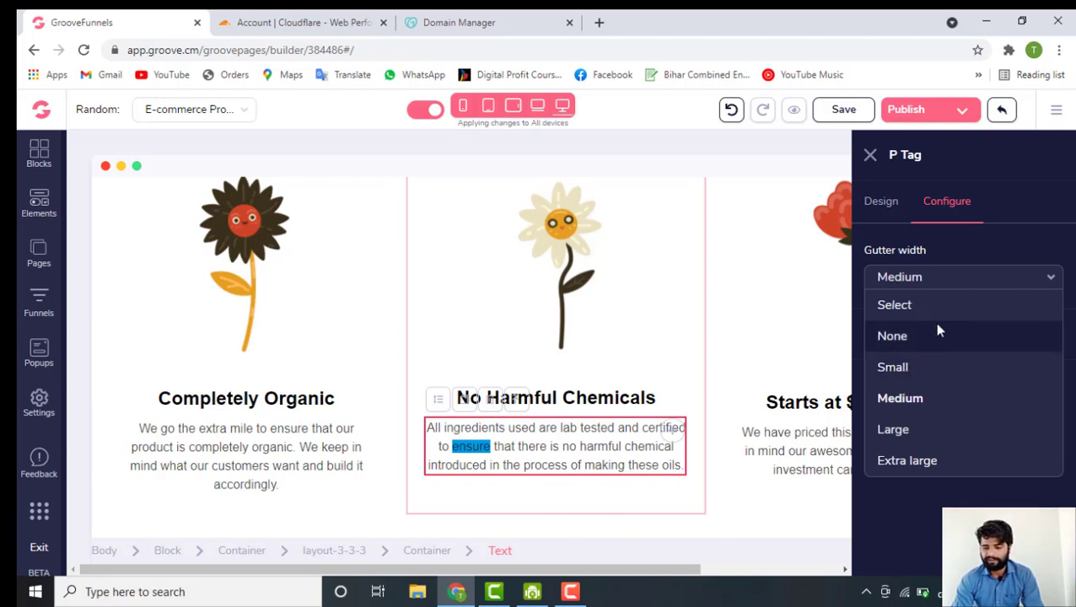
{"action": "left_click", "coordinate": [902, 426]}
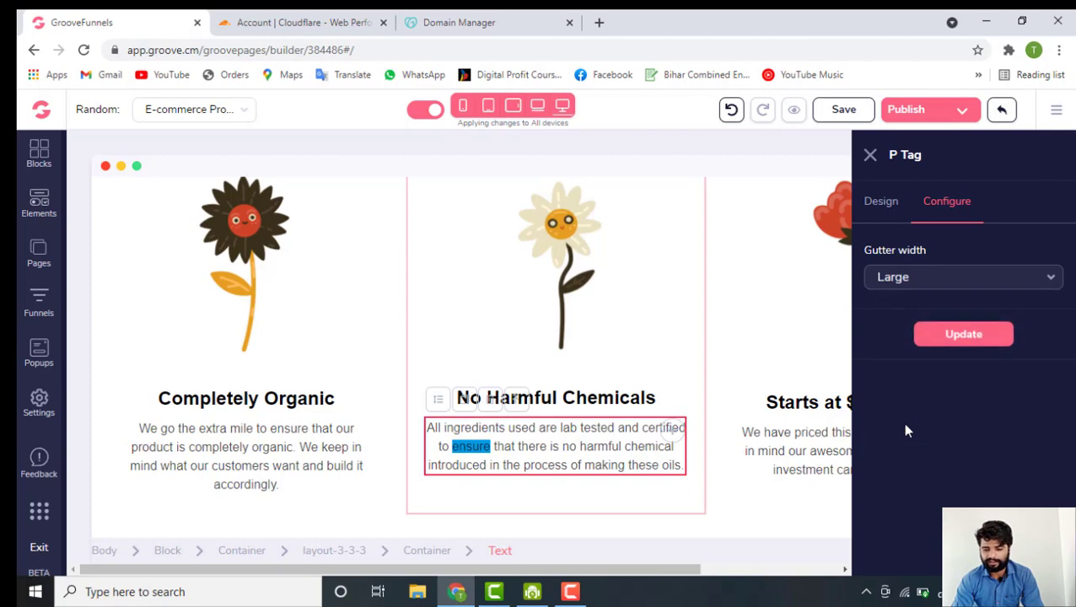
{"action": "left_click", "coordinate": [976, 335]}
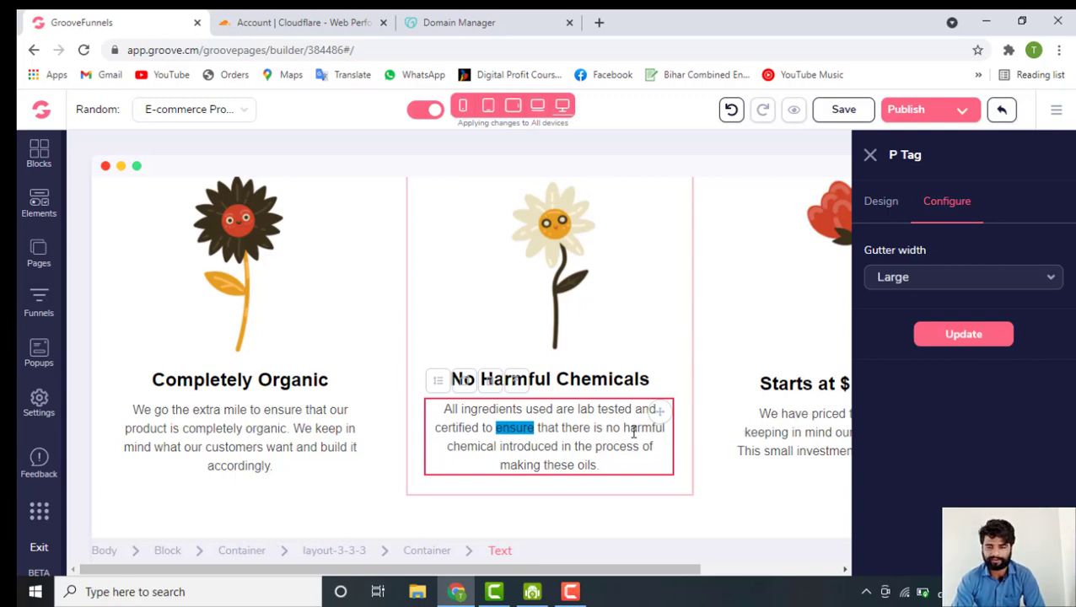
Review the design sections of the No Harmful Chemicals paragraph and examine its expanded Text settings
{"action": "left_click", "coordinate": [886, 209]}
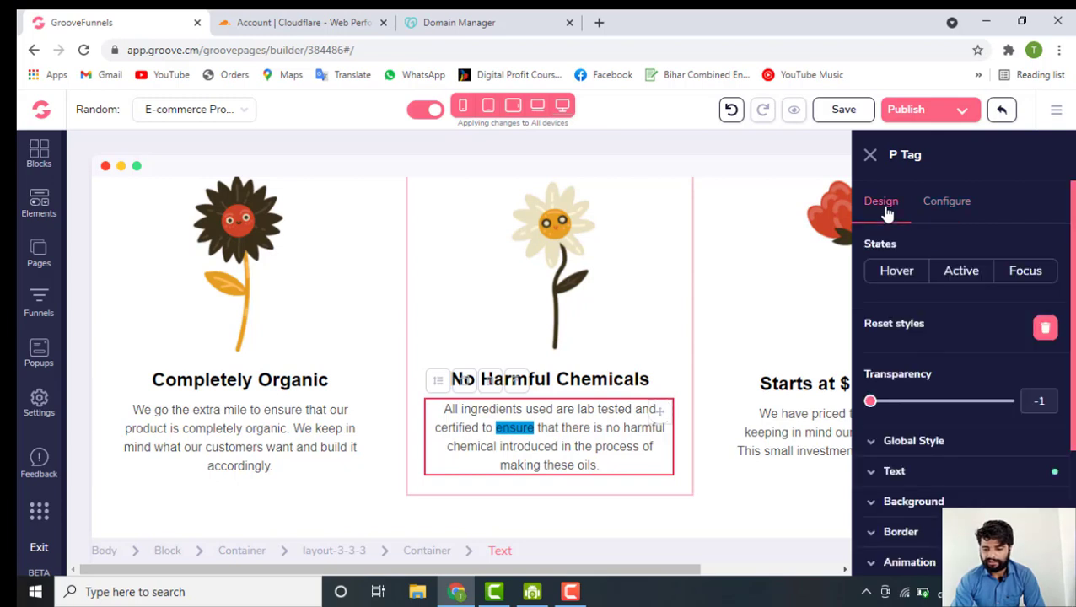
{"action": "scroll", "coordinate": [943, 477], "scroll_direction": "down", "scroll_amount": 1}
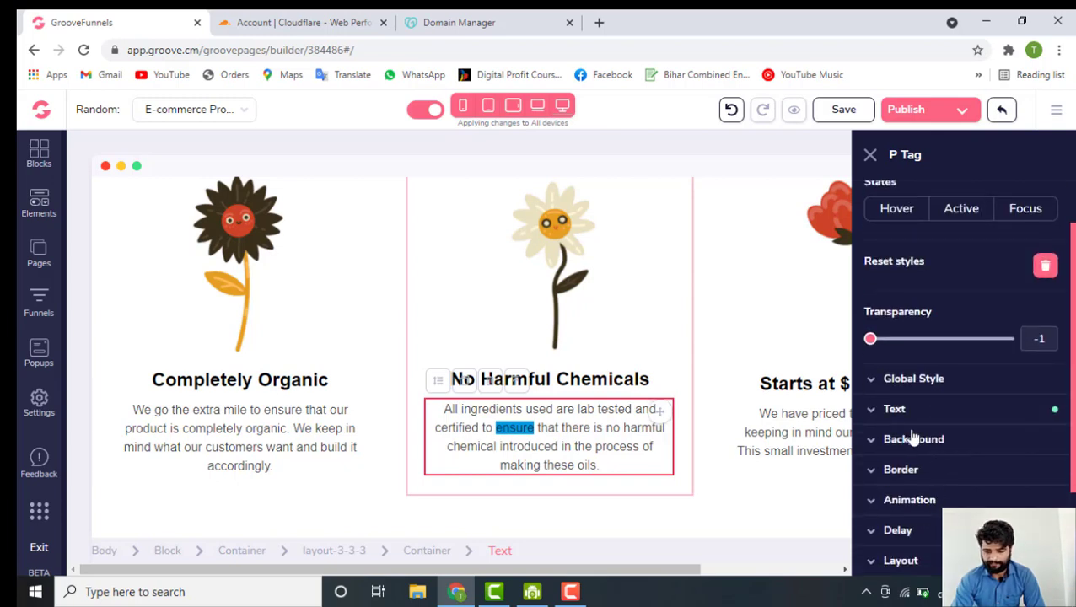
{"action": "scroll", "coordinate": [912, 470], "scroll_direction": "down", "scroll_amount": 2}
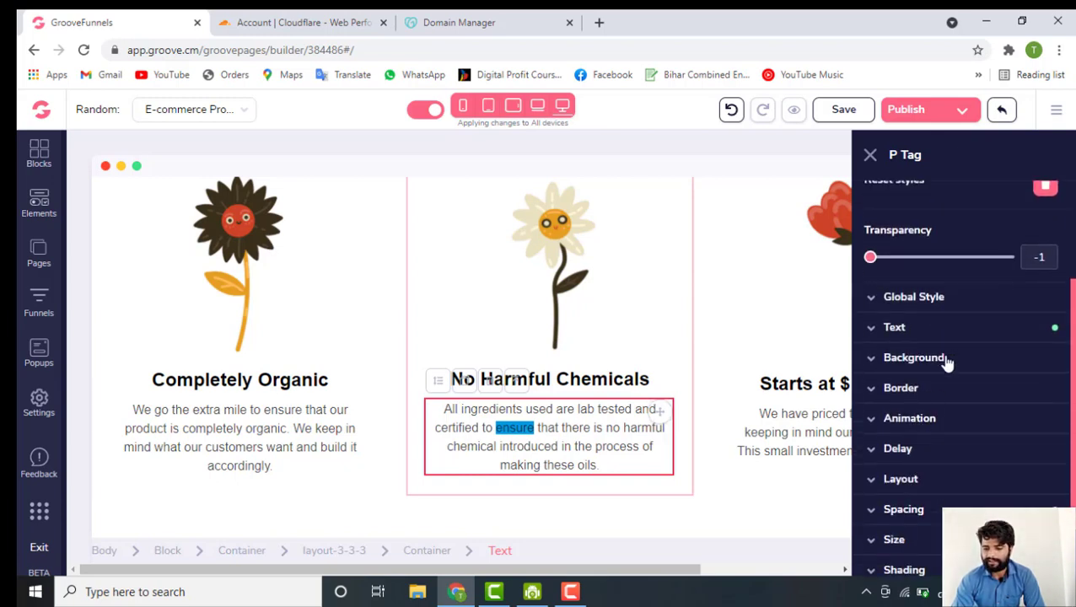
{"action": "scroll", "coordinate": [906, 383], "scroll_direction": "down", "scroll_amount": 1}
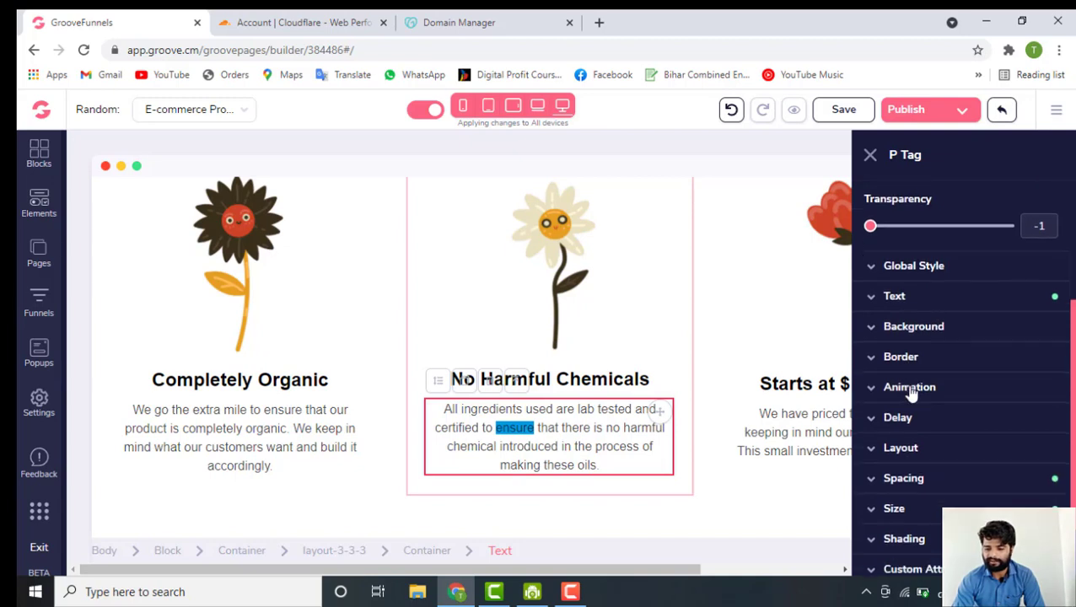
{"action": "left_click", "coordinate": [910, 288]}
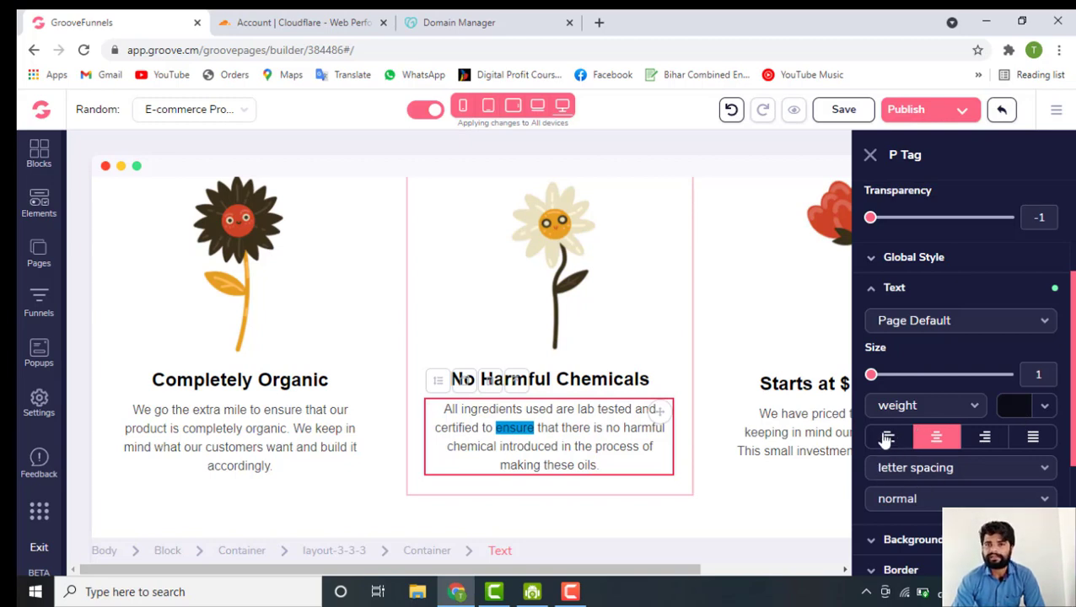
{"action": "scroll", "coordinate": [936, 485], "scroll_direction": "down", "scroll_amount": 1}
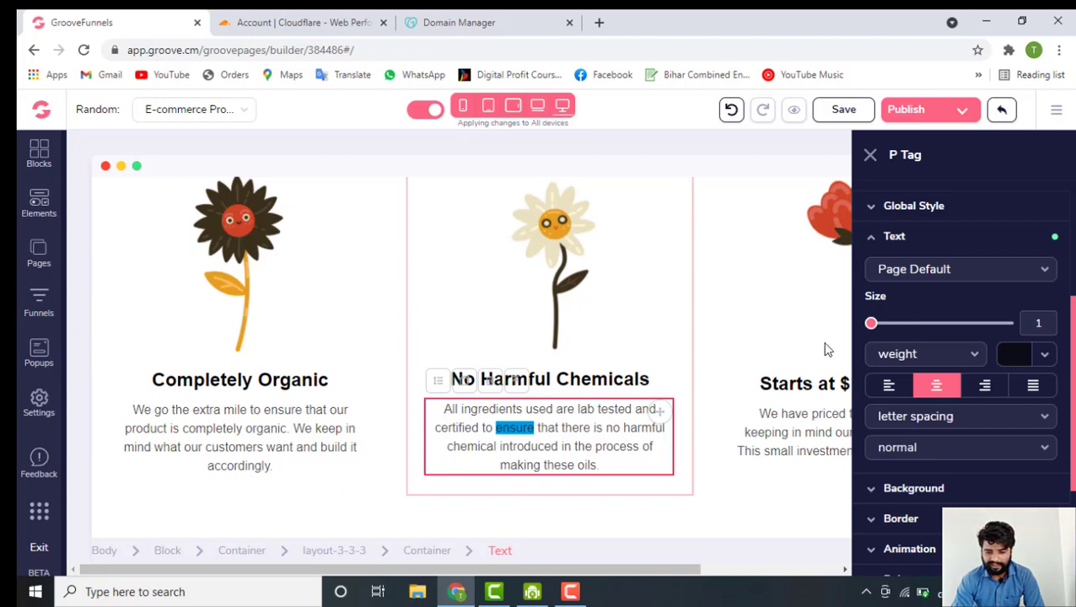
{"action": "scroll", "coordinate": [930, 330], "scroll_direction": "up", "scroll_amount": 1}
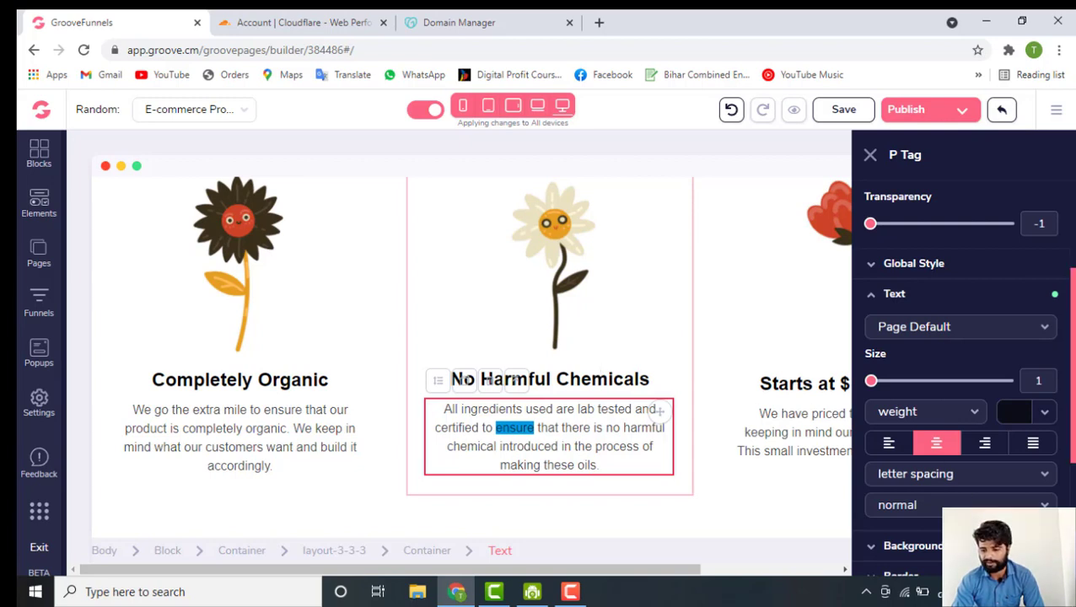
Set the background color of the No Harmful Chemicals paragraph to green #10893E
{"action": "scroll", "coordinate": [958, 494], "scroll_direction": "down", "scroll_amount": 2}
{"action": "left_click", "coordinate": [895, 427]}
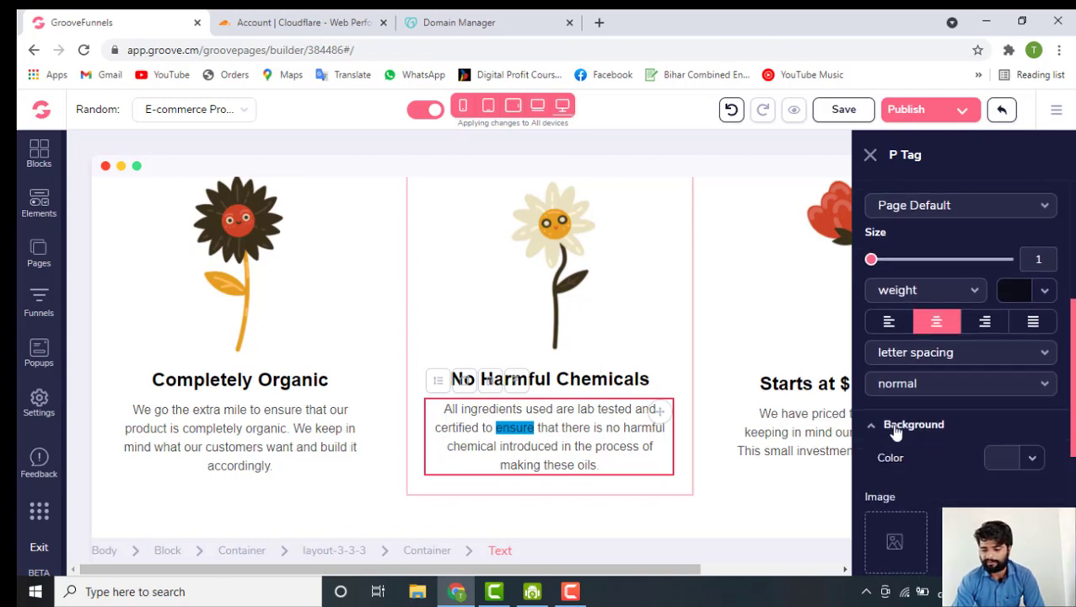
{"action": "scroll", "coordinate": [929, 445], "scroll_direction": "down", "scroll_amount": 3}
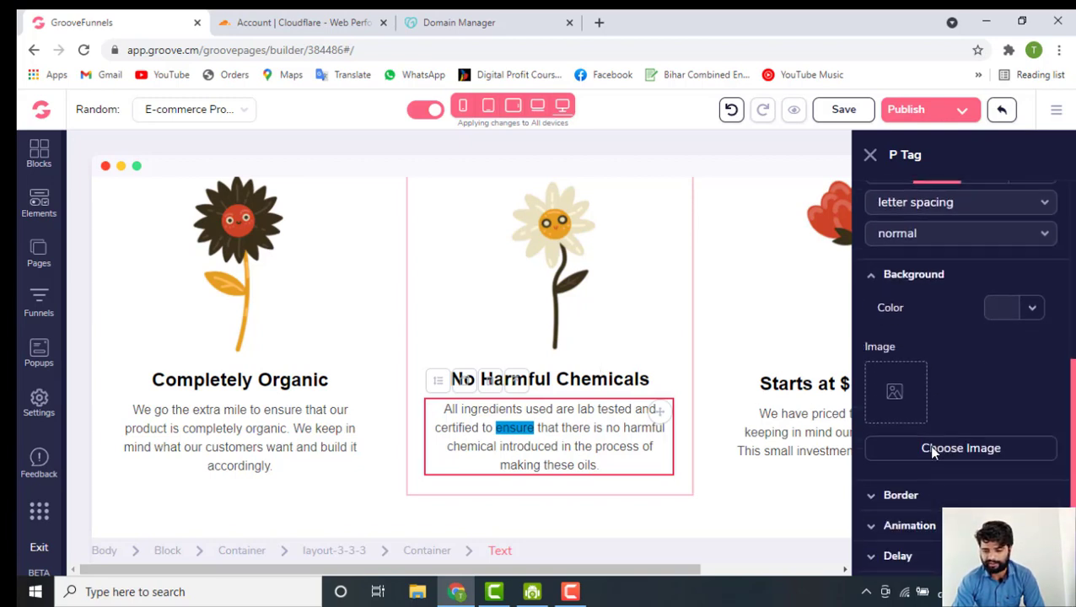
{"action": "left_click", "coordinate": [990, 310]}
{"action": "mouse_move", "coordinate": [1001, 401]}
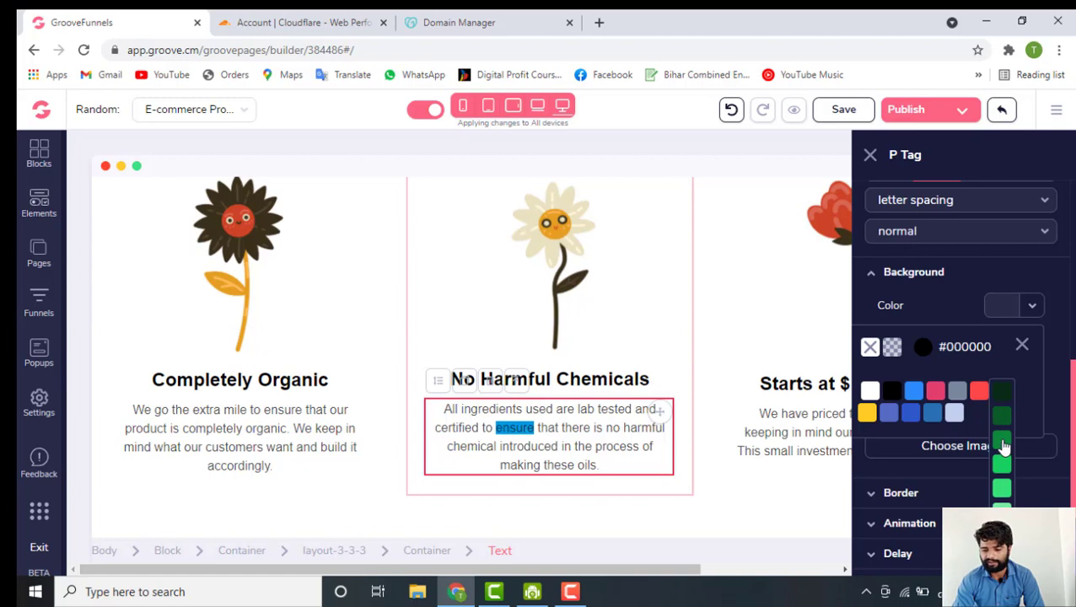
{"action": "left_click", "coordinate": [1002, 445]}
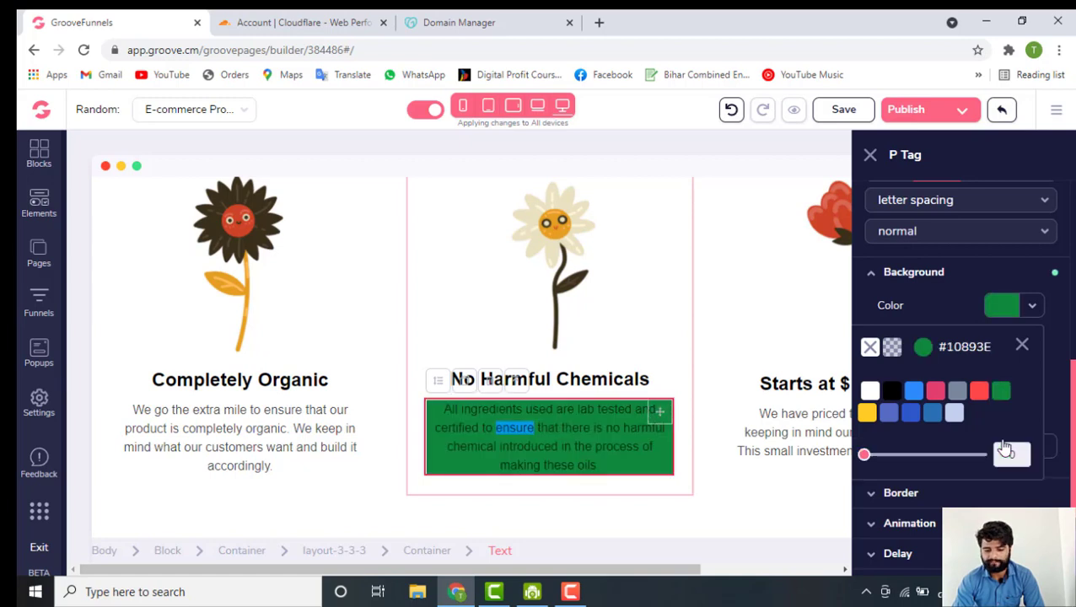
{"action": "left_click", "coordinate": [1022, 349]}
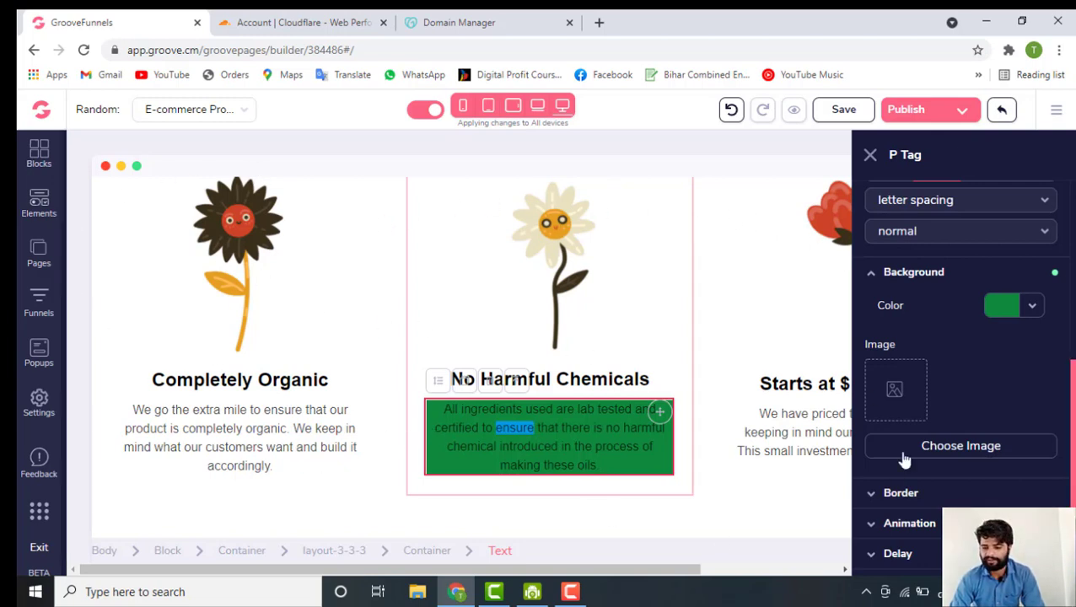
Add the blue "Get 82% Off On Your First Order" picture from My Files as the paragraph's background image
{"action": "scroll", "coordinate": [1017, 372], "scroll_direction": "down", "scroll_amount": 1}
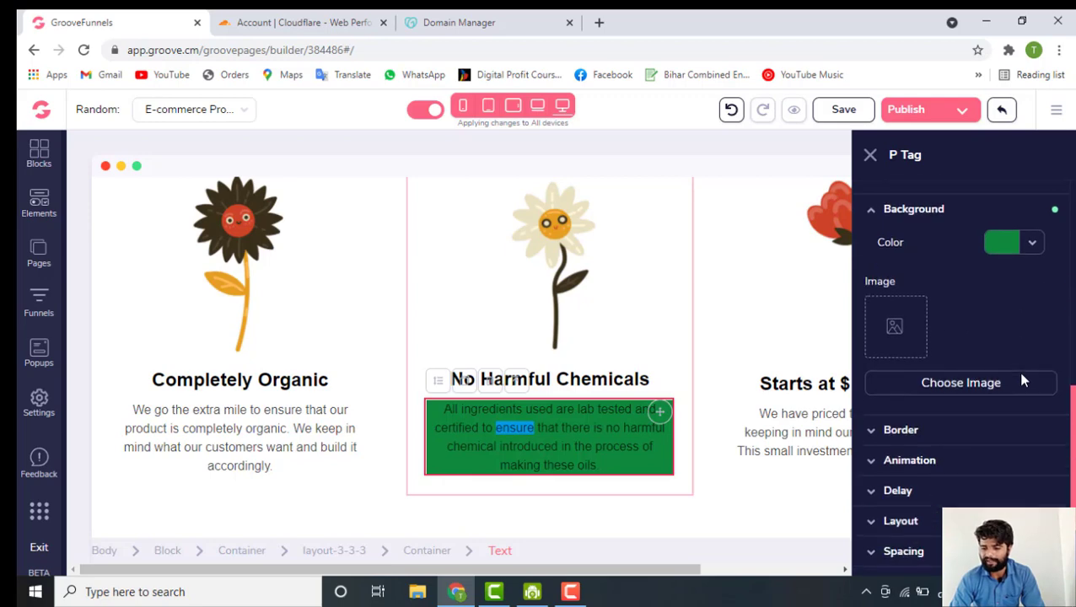
{"action": "left_click", "coordinate": [961, 386]}
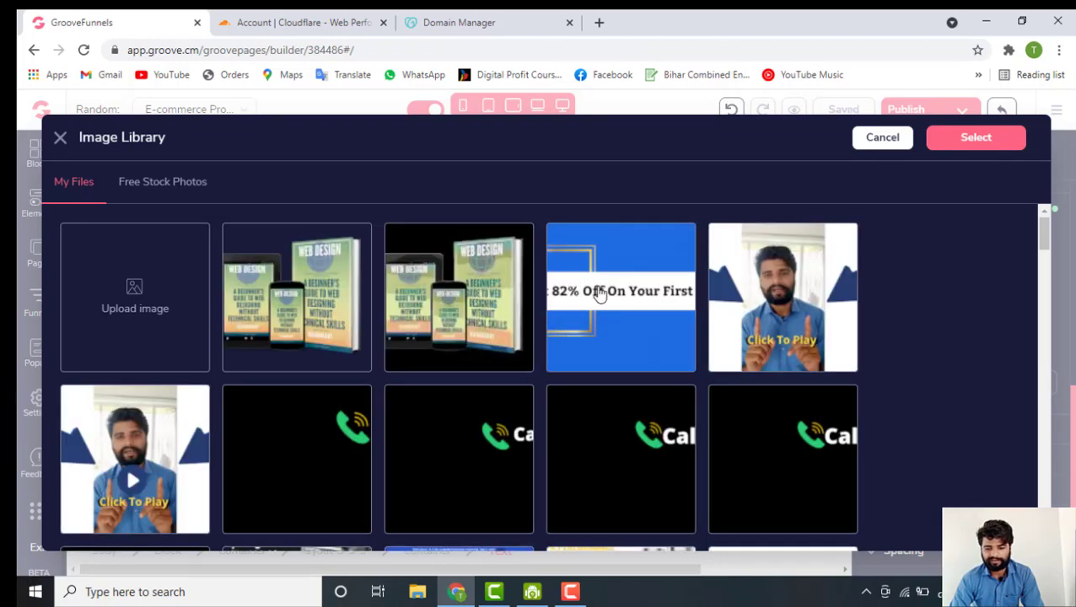
{"action": "left_click", "coordinate": [599, 293]}
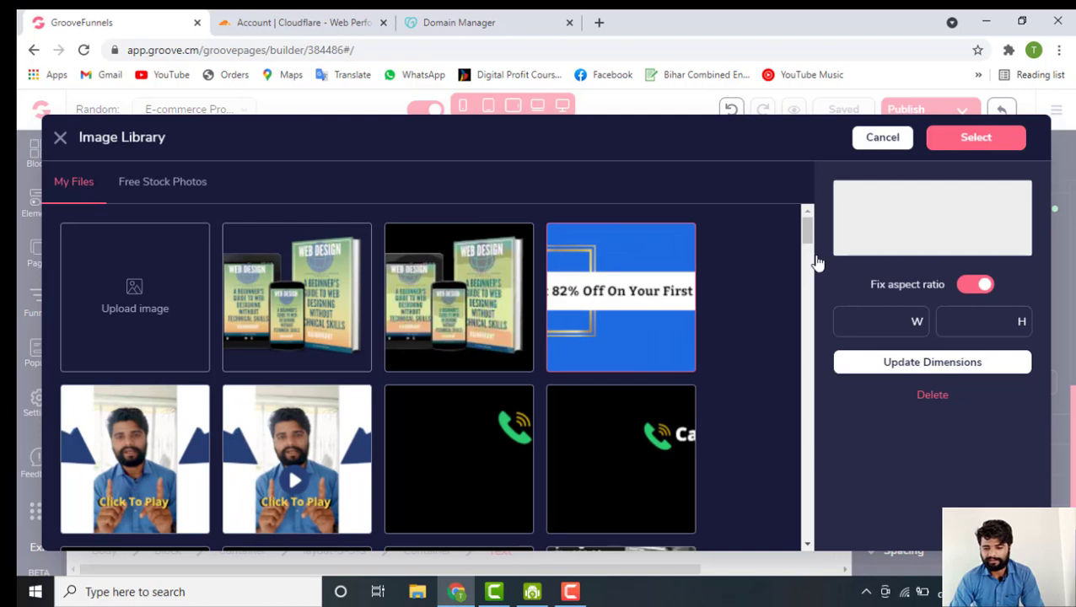
{"action": "left_click", "coordinate": [975, 143]}
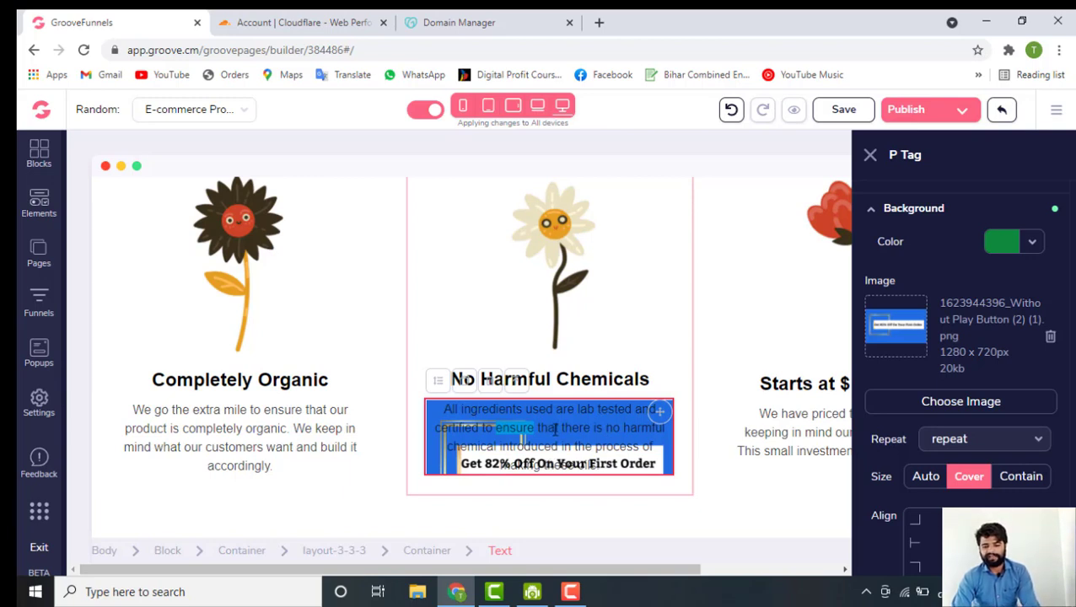
Set the paragraph's background image to repeat-x and check the other repeat options
{"action": "scroll", "coordinate": [554, 428], "scroll_direction": "down", "scroll_amount": 1}
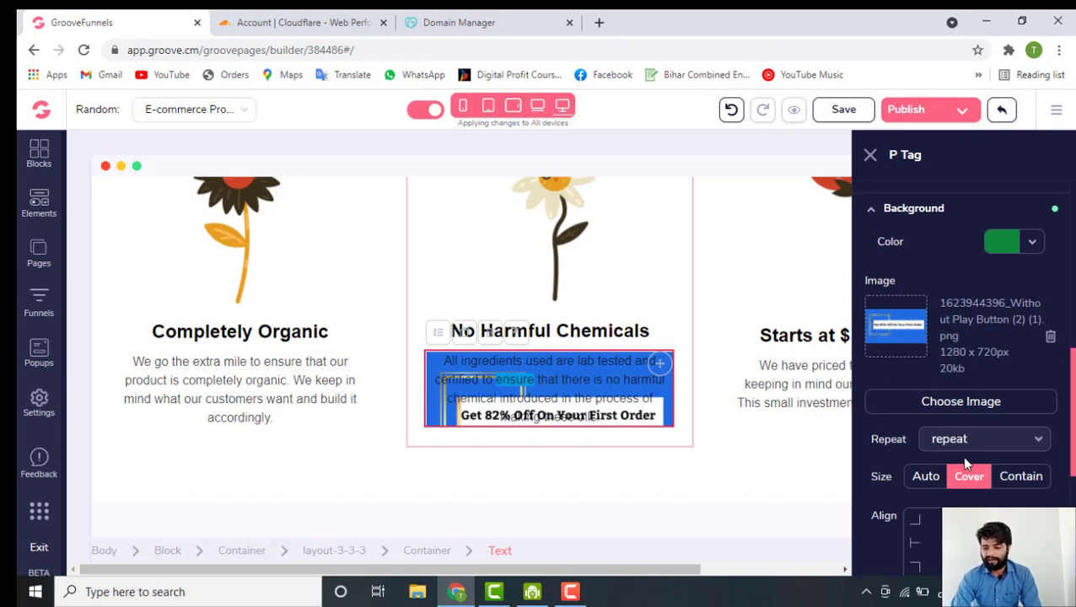
{"action": "scroll", "coordinate": [967, 456], "scroll_direction": "down", "scroll_amount": 1}
{"action": "scroll", "coordinate": [967, 455], "scroll_direction": "down", "scroll_amount": 2}
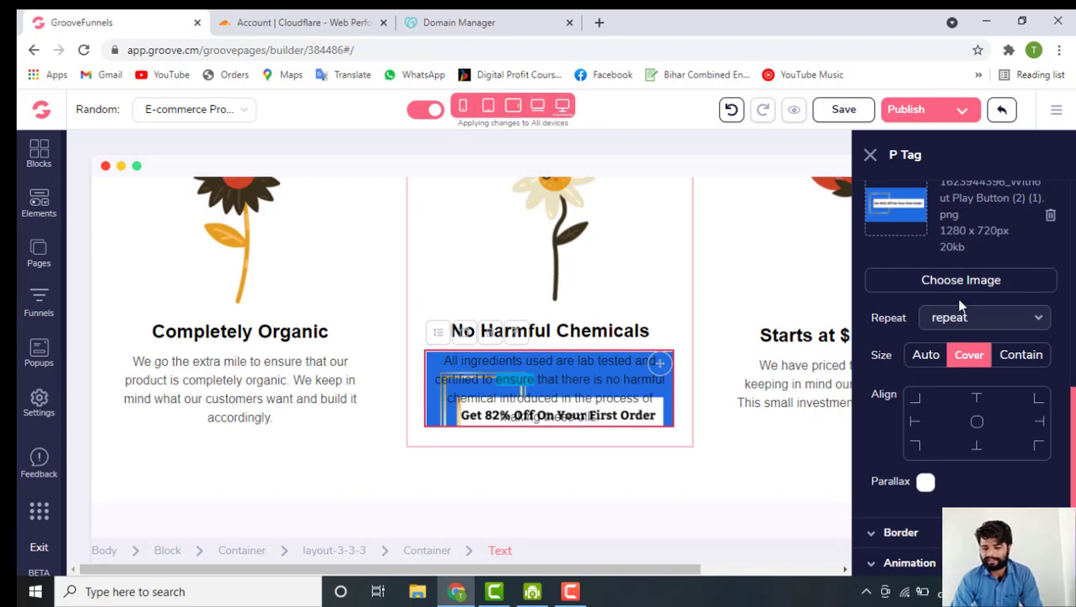
{"action": "left_click", "coordinate": [943, 322]}
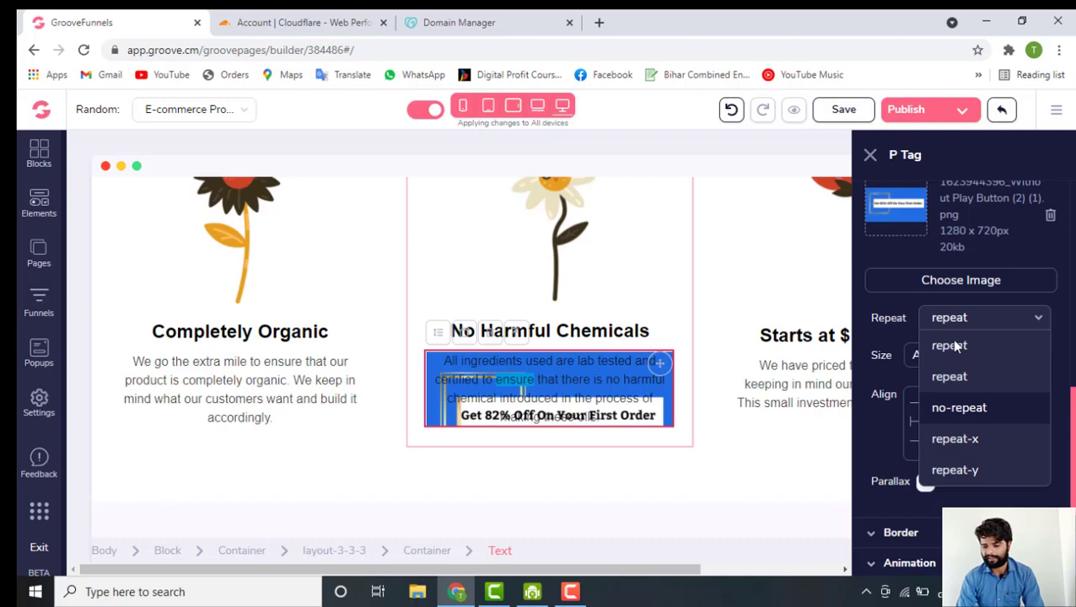
{"action": "left_click", "coordinate": [964, 439]}
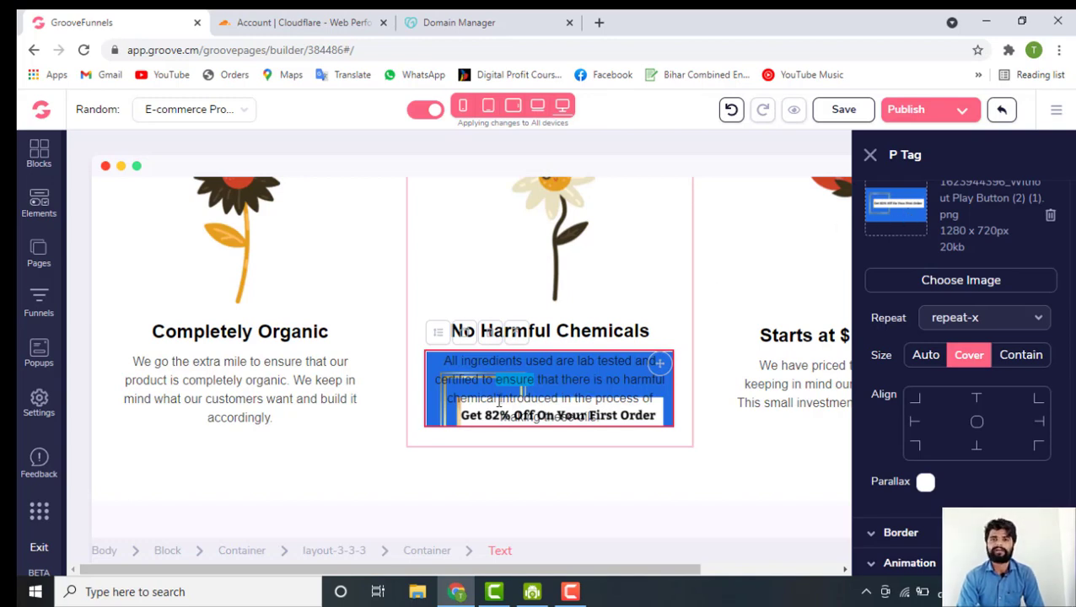
{"action": "left_click", "coordinate": [970, 318]}
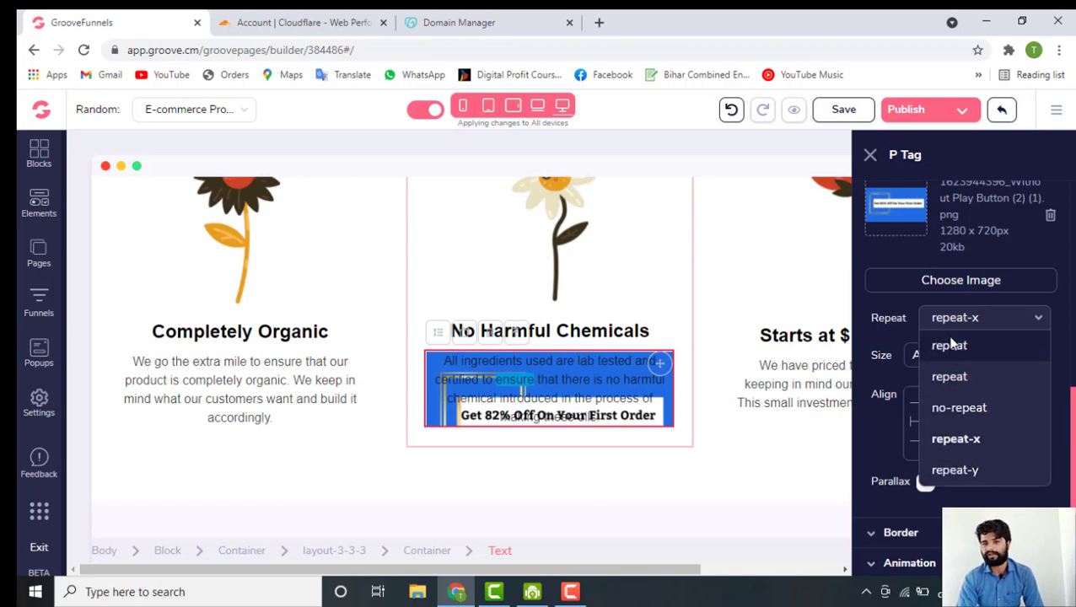
{"action": "left_click", "coordinate": [966, 319]}
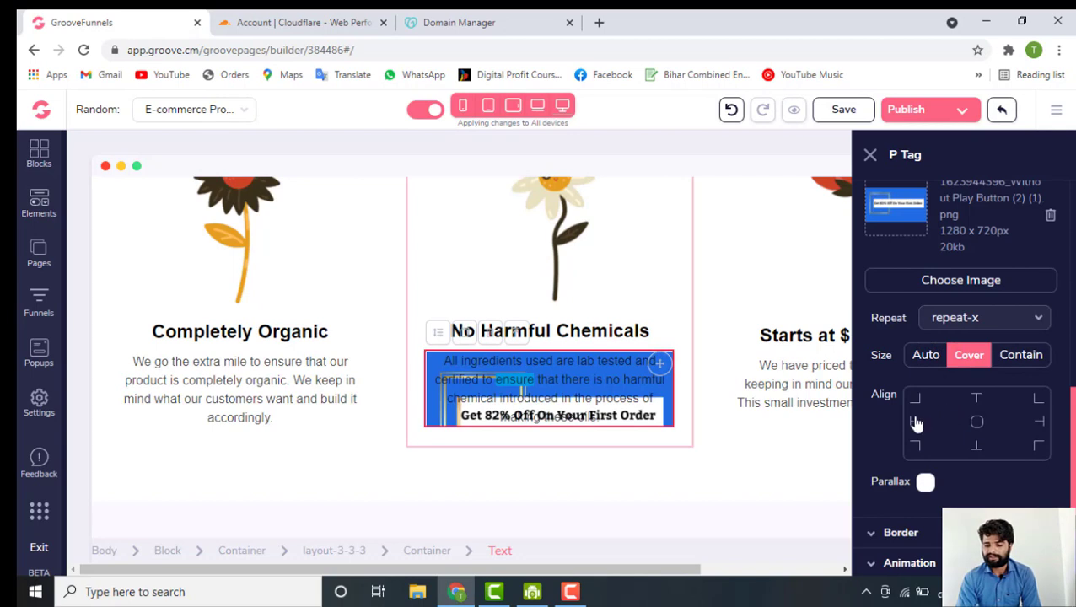
Try the center, top-left, top-center and bottom-center alignments for the paragraph's background image
{"action": "left_click", "coordinate": [978, 424]}
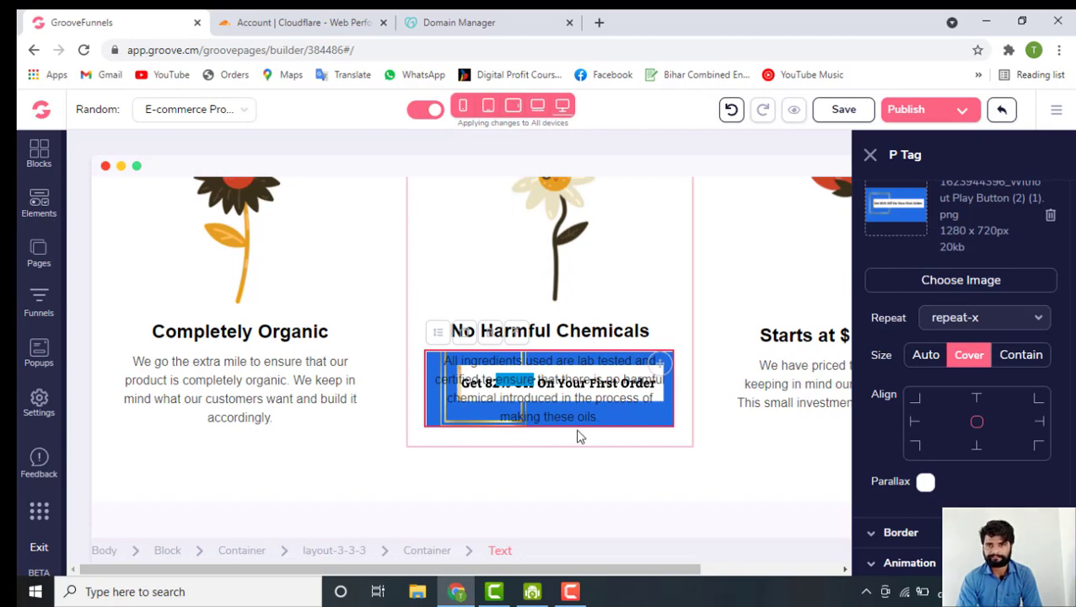
{"action": "left_click", "coordinate": [919, 409]}
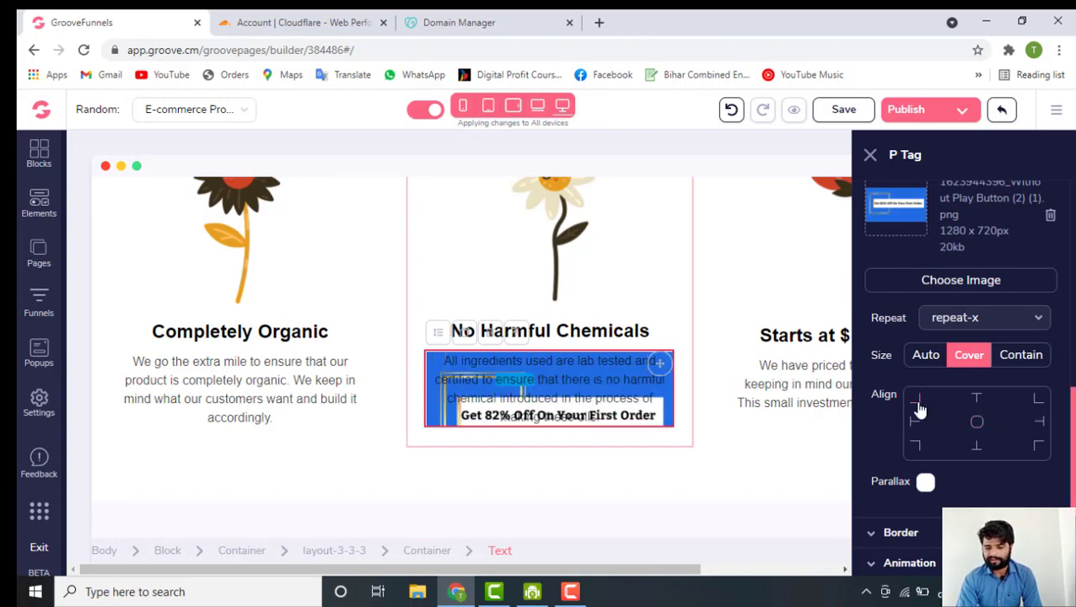
{"action": "left_click", "coordinate": [978, 401]}
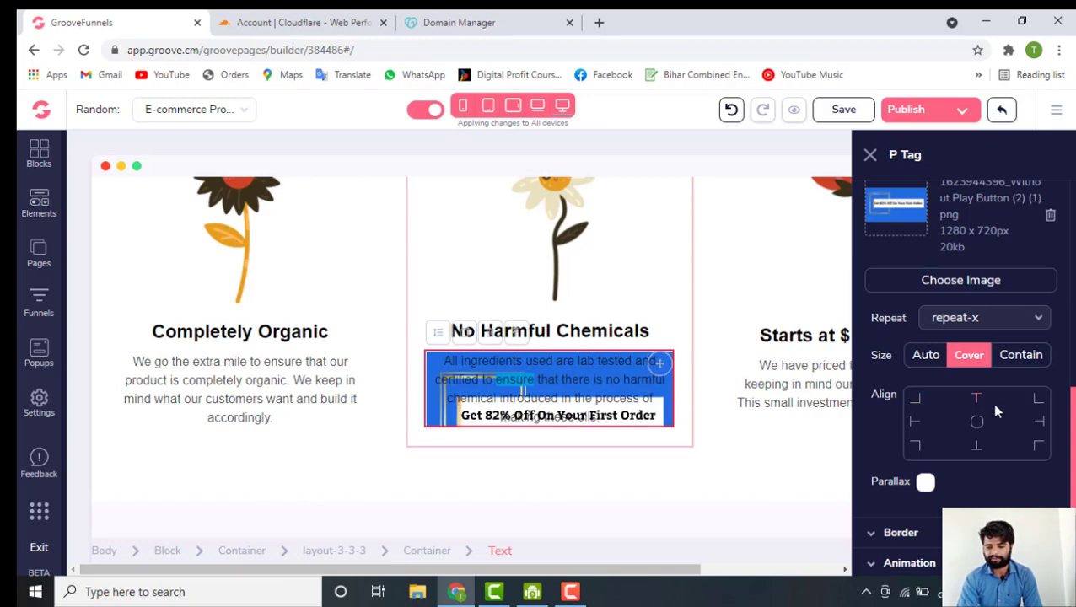
{"action": "left_click", "coordinate": [976, 449]}
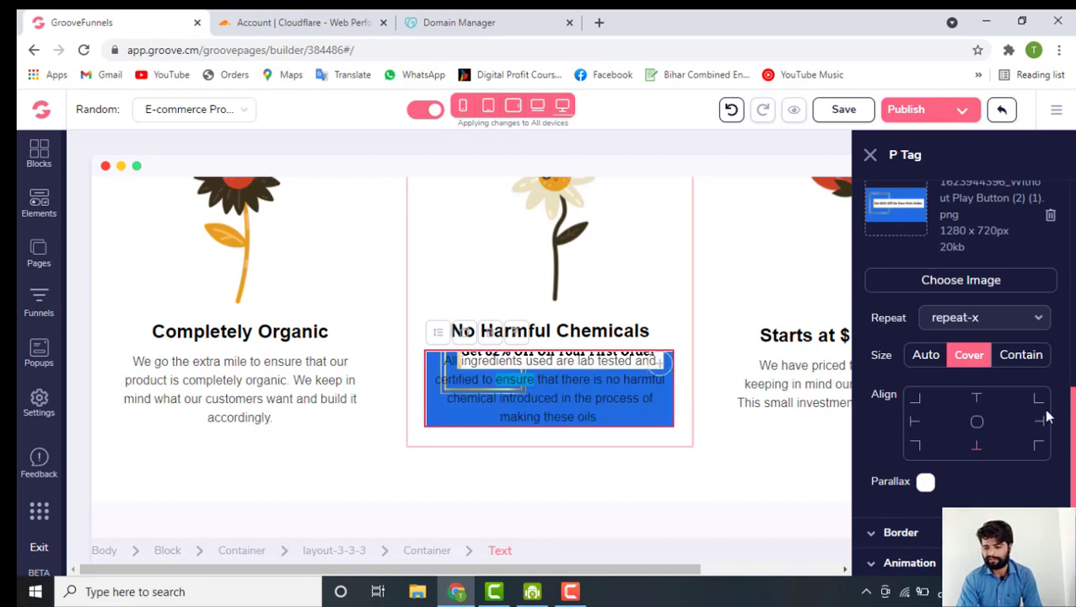
Set the background image to Contain size with repeat-y, try the top-left alignment, and align it to the top-right corner
{"action": "left_click", "coordinate": [1020, 357]}
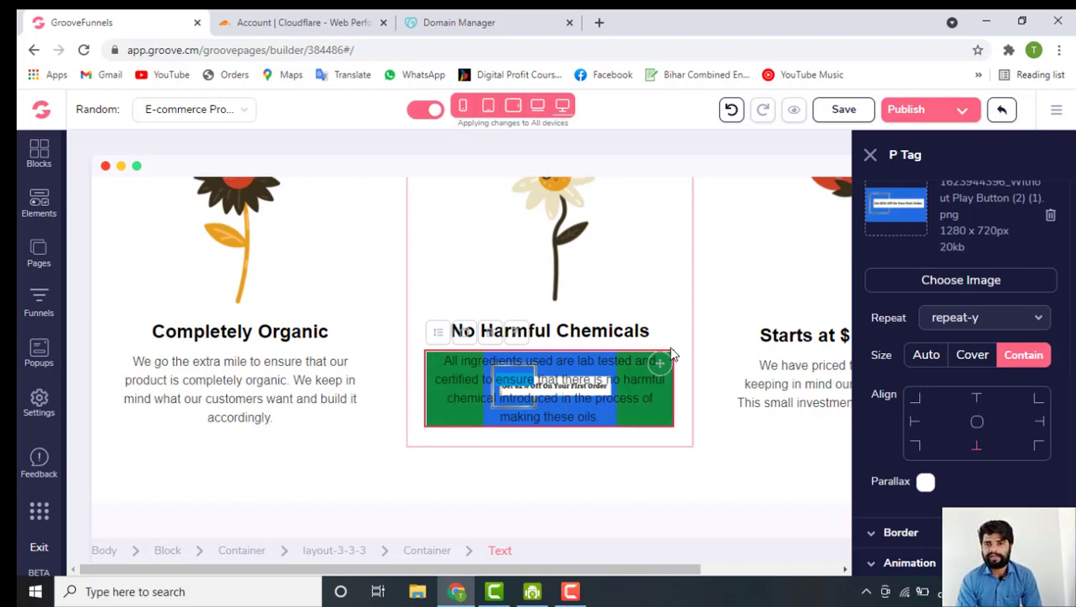
{"action": "left_click", "coordinate": [976, 424]}
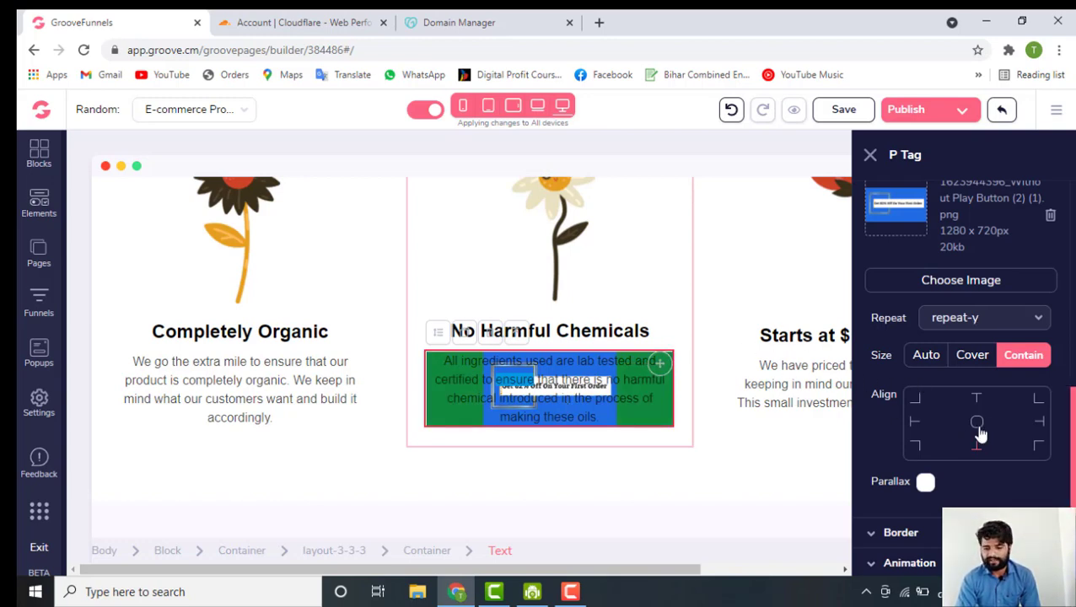
{"action": "left_click", "coordinate": [916, 399]}
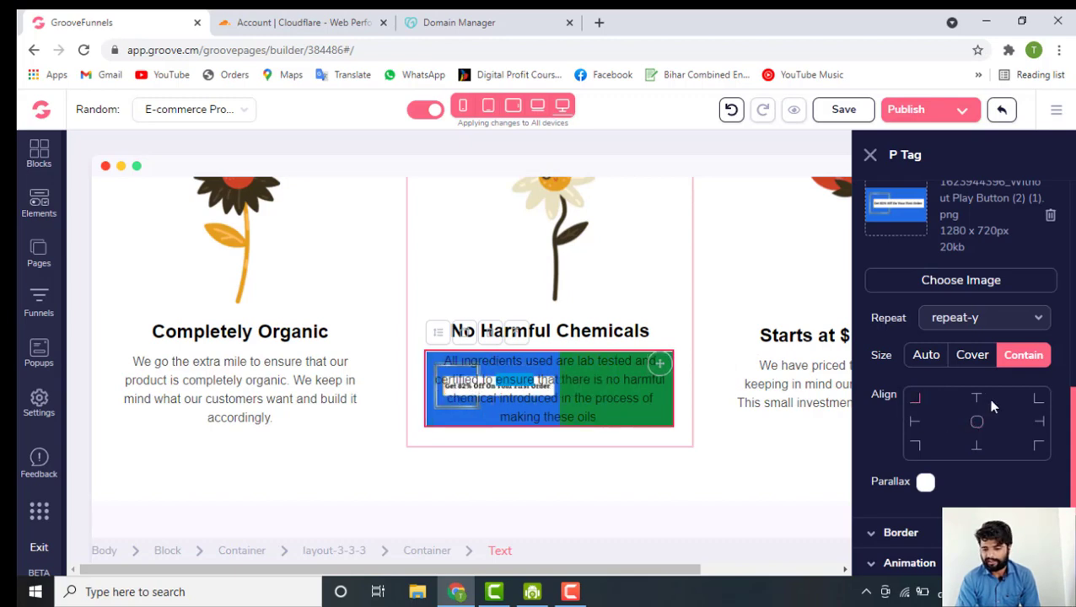
{"action": "left_click", "coordinate": [1037, 401]}
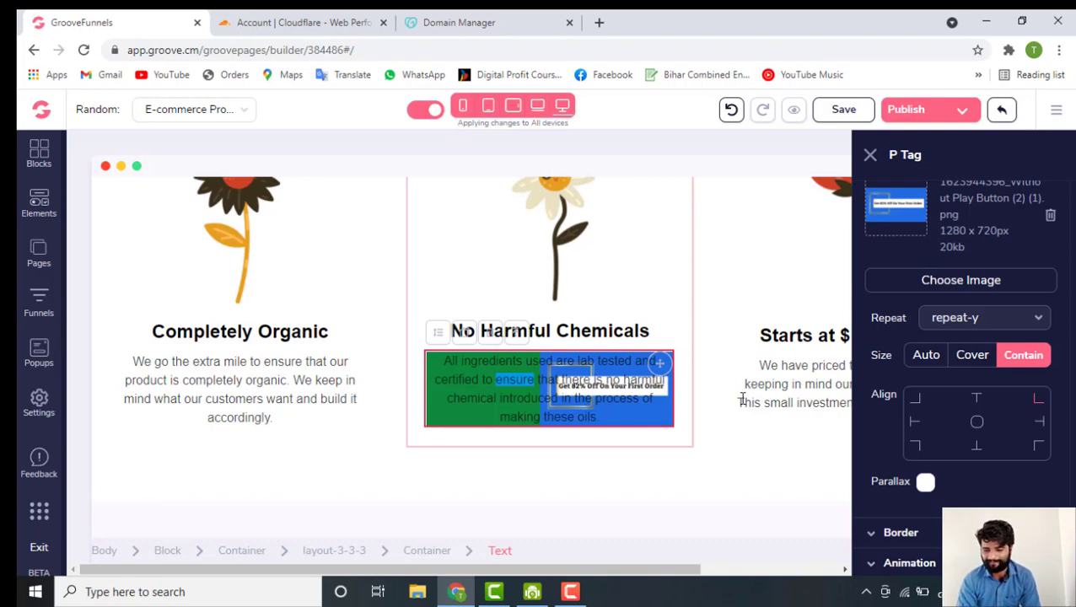
Set the background image's size to Auto and its repeat mode to repeat
{"action": "left_click", "coordinate": [932, 358]}
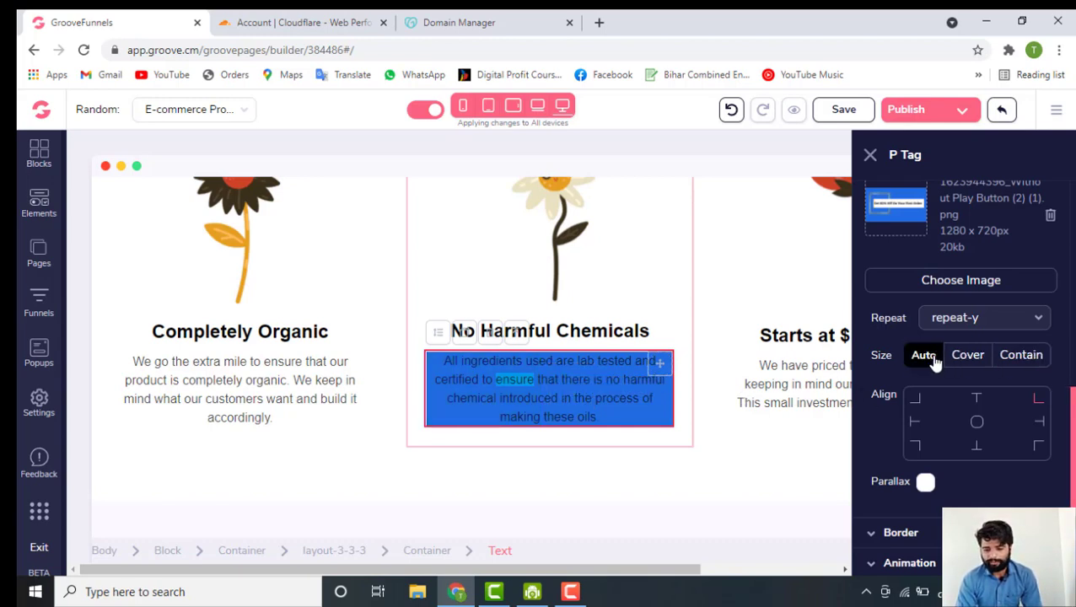
{"action": "scroll", "coordinate": [955, 420], "scroll_direction": "down", "scroll_amount": 1}
{"action": "scroll", "coordinate": [954, 420], "scroll_direction": "up", "scroll_amount": 1}
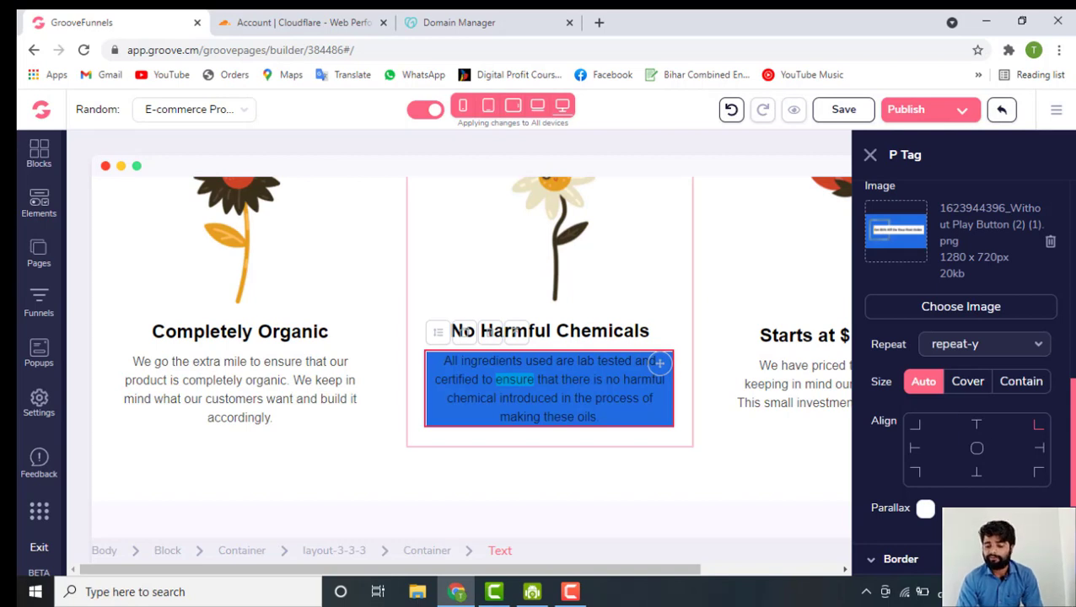
{"action": "scroll", "coordinate": [933, 429], "scroll_direction": "down", "scroll_amount": 1}
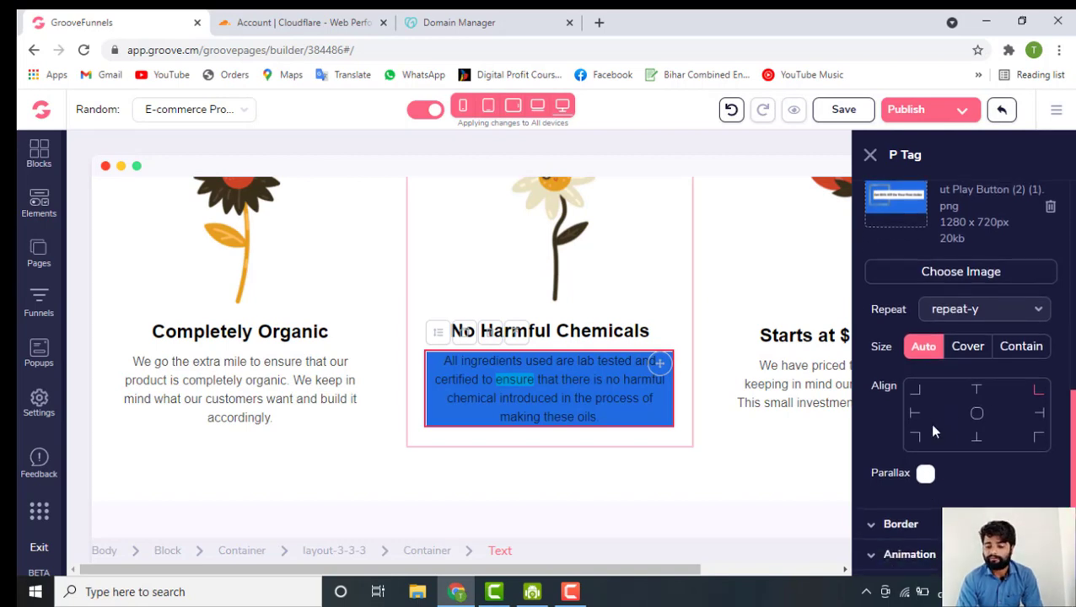
{"action": "left_click", "coordinate": [992, 293]}
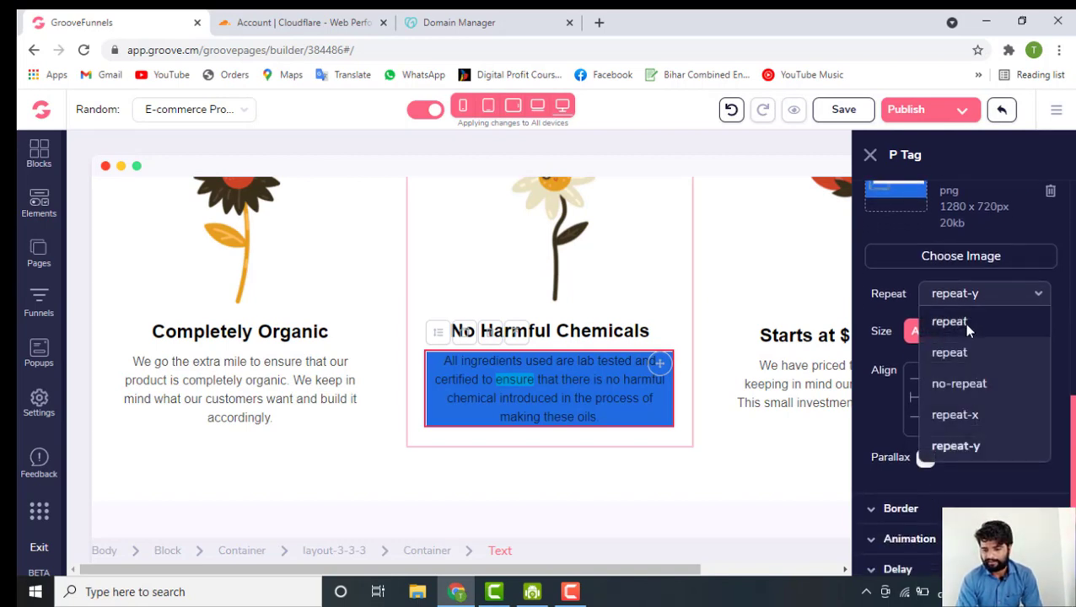
{"action": "left_click", "coordinate": [969, 325]}
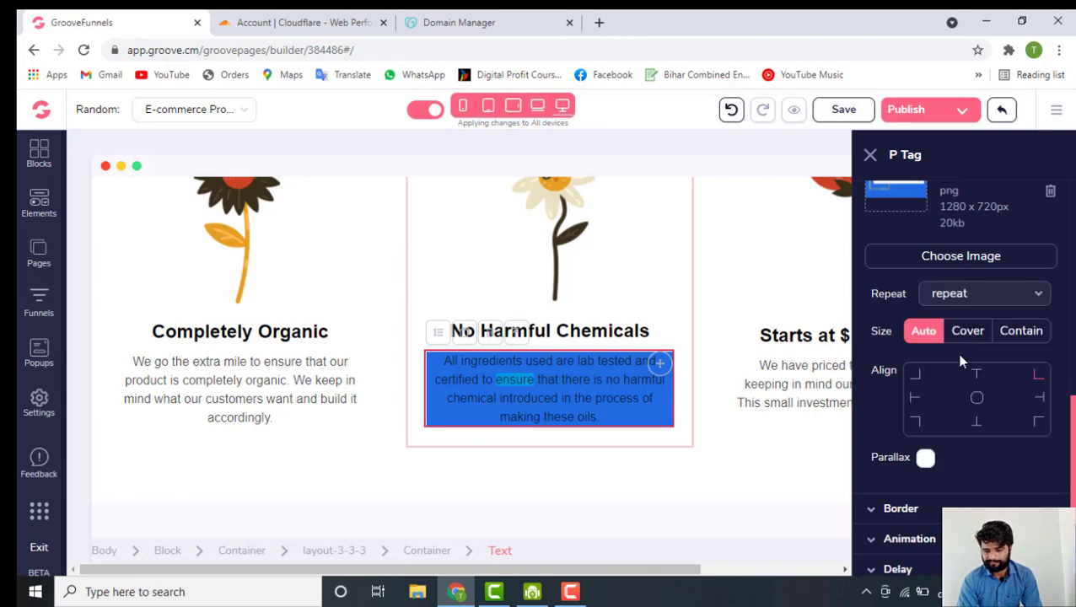
Set the repeat mode of the paragraph's background image to repeat-x
{"action": "left_click", "coordinate": [980, 300]}
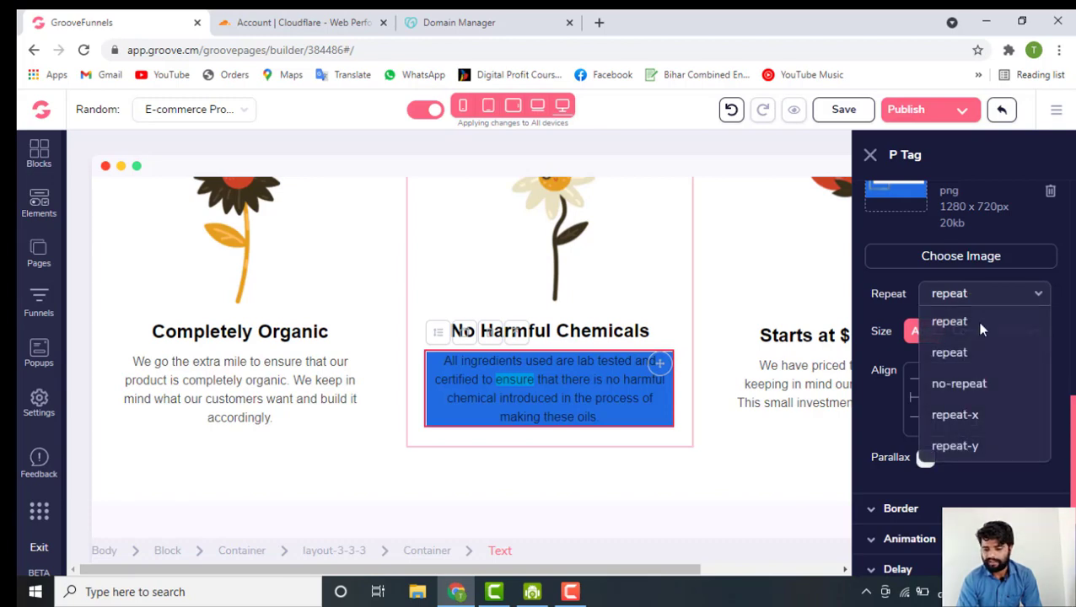
{"action": "left_click", "coordinate": [967, 414]}
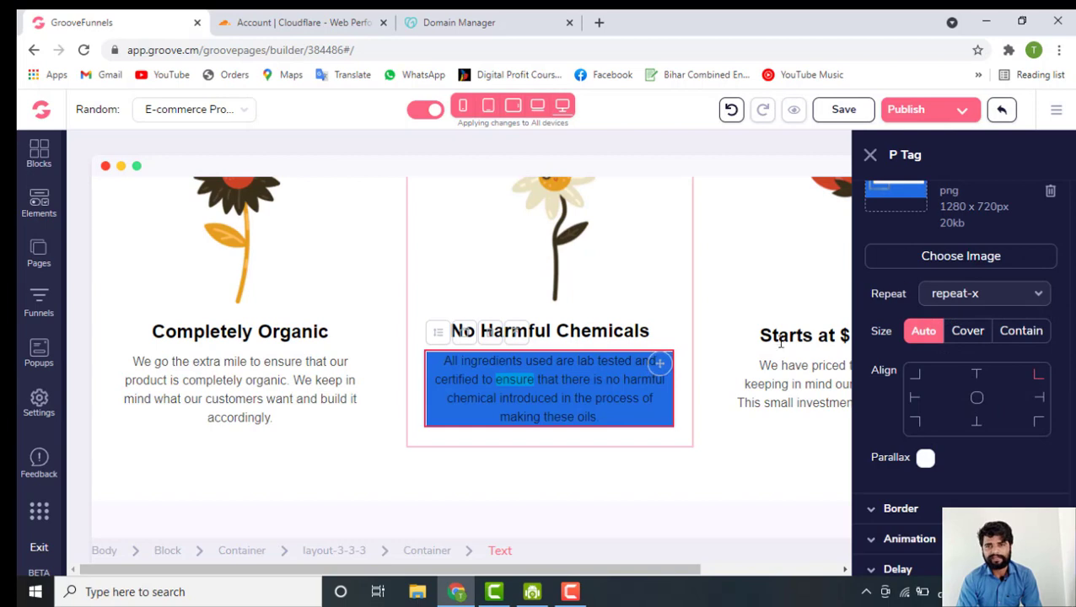
{"action": "scroll", "coordinate": [591, 308], "scroll_direction": "up", "scroll_amount": 1}
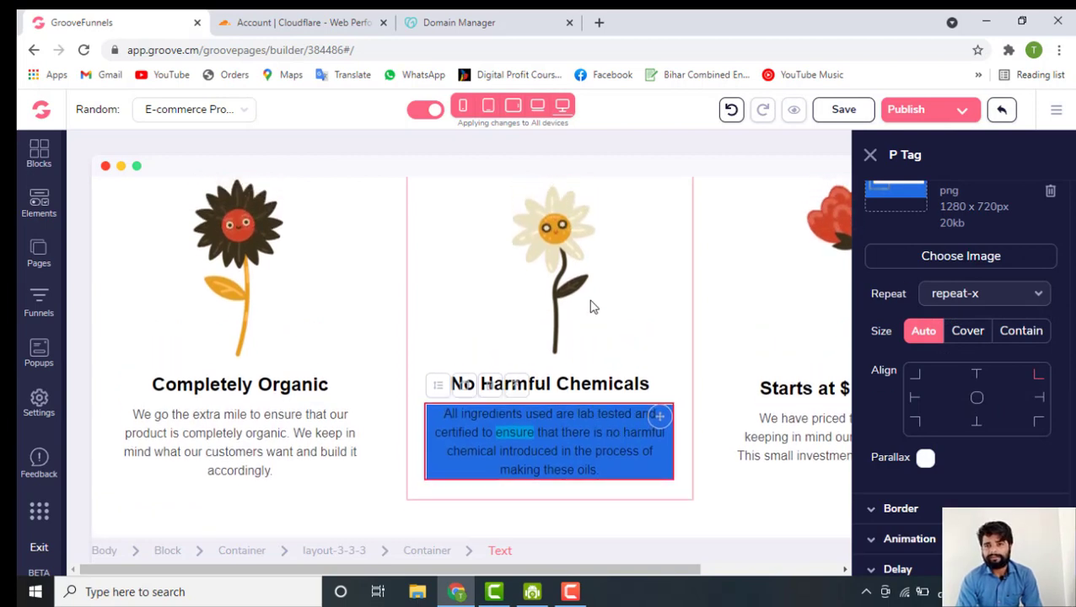
Select the "No Harmful Chemicals" heading and examine its gutter width and design settings
{"action": "left_click", "coordinate": [618, 395]}
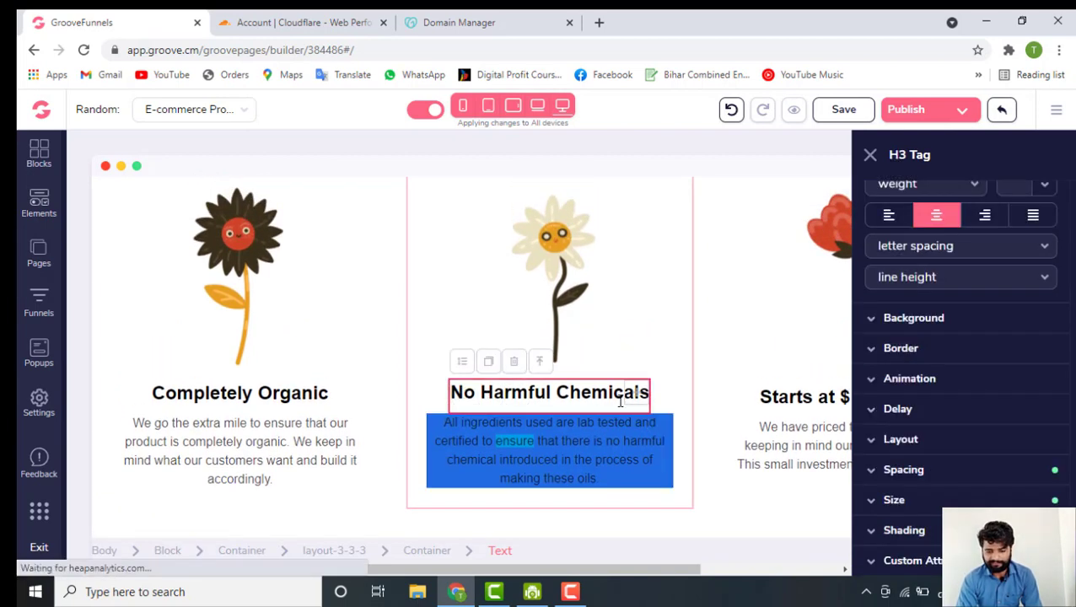
{"action": "left_click", "coordinate": [446, 245]}
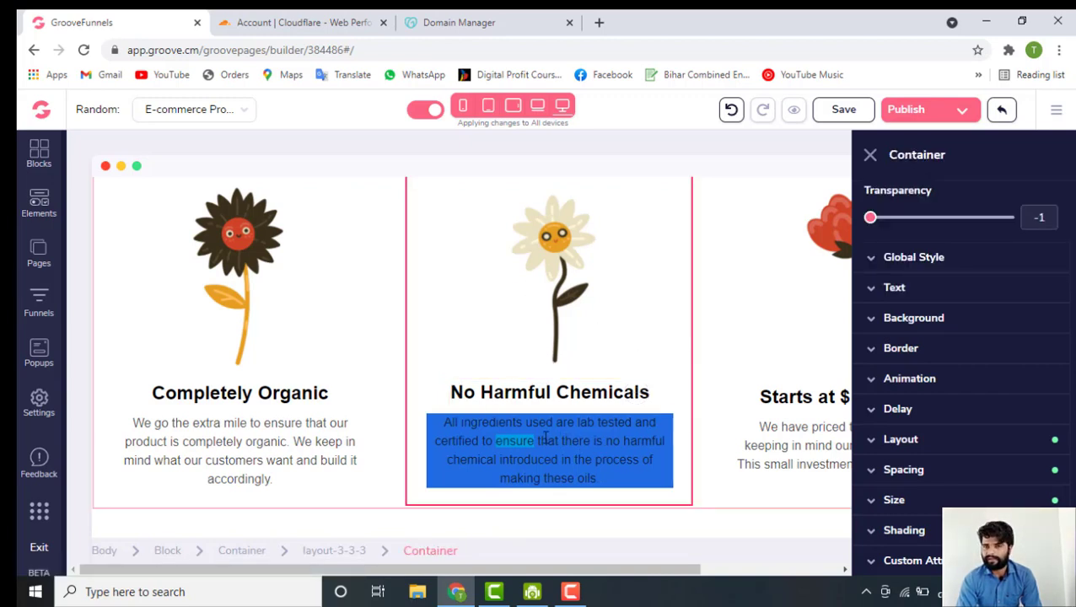
{"action": "left_click", "coordinate": [576, 388]}
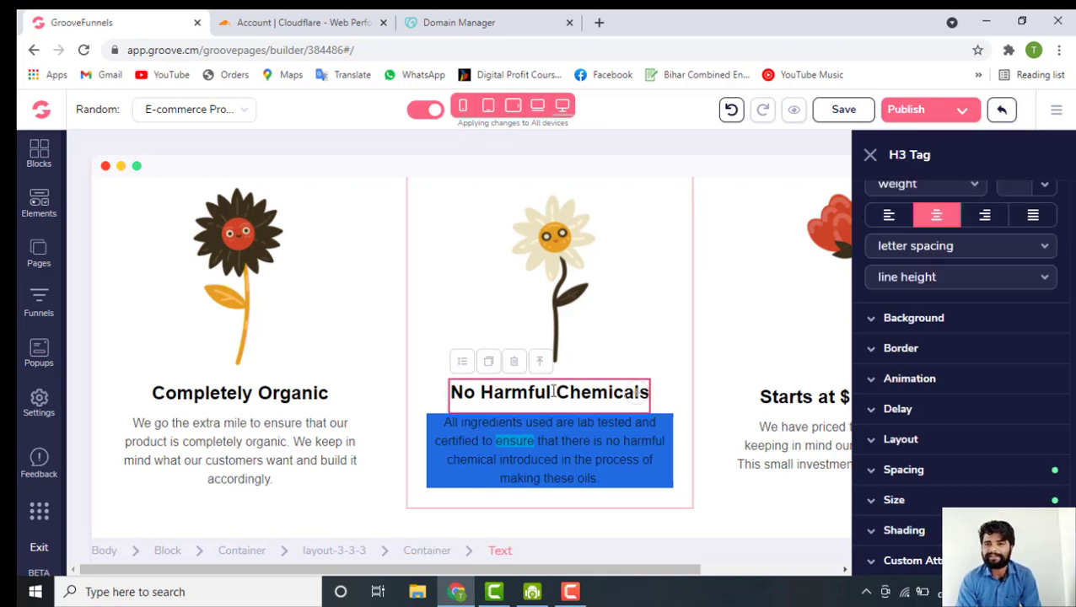
{"action": "scroll", "coordinate": [949, 345], "scroll_direction": "up", "scroll_amount": 4}
{"action": "scroll", "coordinate": [945, 321], "scroll_direction": "up", "scroll_amount": 2}
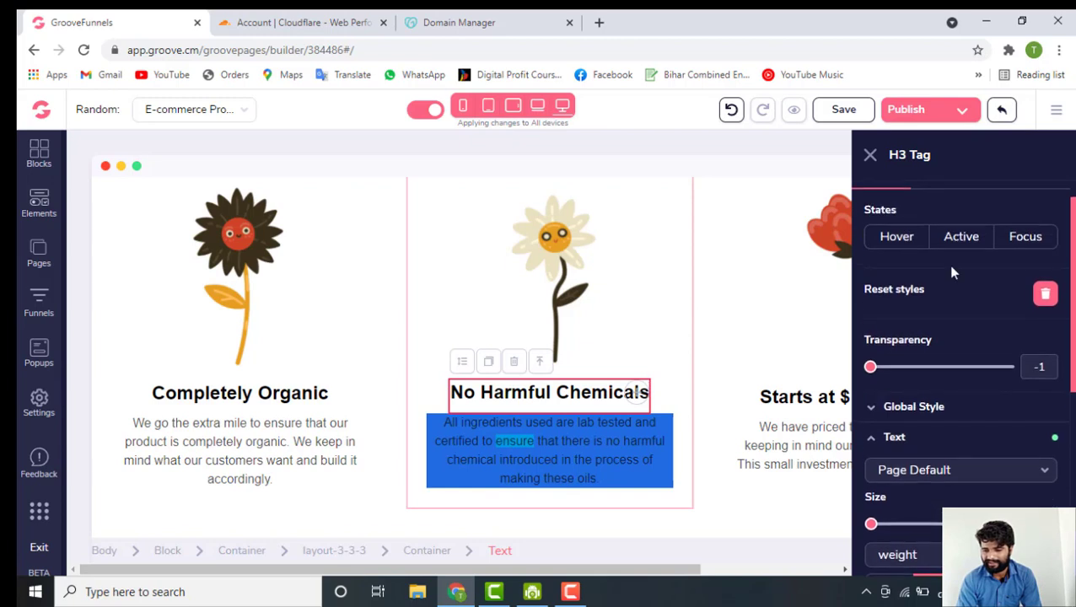
{"action": "left_click", "coordinate": [952, 206]}
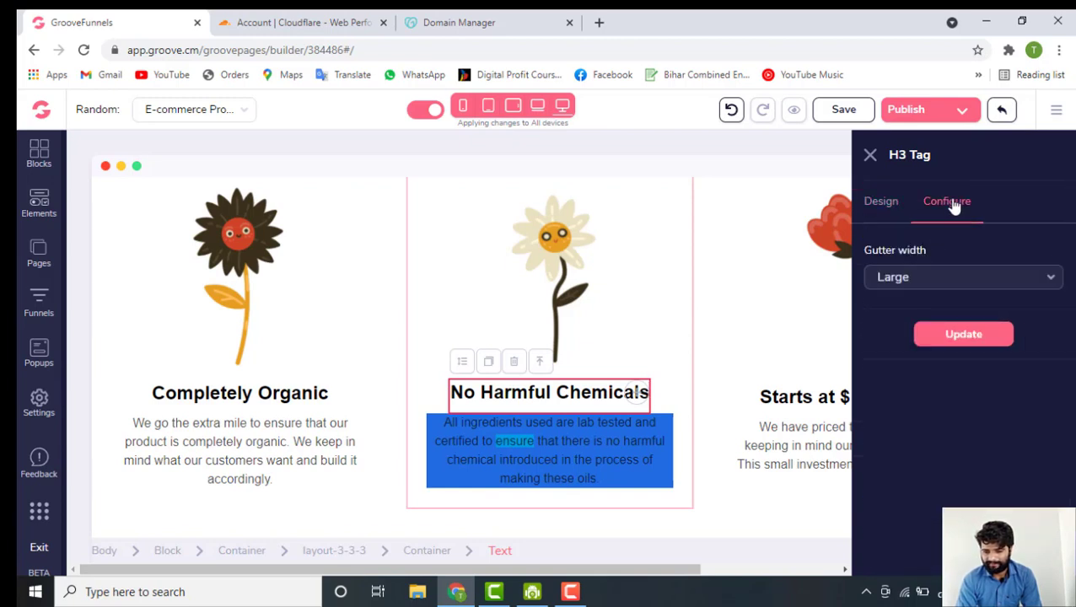
{"action": "left_click", "coordinate": [886, 203]}
{"action": "scroll", "coordinate": [970, 417], "scroll_direction": "down", "scroll_amount": 5}
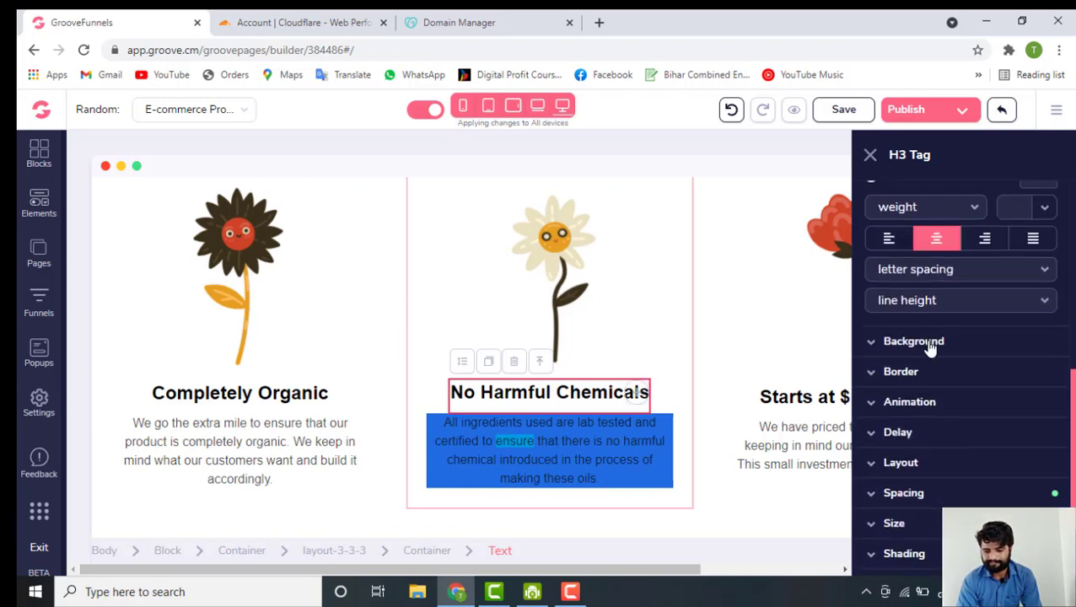
Set the blue "Get 82% Off On Your First Order" image from the library as the heading's background, aligned to the center
{"action": "left_click", "coordinate": [930, 345]}
{"action": "left_click", "coordinate": [962, 416]}
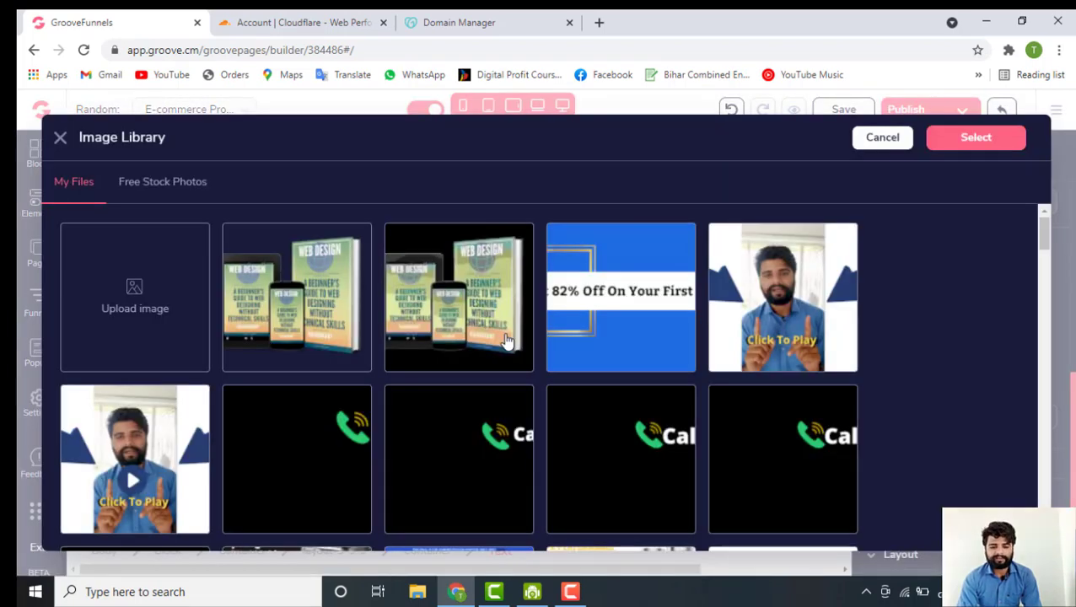
{"action": "left_click", "coordinate": [631, 315]}
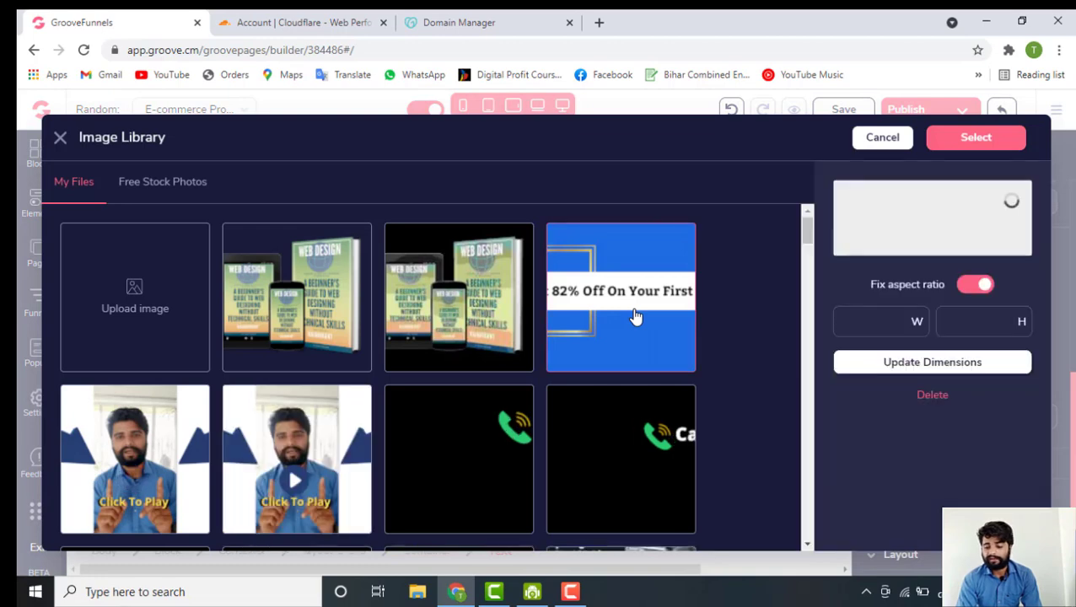
{"action": "left_click", "coordinate": [974, 139]}
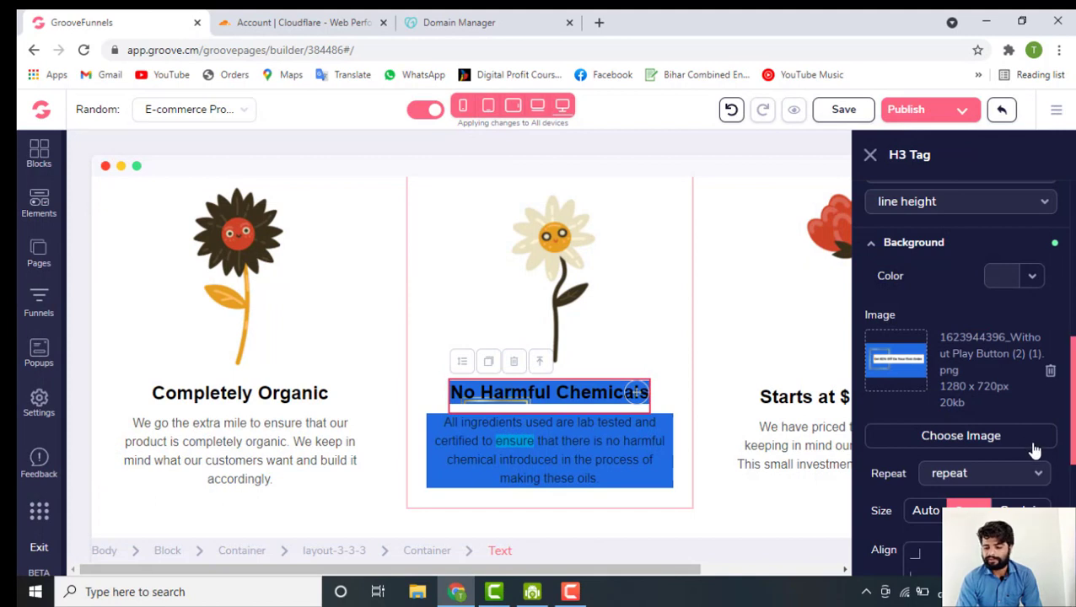
{"action": "scroll", "coordinate": [1033, 450], "scroll_direction": "down", "scroll_amount": 1}
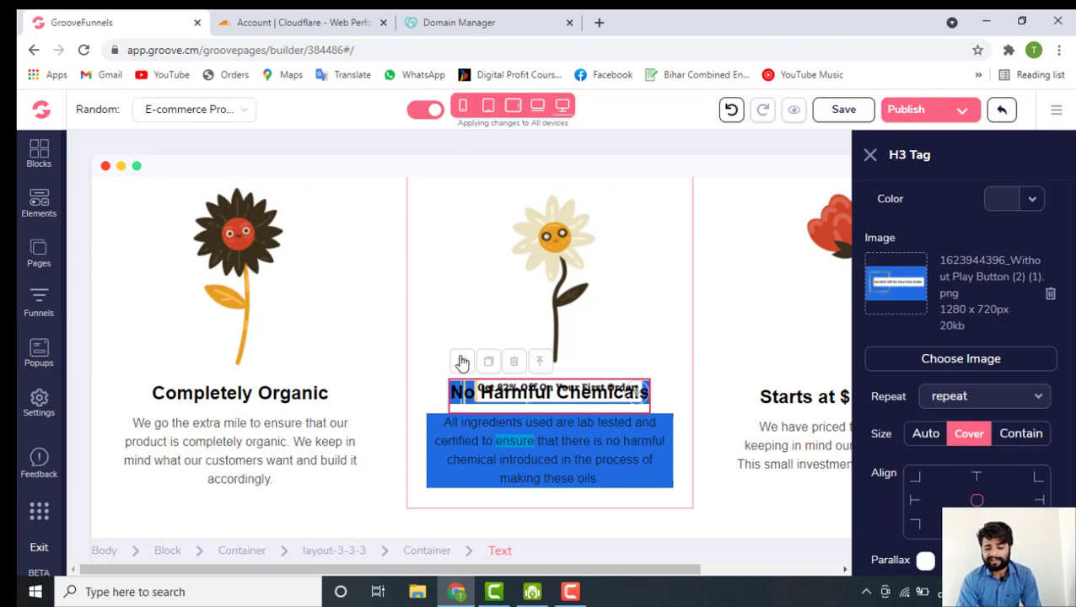
Open the heading's spacing and resize controls and make its box slightly taller
{"action": "left_click", "coordinate": [516, 382]}
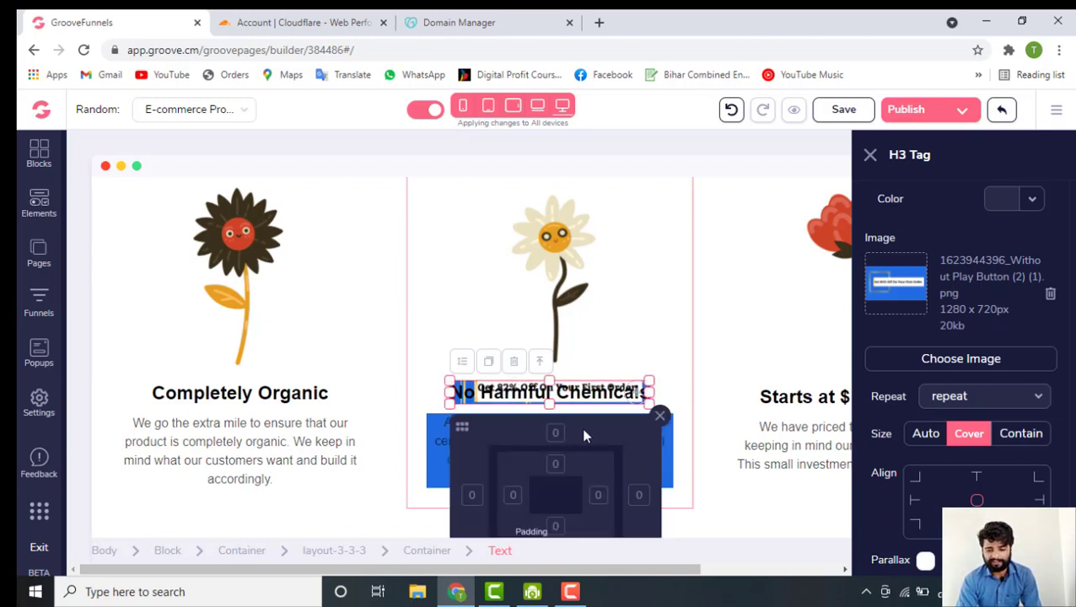
{"action": "scroll", "coordinate": [634, 343], "scroll_direction": "down", "scroll_amount": 1}
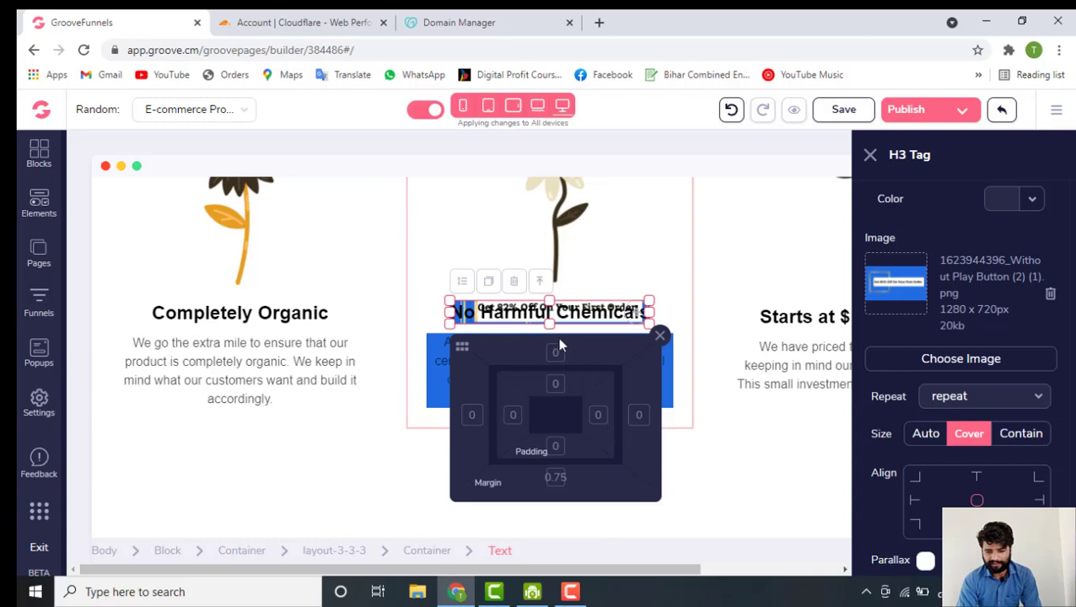
{"action": "left_click_drag", "start_coordinate": [546, 334], "coordinate": [546, 325]}
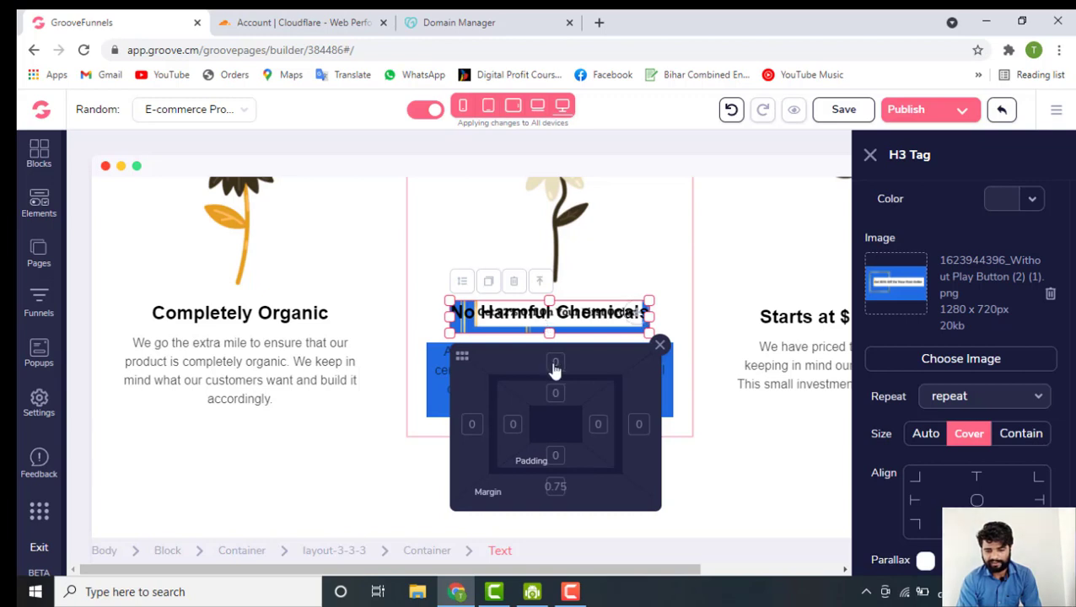
Try adjusting the heading's top margin, and set its top padding to 33
{"action": "left_click", "coordinate": [555, 362]}
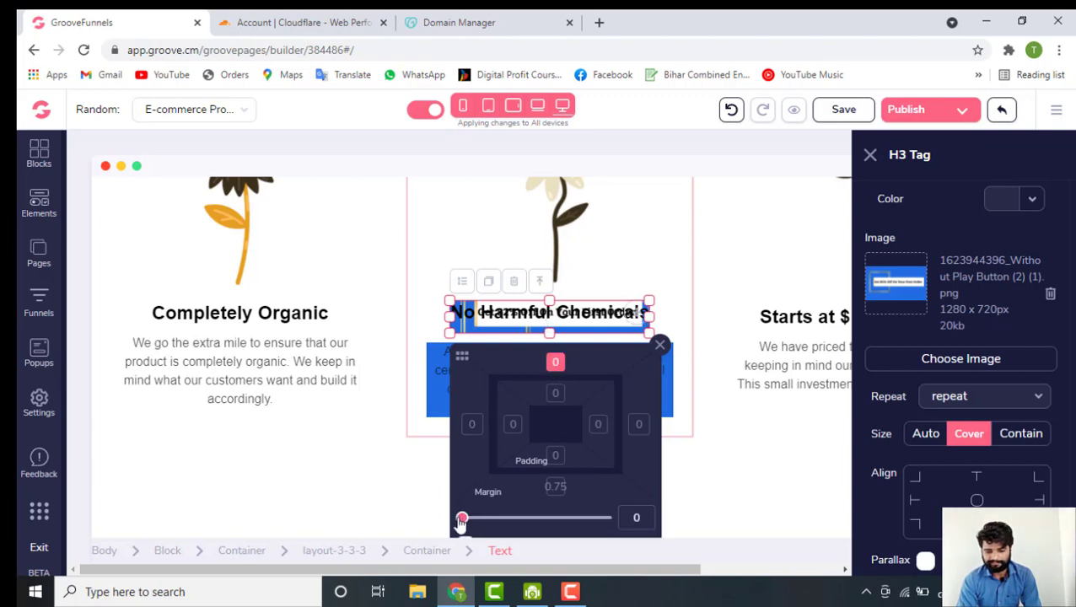
{"action": "left_click_drag", "start_coordinate": [460, 522], "coordinate": [460, 523]}
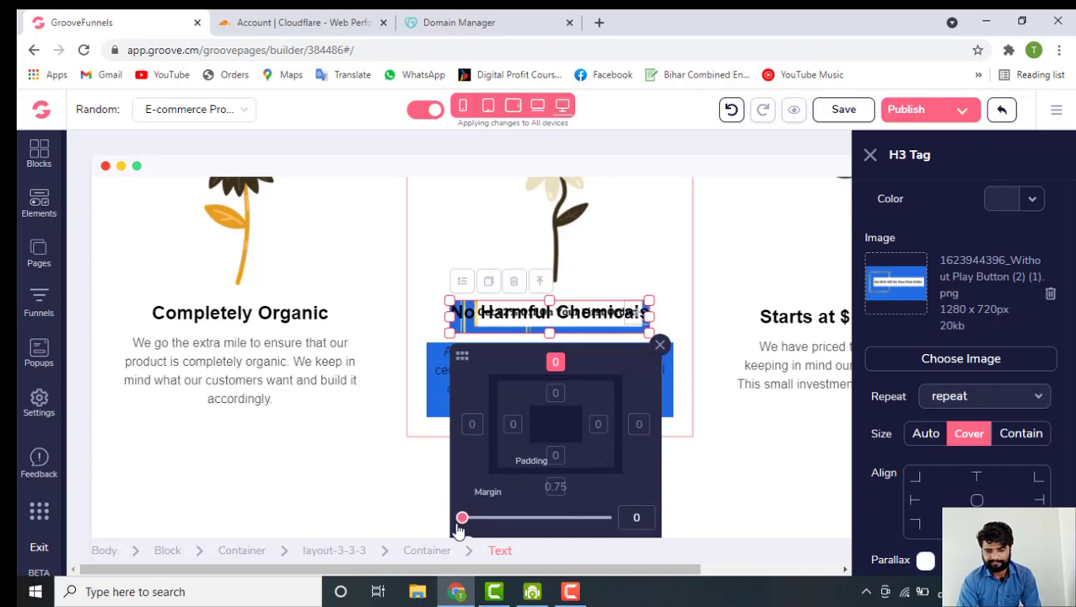
{"action": "left_click", "coordinate": [553, 394]}
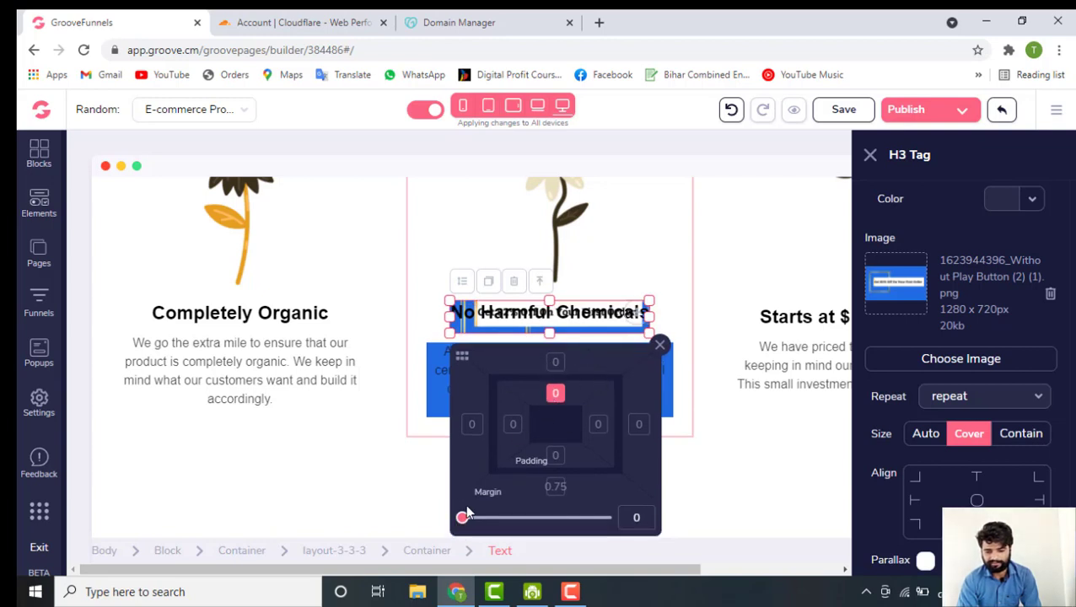
{"action": "left_click_drag", "start_coordinate": [466, 524], "coordinate": [510, 543]}
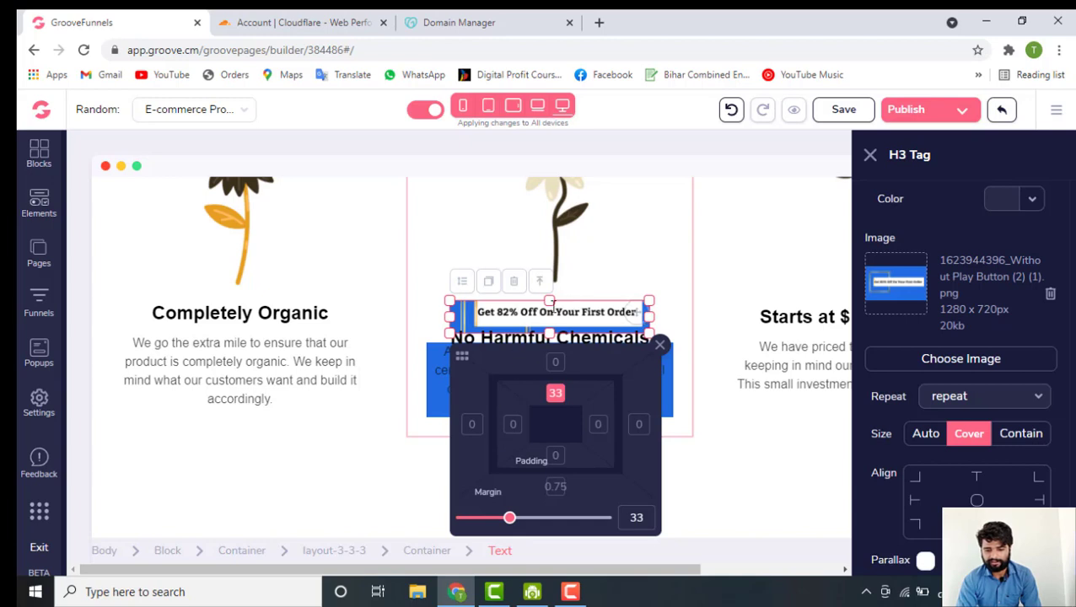
Reselect the "No Harmful Chemicals" heading, reopen its resize controls and make its box slightly shorter
{"action": "double_click", "coordinate": [549, 311]}
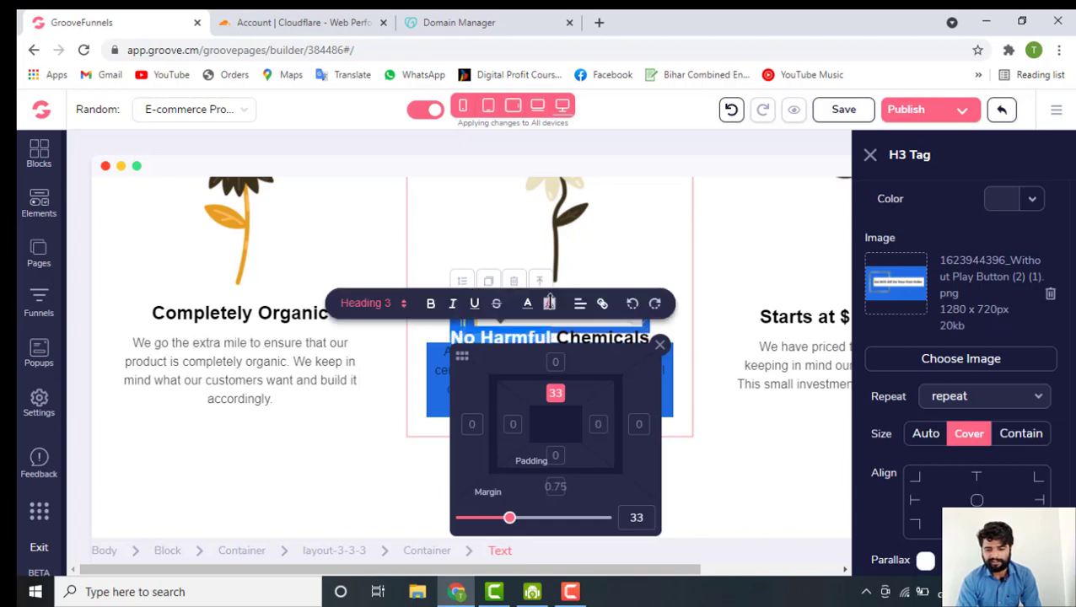
{"action": "left_click", "coordinate": [497, 264]}
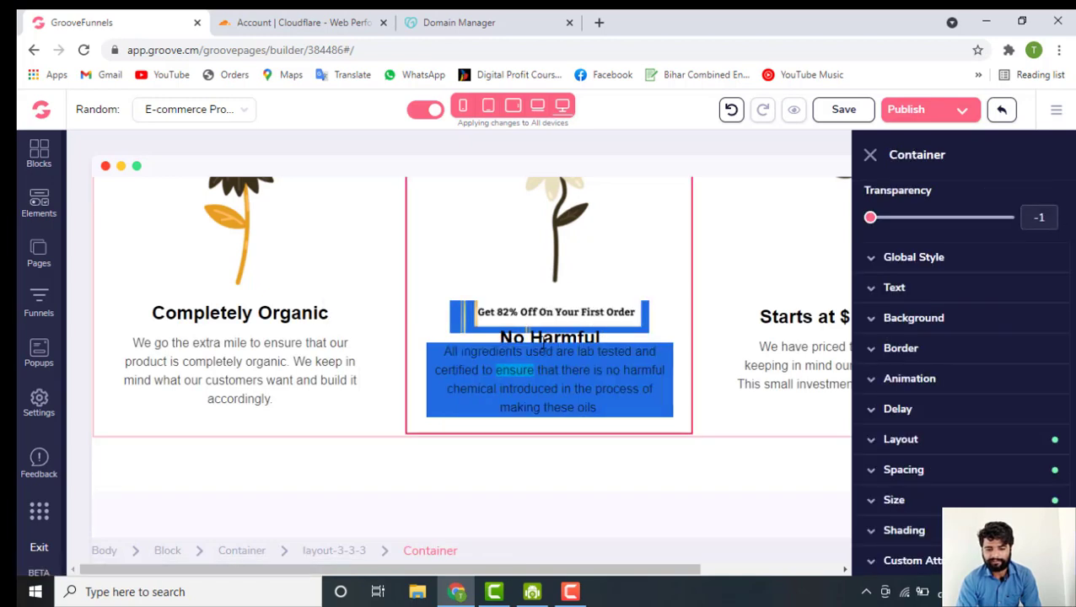
{"action": "left_click", "coordinate": [544, 319]}
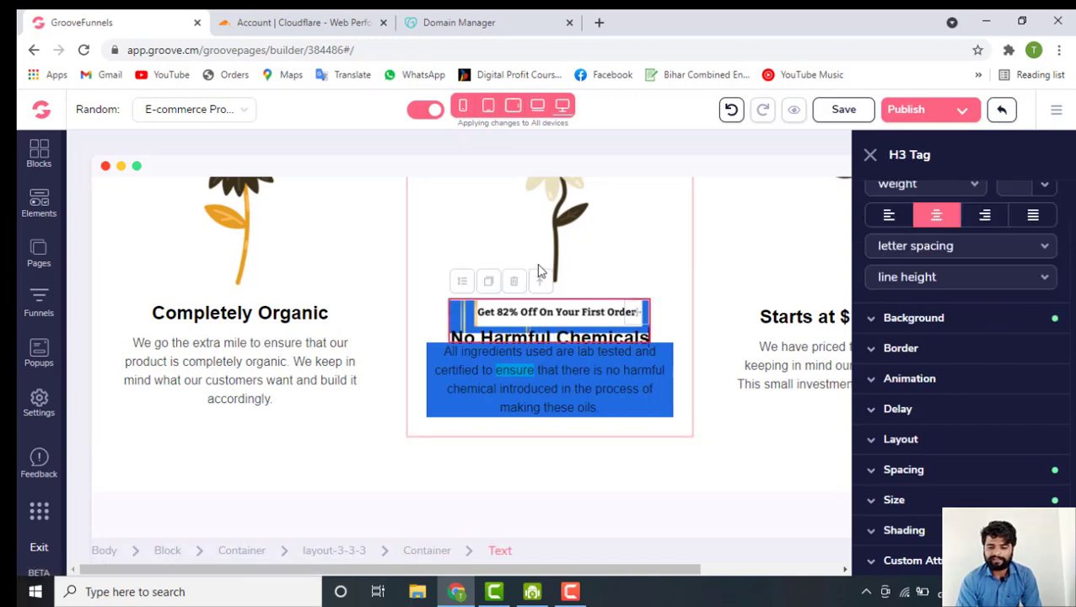
{"action": "left_click", "coordinate": [461, 281]}
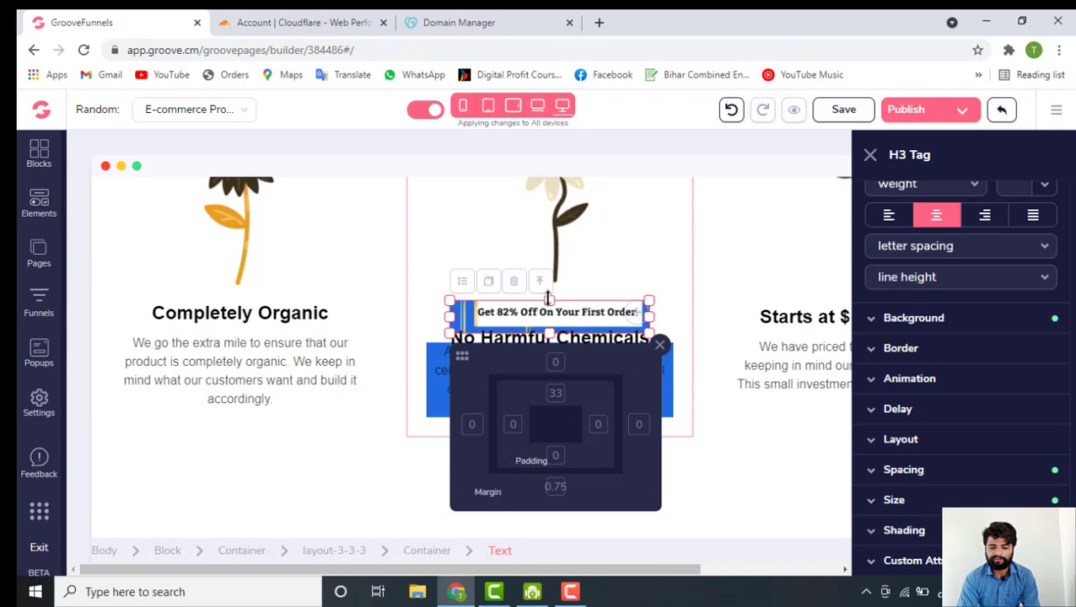
{"action": "left_click_drag", "start_coordinate": [548, 298], "coordinate": [547, 338]}
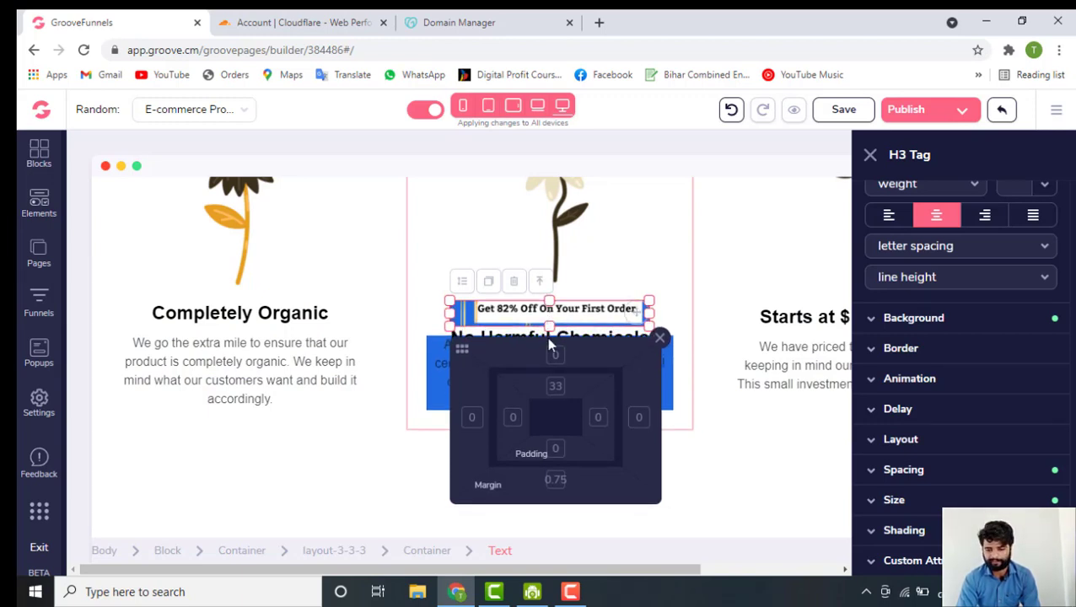
Set the "Click To Play" image with the play button as the background of the container holding the "No Harmful Chemicals" column
{"action": "left_click", "coordinate": [666, 247]}
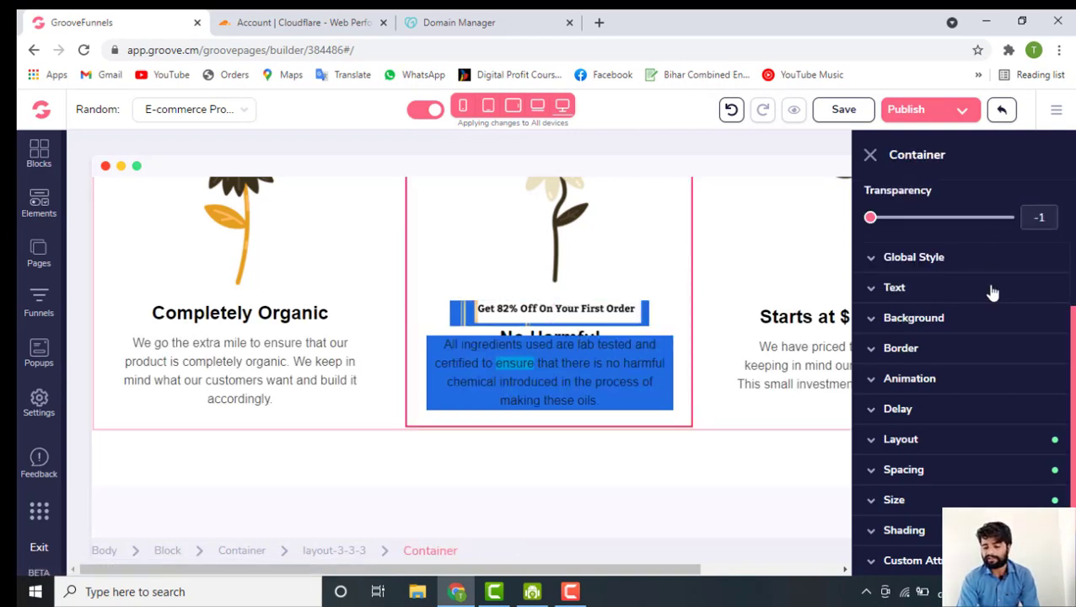
{"action": "scroll", "coordinate": [989, 293], "scroll_direction": "up", "scroll_amount": 3}
{"action": "left_click", "coordinate": [951, 209]}
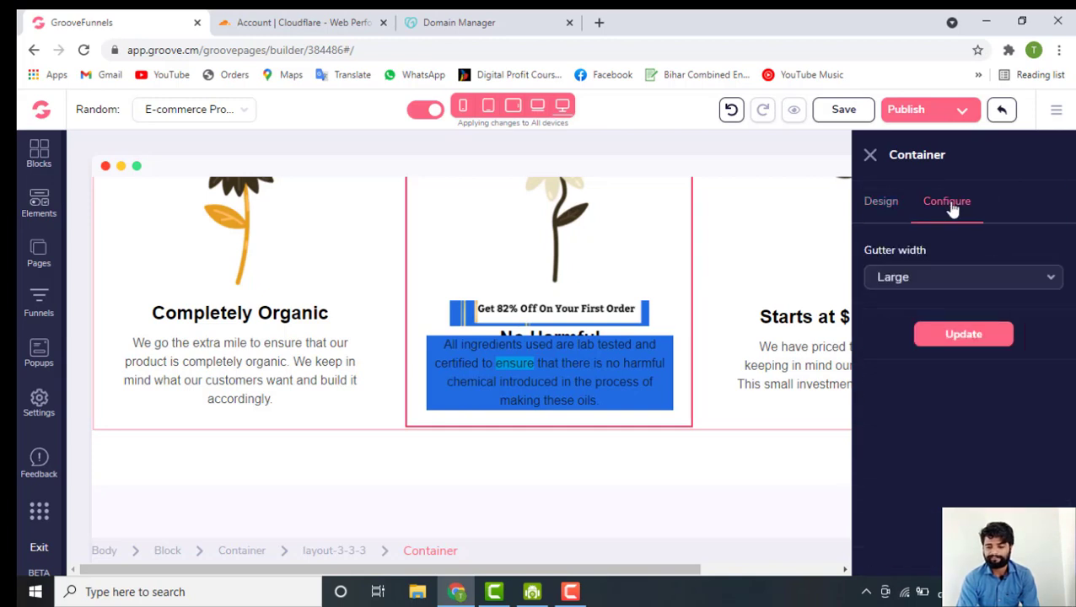
{"action": "left_click", "coordinate": [892, 209]}
{"action": "scroll", "coordinate": [901, 388], "scroll_direction": "down", "scroll_amount": 2}
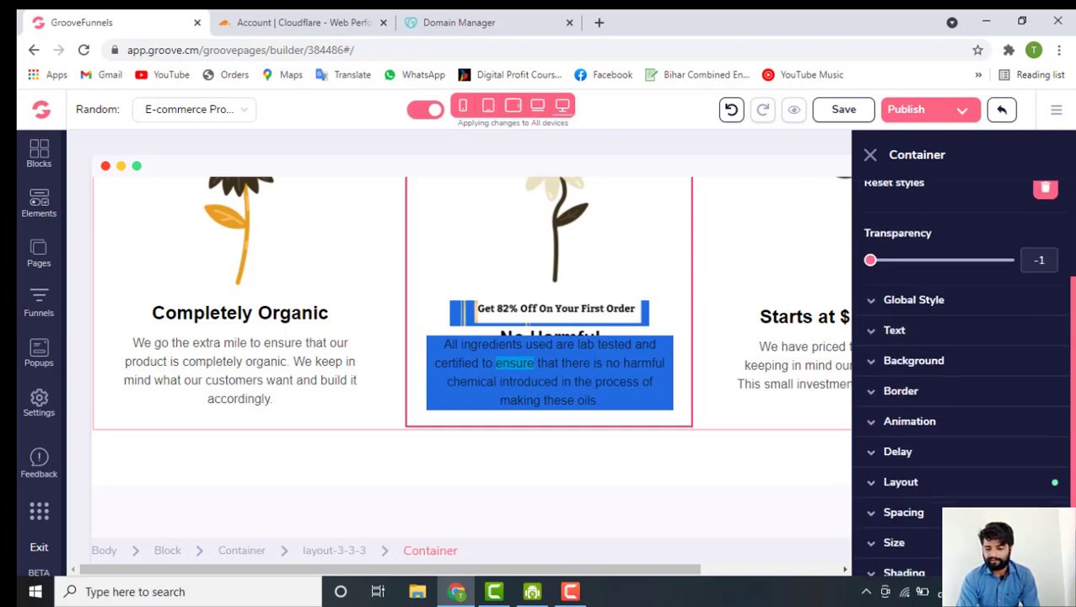
{"action": "left_click", "coordinate": [897, 361]}
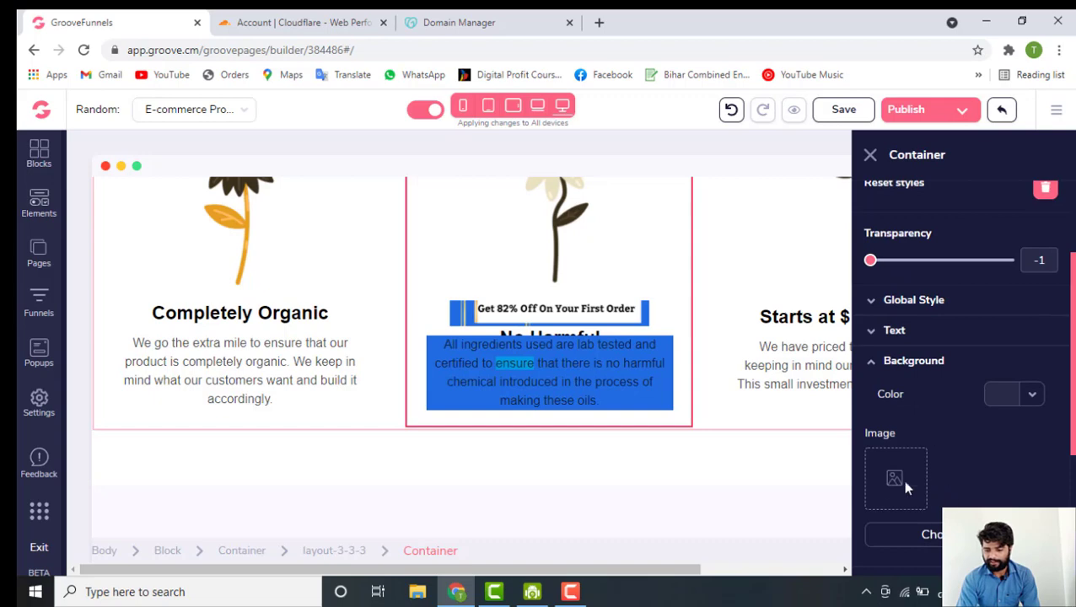
{"action": "left_click", "coordinate": [925, 535]}
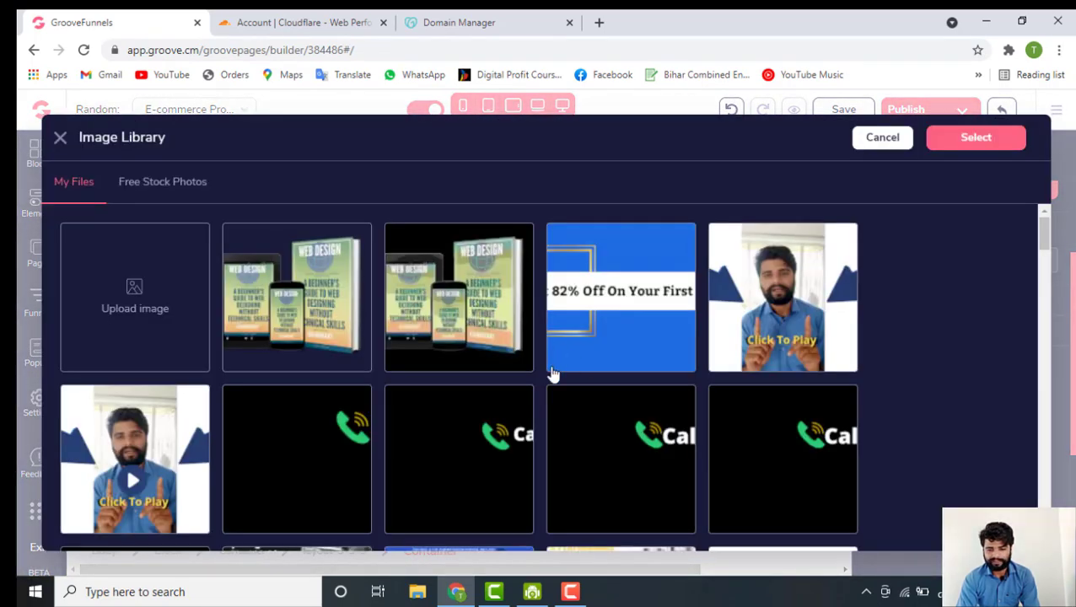
{"action": "scroll", "coordinate": [567, 455], "scroll_direction": "down", "scroll_amount": 1}
{"action": "scroll", "coordinate": [454, 513], "scroll_direction": "down", "scroll_amount": 1}
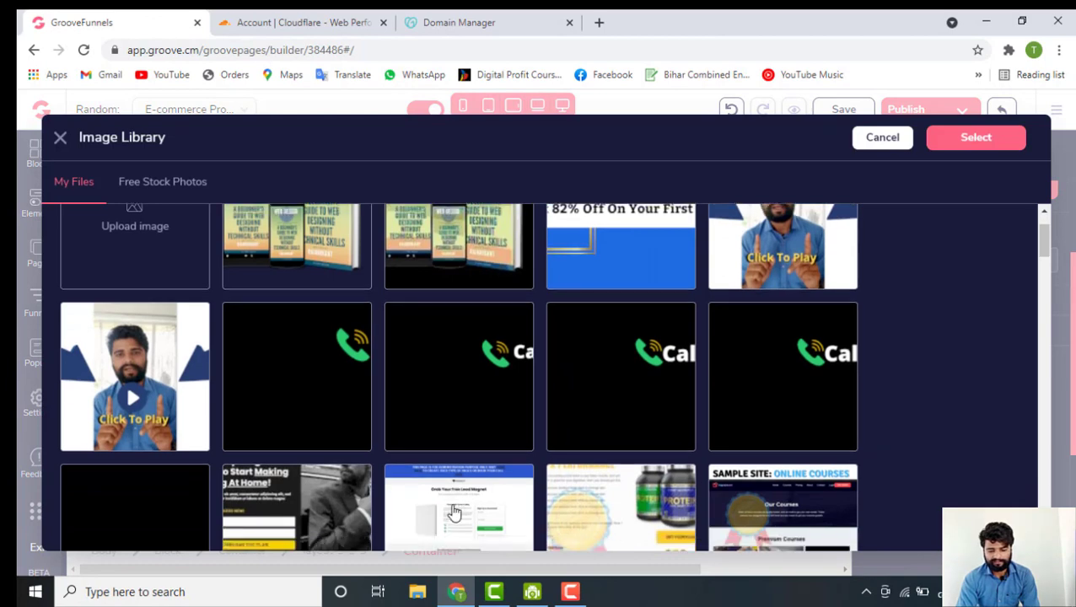
{"action": "scroll", "coordinate": [453, 513], "scroll_direction": "down", "scroll_amount": 2}
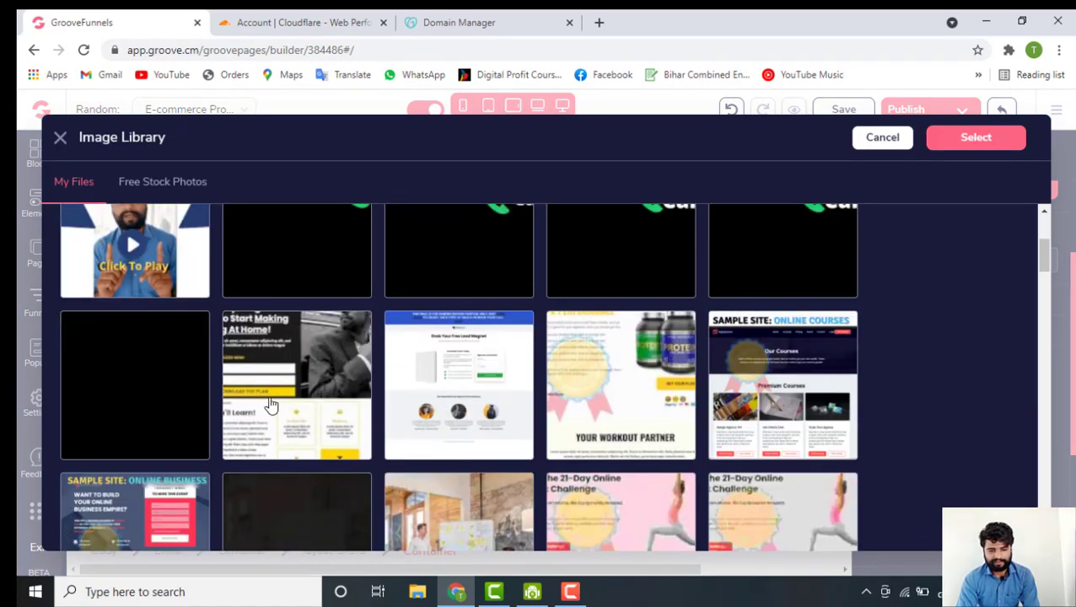
{"action": "left_click", "coordinate": [148, 252]}
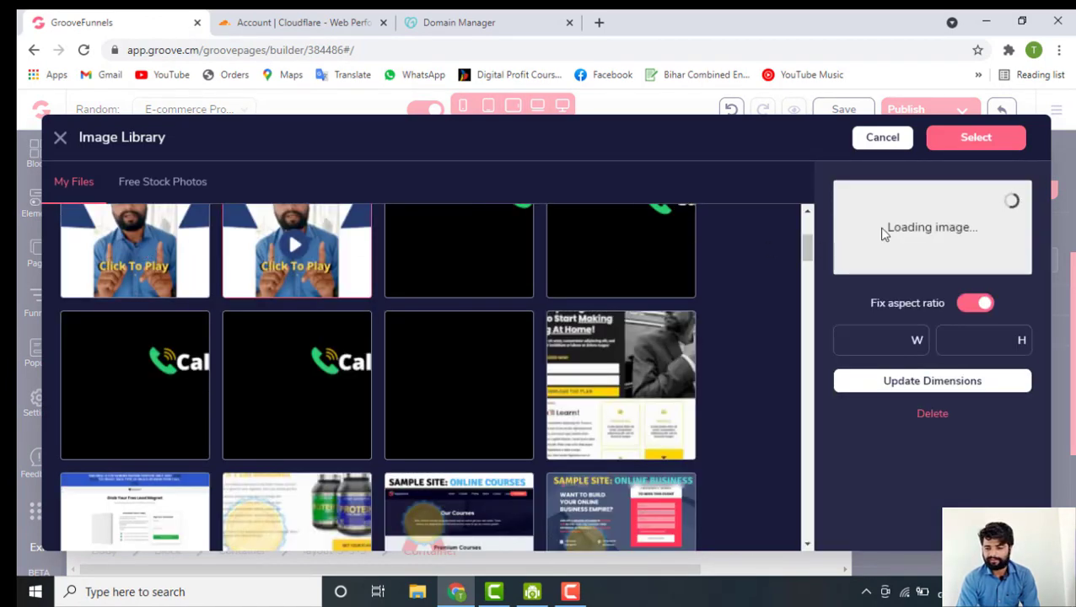
{"action": "left_click", "coordinate": [995, 148]}
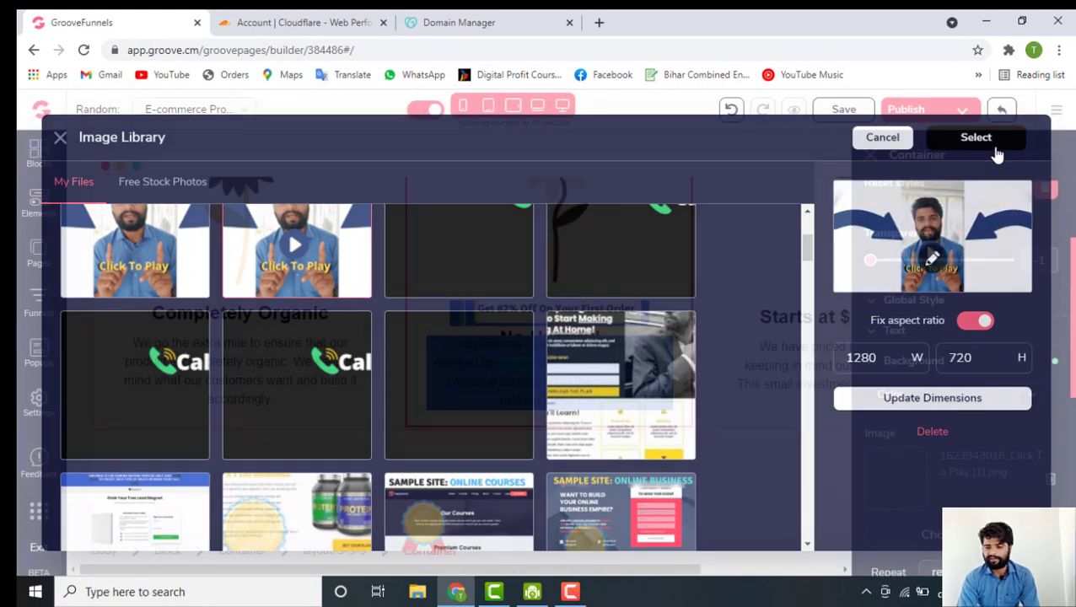
{"action": "scroll", "coordinate": [495, 324], "scroll_direction": "up", "scroll_amount": 3}
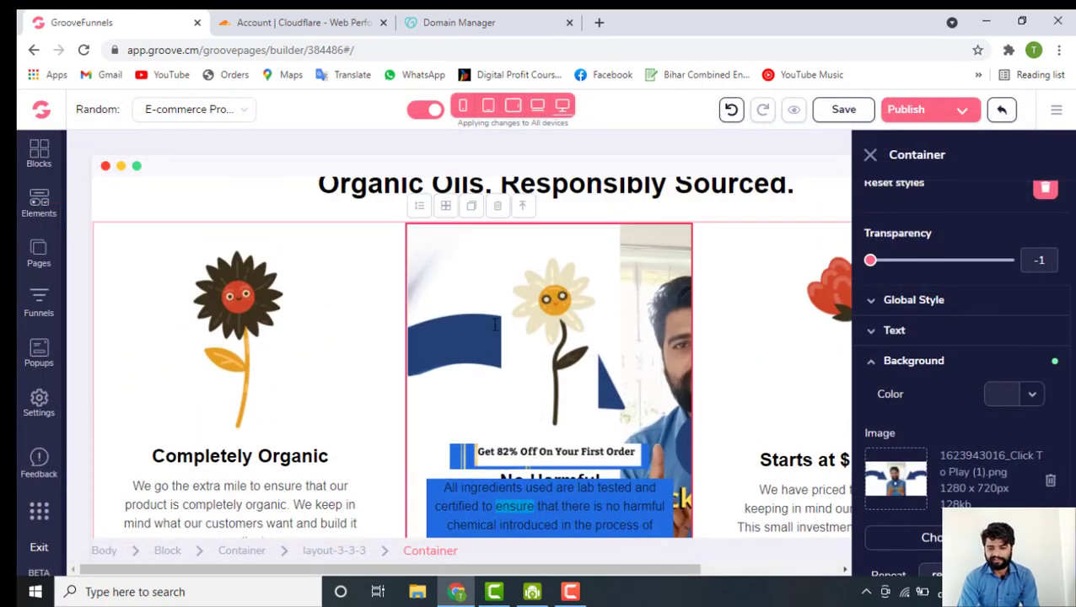
Align the background image to the center of the container holding the "No Harmful Chemicals" column
{"action": "scroll", "coordinate": [495, 324], "scroll_direction": "down", "scroll_amount": 1}
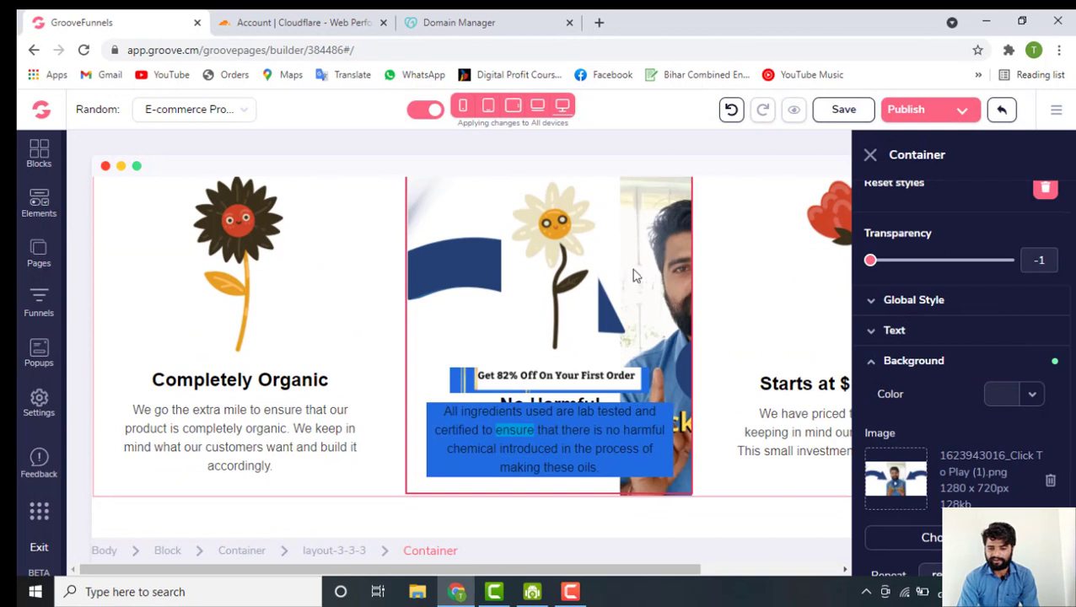
{"action": "scroll", "coordinate": [949, 451], "scroll_direction": "down", "scroll_amount": 3}
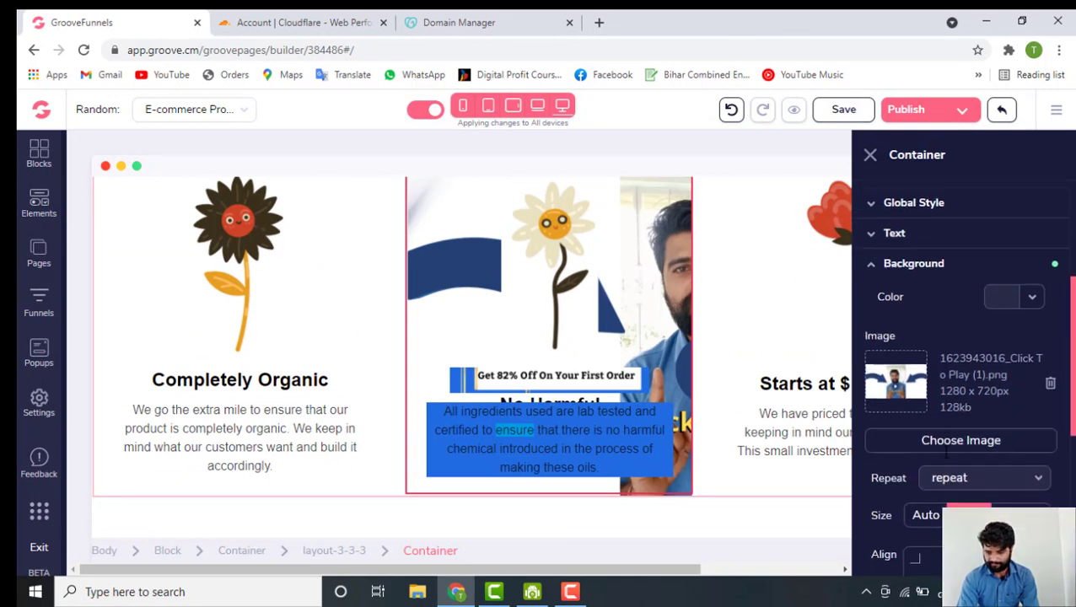
{"action": "scroll", "coordinate": [968, 472], "scroll_direction": "down", "scroll_amount": 2}
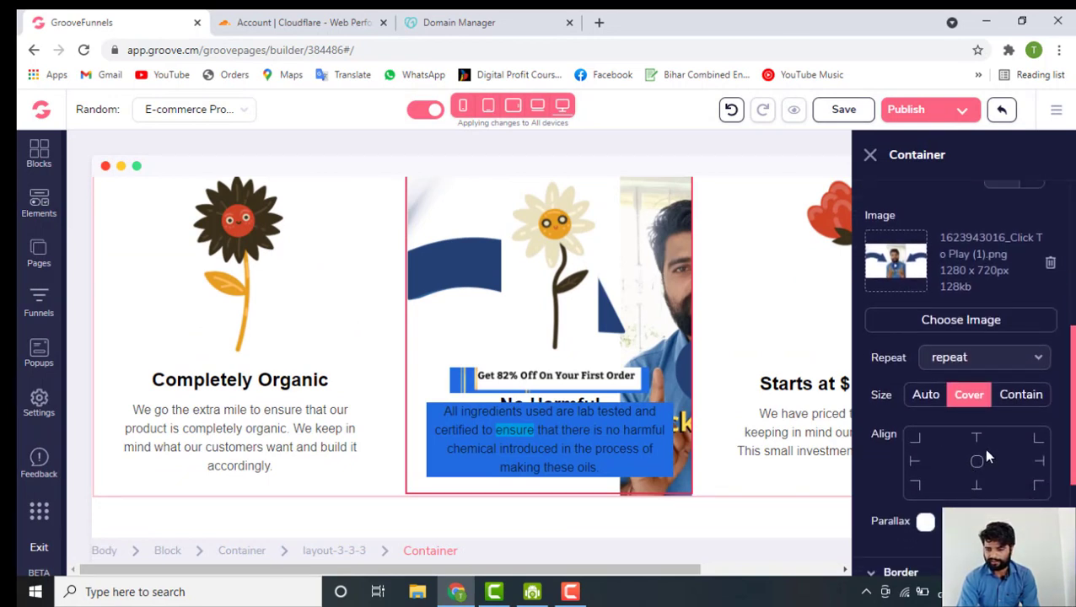
{"action": "scroll", "coordinate": [974, 459], "scroll_direction": "down", "scroll_amount": 1}
{"action": "left_click", "coordinate": [975, 462]}
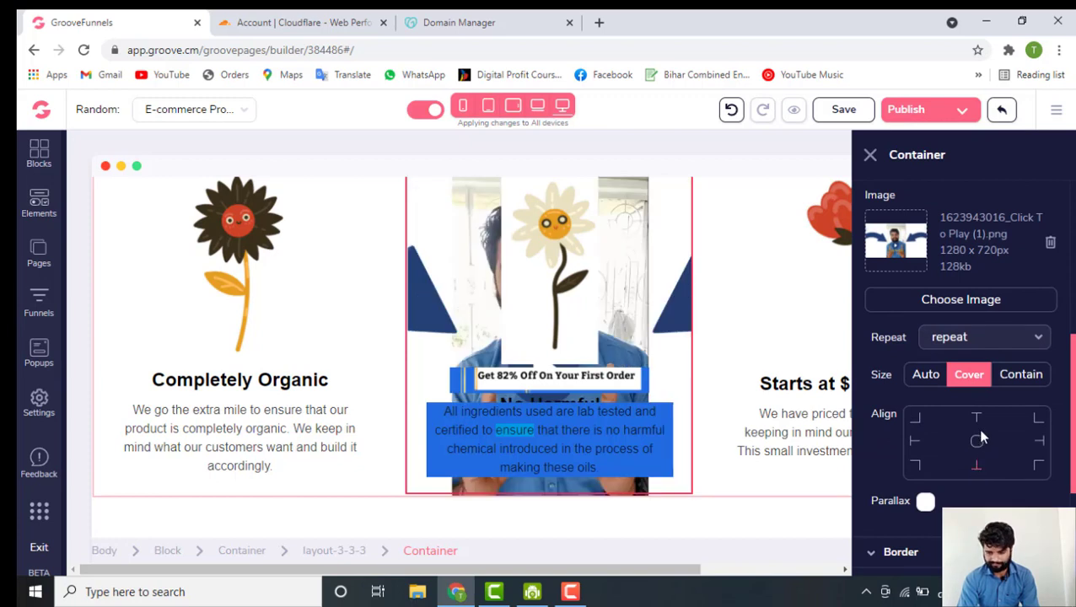
{"action": "left_click", "coordinate": [977, 443]}
{"action": "scroll", "coordinate": [607, 379], "scroll_direction": "up", "scroll_amount": 2}
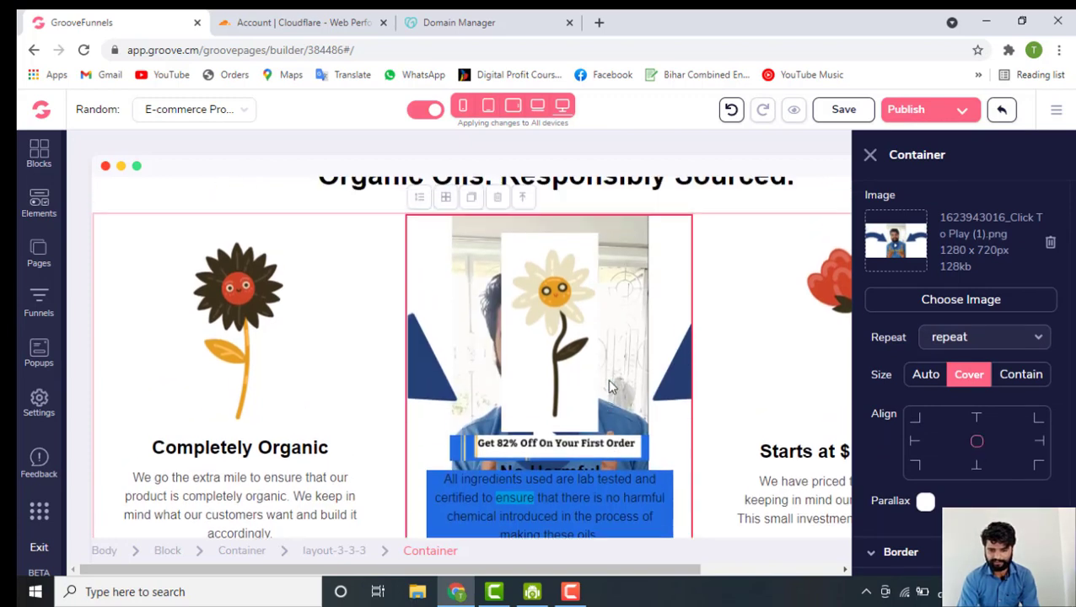
{"action": "scroll", "coordinate": [611, 387], "scroll_direction": "down", "scroll_amount": 2}
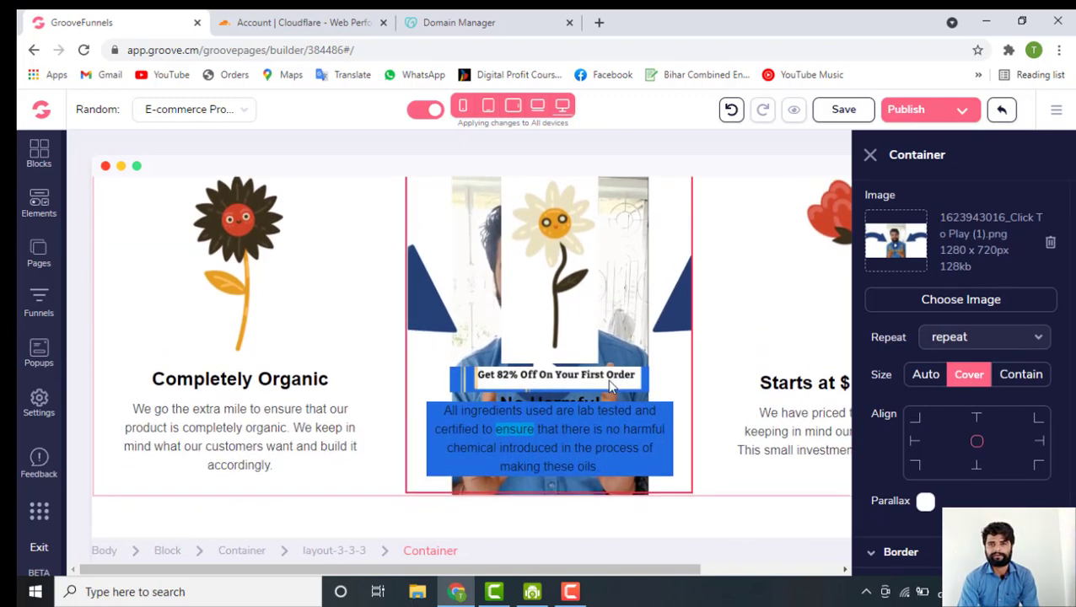
Delete the flower image from the middle column so it no longer covers the background image
{"action": "left_click", "coordinate": [554, 282]}
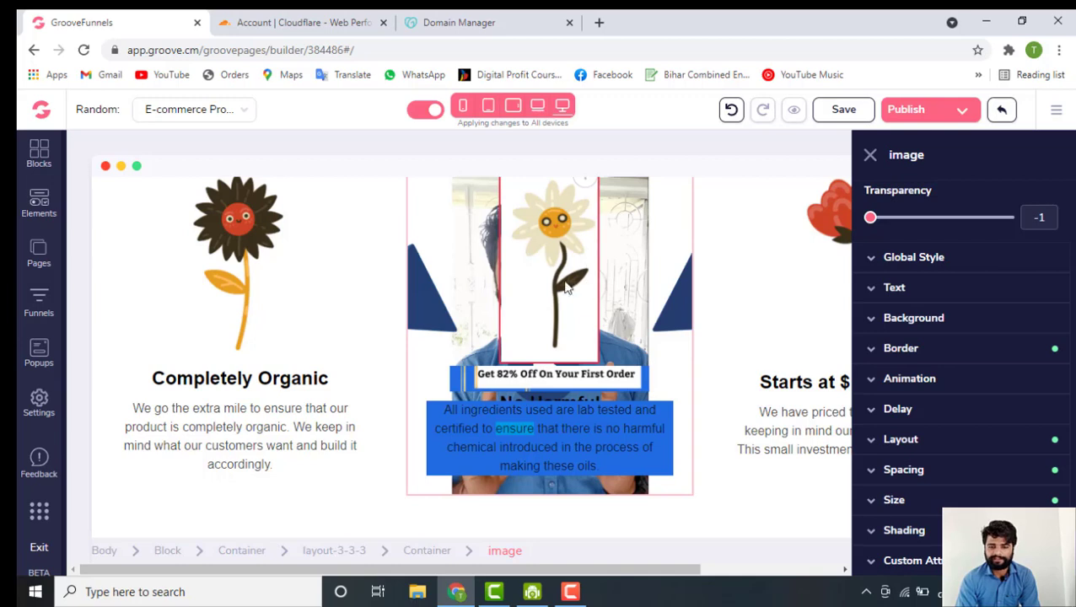
{"action": "scroll", "coordinate": [556, 257], "scroll_direction": "up", "scroll_amount": 1}
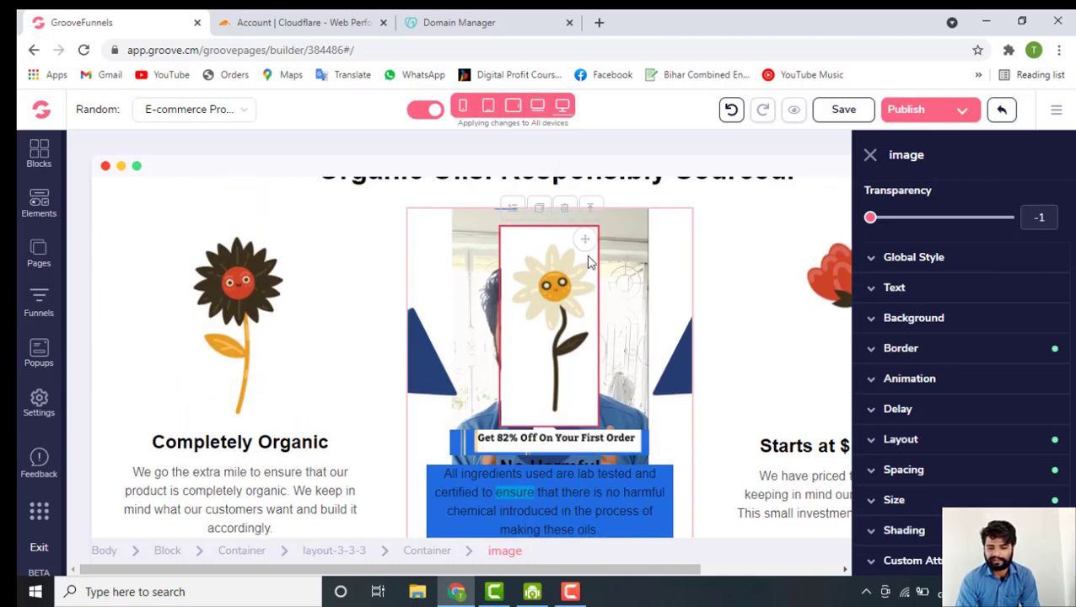
{"action": "left_click", "coordinate": [564, 208]}
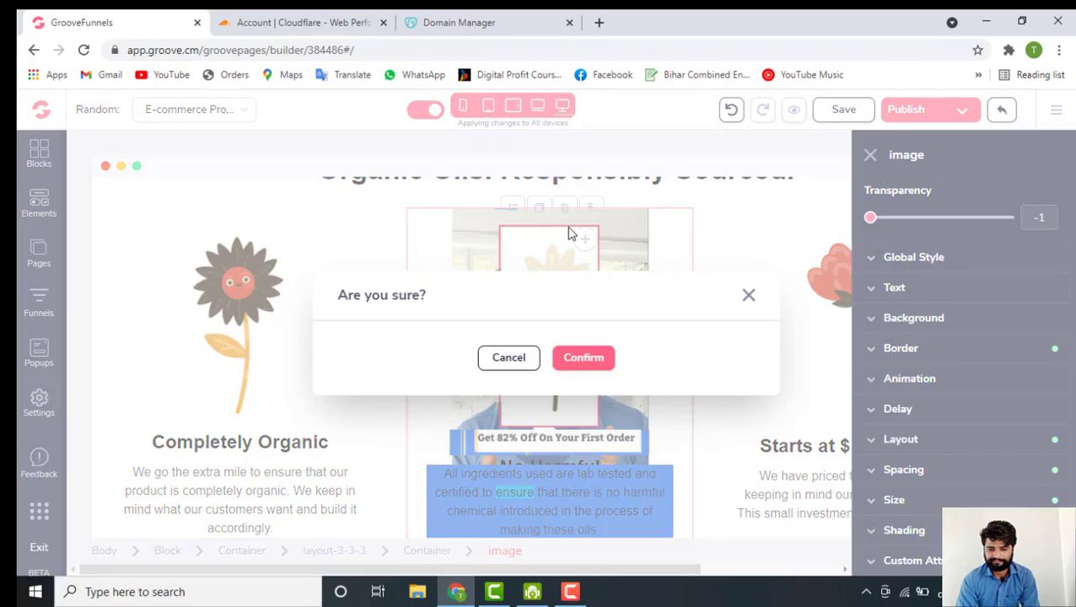
{"action": "left_click", "coordinate": [592, 370]}
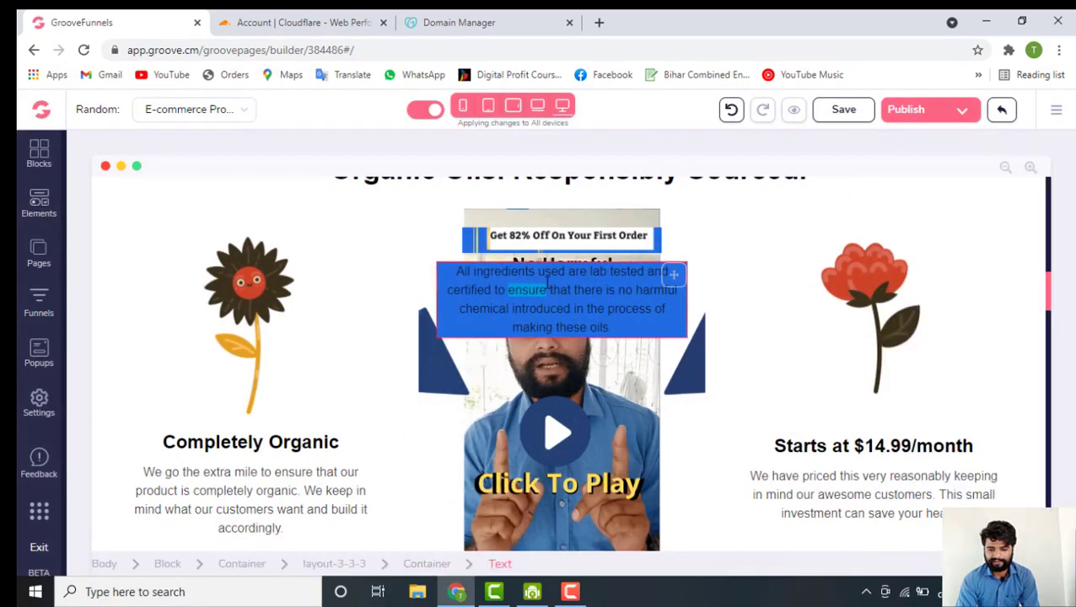
{"action": "scroll", "coordinate": [592, 408], "scroll_direction": "down", "scroll_amount": 1}
{"action": "scroll", "coordinate": [592, 408], "scroll_direction": "up", "scroll_amount": 1}
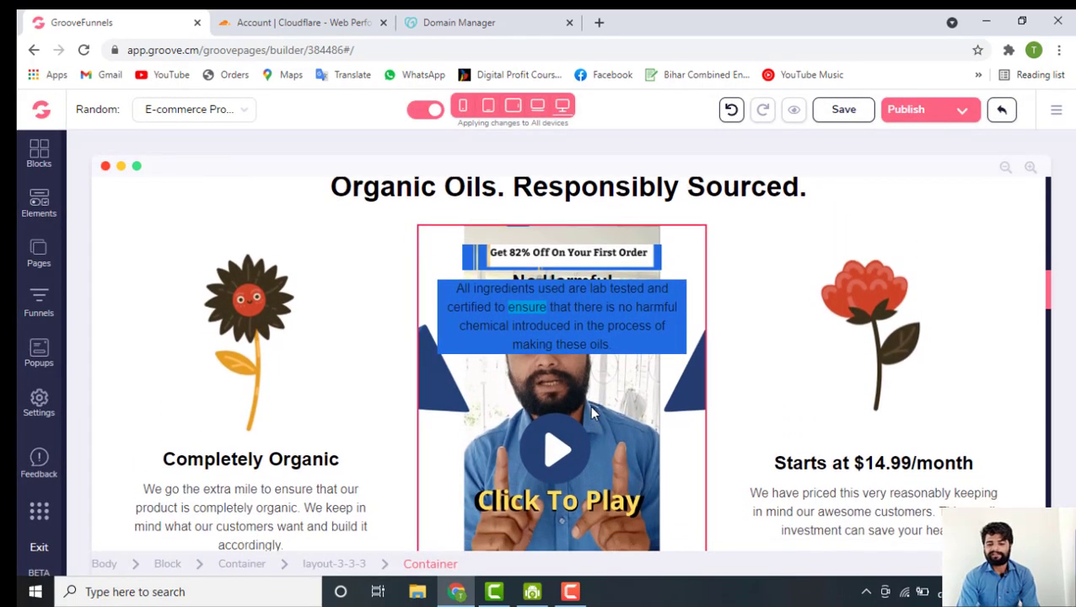
{"action": "scroll", "coordinate": [592, 408], "scroll_direction": "down", "scroll_amount": 1}
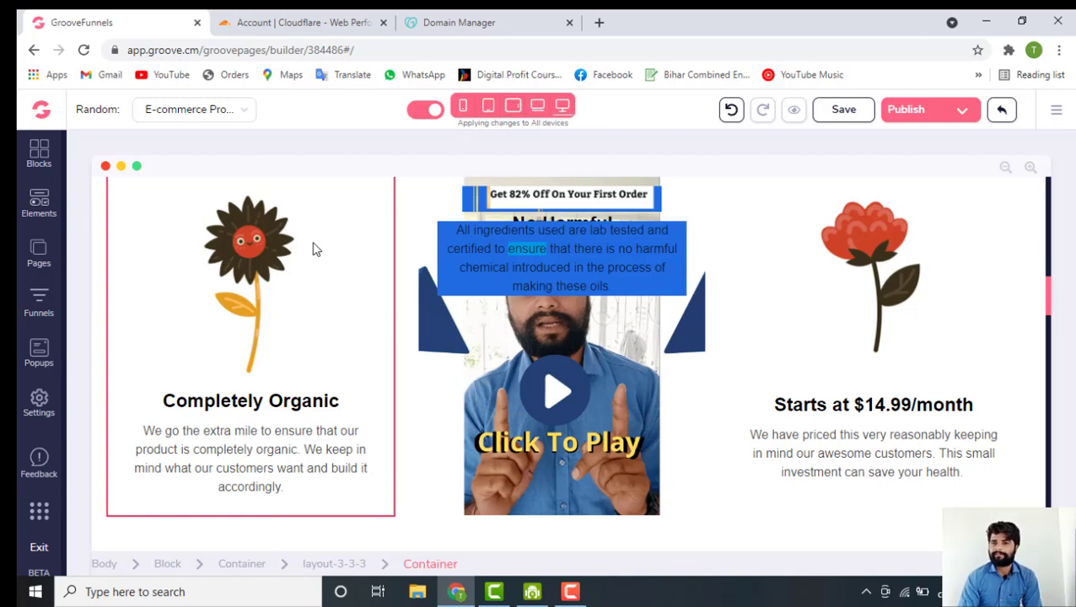
Set the top margin of the "No Harmful Chemicals" heading to 100, then reselect its container
{"action": "scroll", "coordinate": [525, 307], "scroll_direction": "up", "scroll_amount": 2}
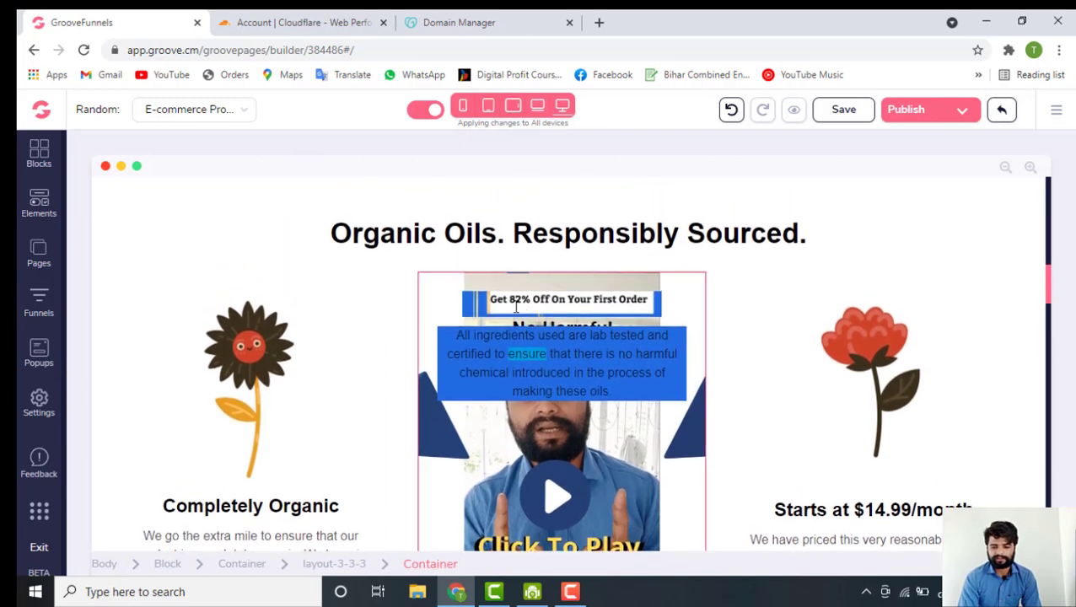
{"action": "left_click", "coordinate": [477, 301]}
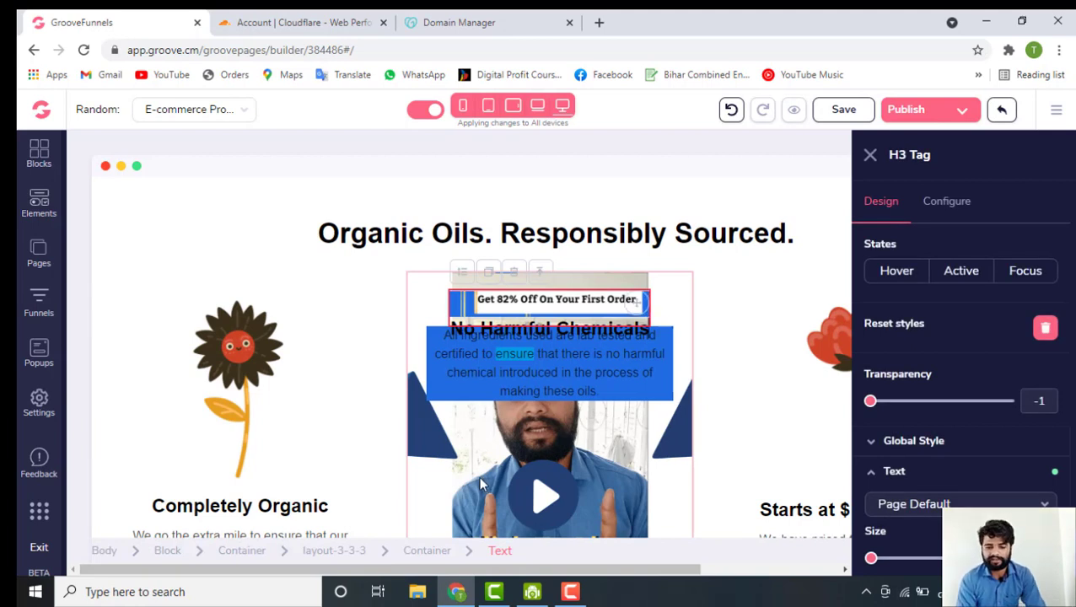
{"action": "left_click", "coordinate": [463, 270]}
{"action": "left_click", "coordinate": [556, 348]}
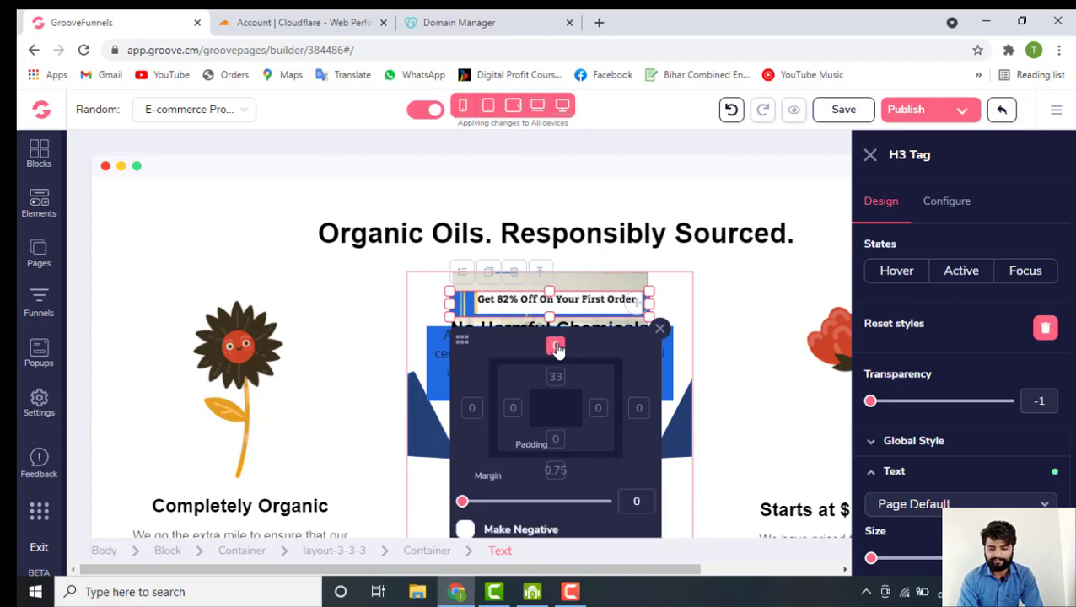
{"action": "left_click_drag", "start_coordinate": [463, 503], "coordinate": [664, 546]}
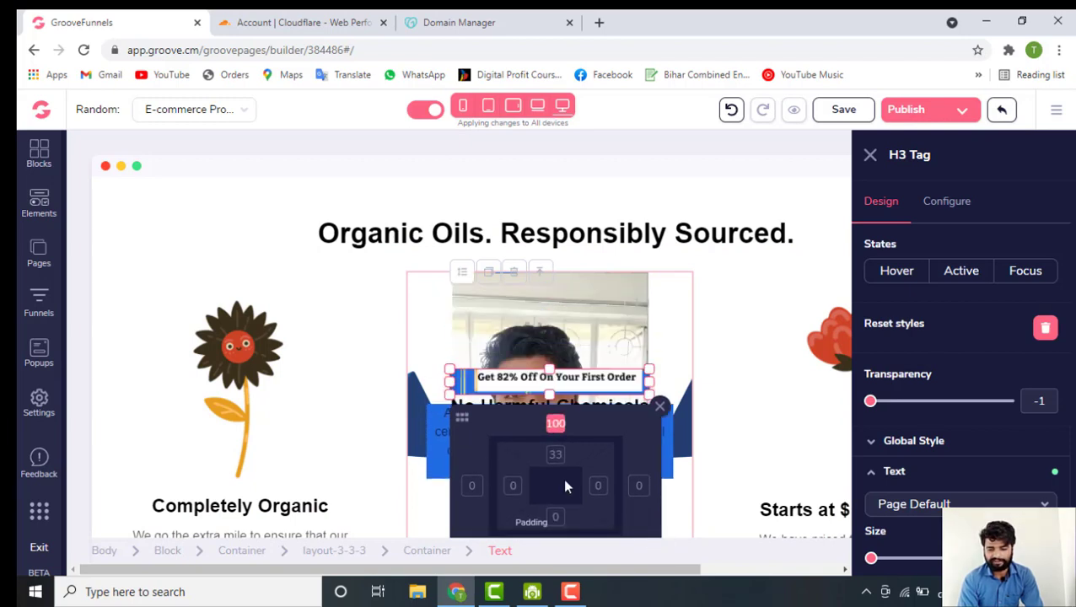
{"action": "left_click", "coordinate": [417, 320]}
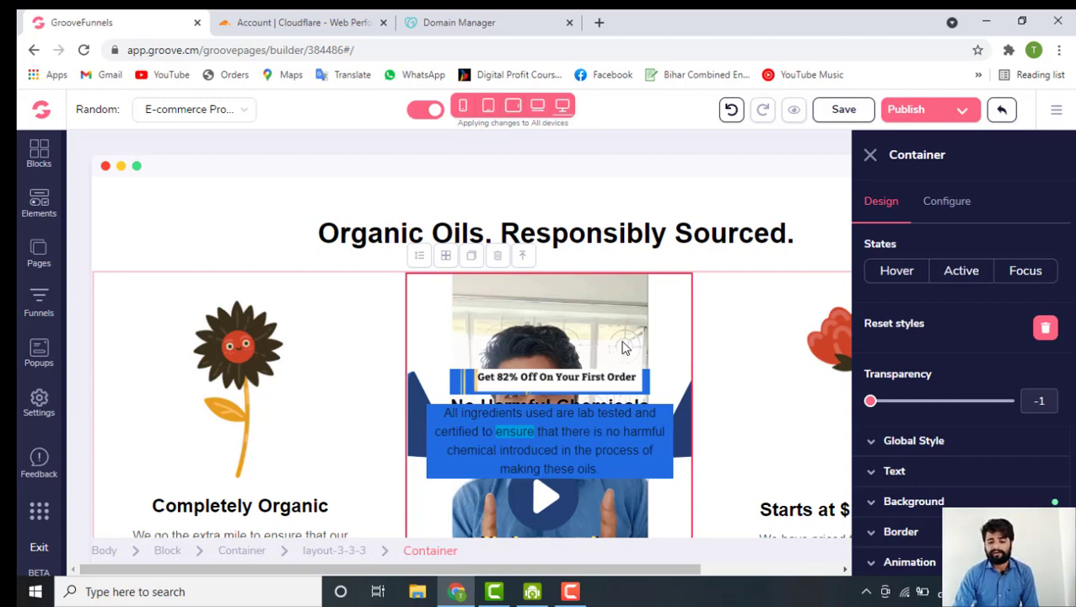
{"action": "scroll", "coordinate": [624, 345], "scroll_direction": "down", "scroll_amount": 1}
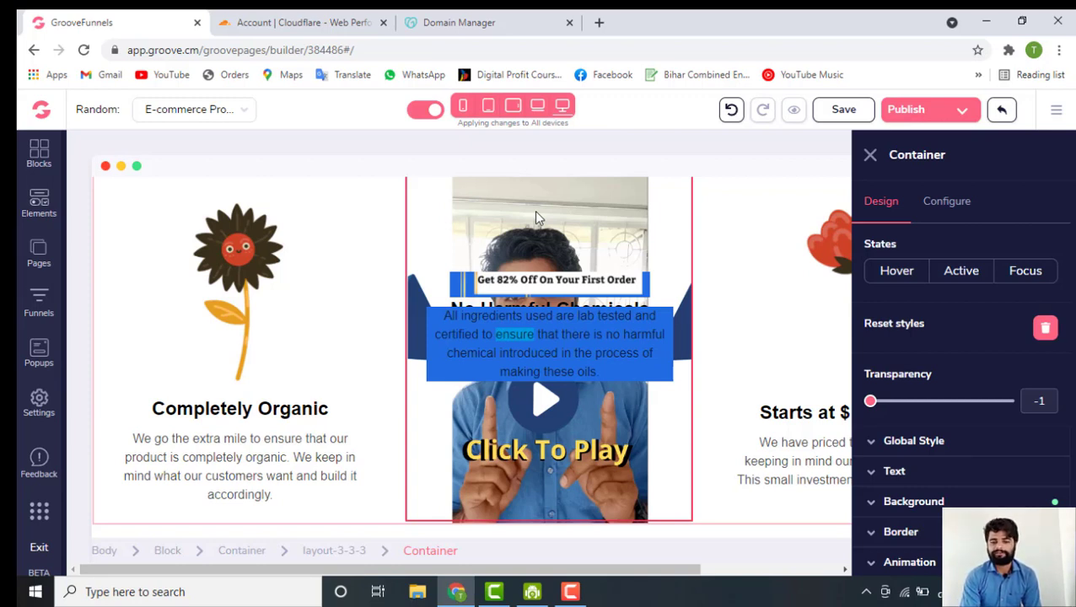
{"action": "scroll", "coordinate": [536, 212], "scroll_direction": "down", "scroll_amount": 1}
{"action": "scroll", "coordinate": [536, 212], "scroll_direction": "up", "scroll_amount": 1}
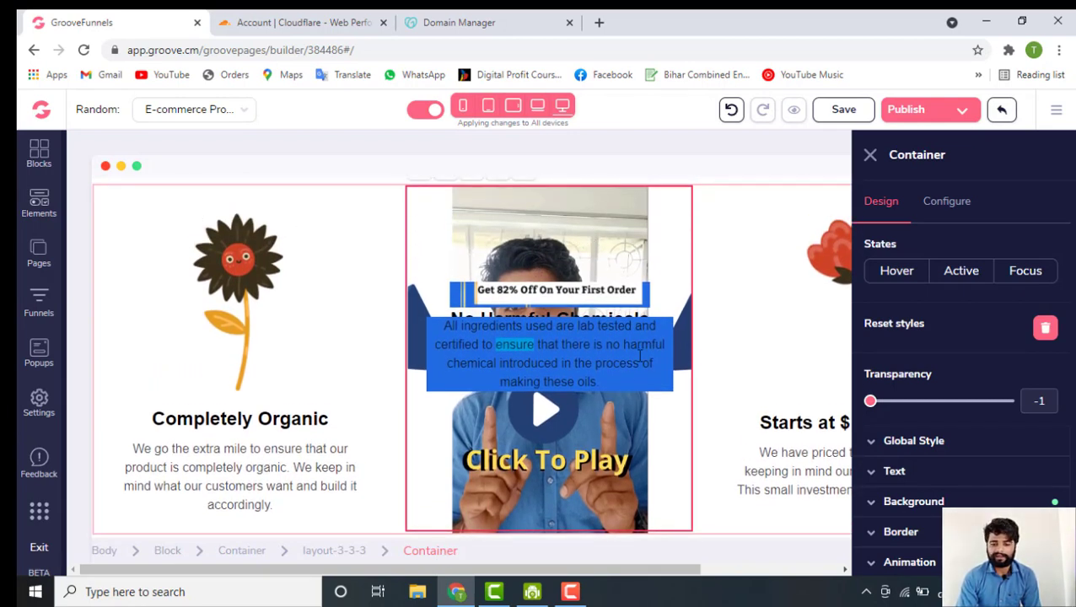
{"action": "scroll", "coordinate": [514, 205], "scroll_direction": "up", "scroll_amount": 1}
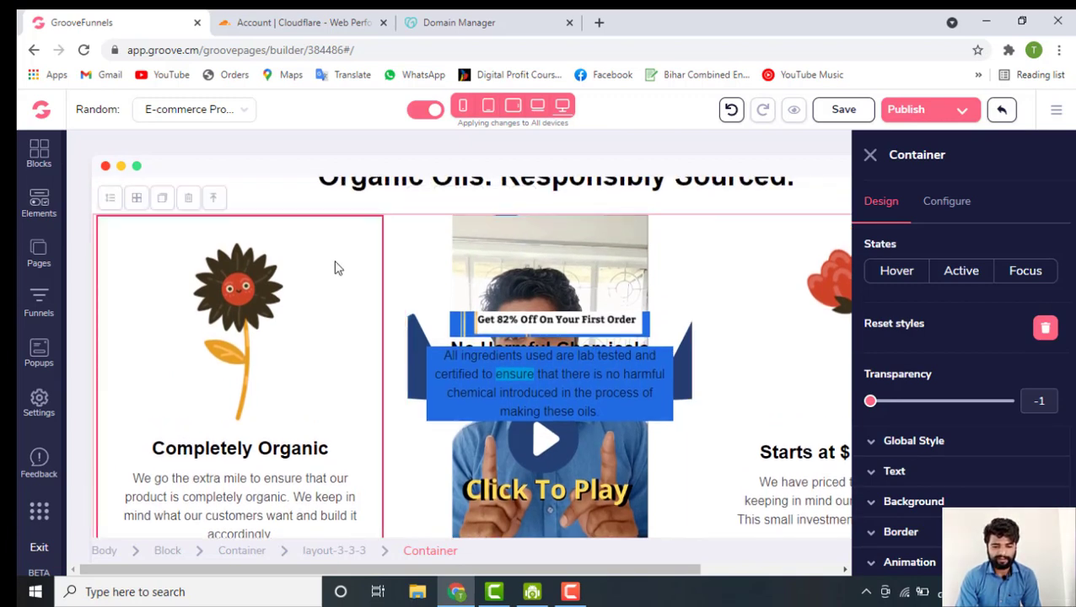
{"action": "scroll", "coordinate": [463, 433], "scroll_direction": "down", "scroll_amount": 1}
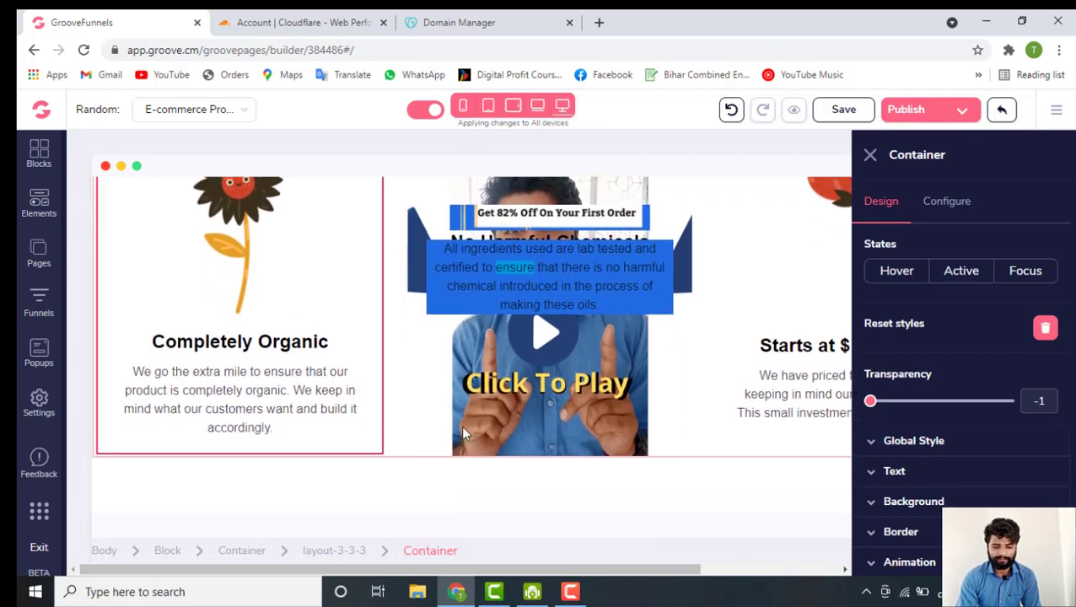
Set the background color of the three-column layout-3-3-3 section to dark crimson, #A02248
{"action": "left_click", "coordinate": [333, 550]}
{"action": "scroll", "coordinate": [511, 328], "scroll_direction": "up", "scroll_amount": 2}
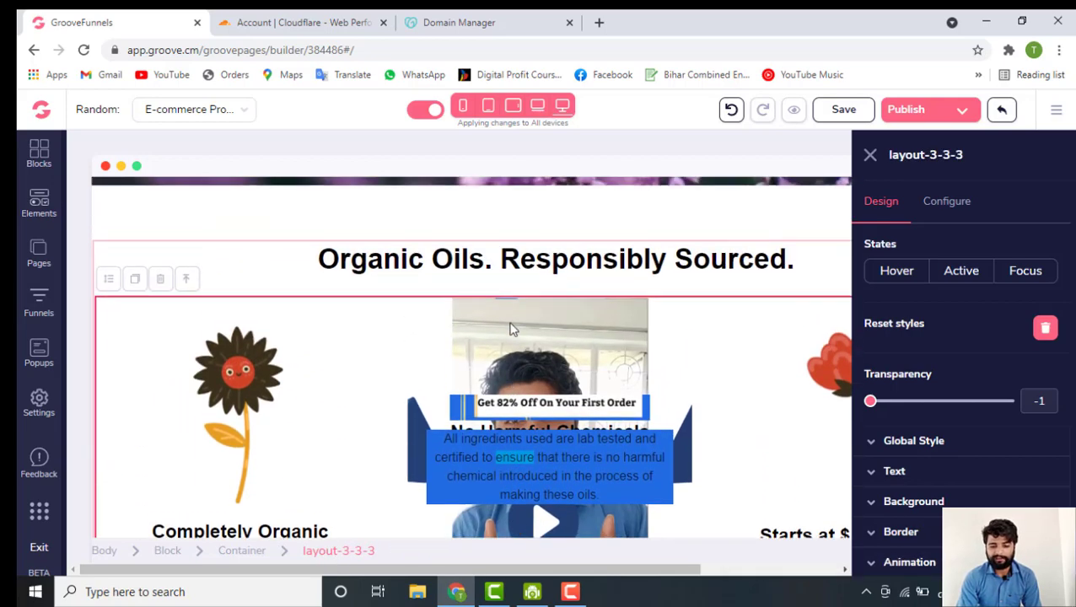
{"action": "scroll", "coordinate": [697, 334], "scroll_direction": "down", "scroll_amount": 1}
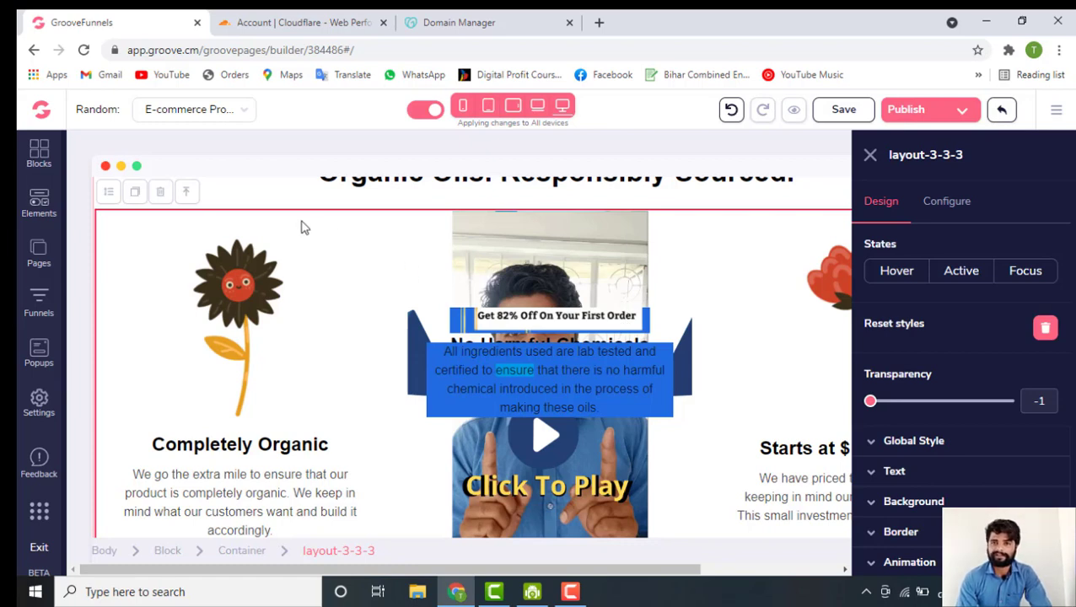
{"action": "scroll", "coordinate": [969, 396], "scroll_direction": "down", "scroll_amount": 2}
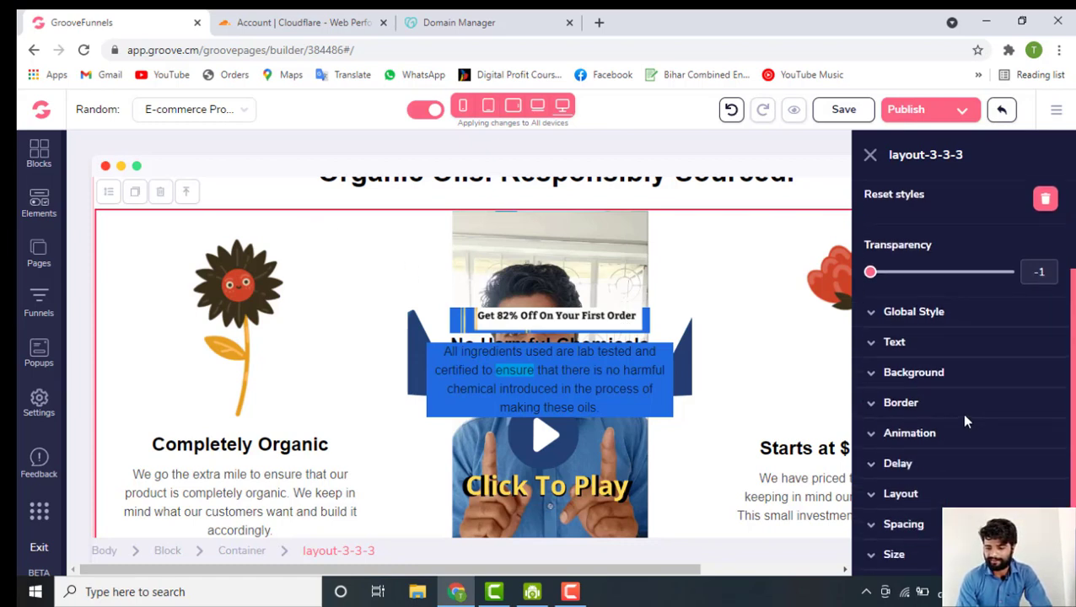
{"action": "left_click", "coordinate": [941, 368]}
{"action": "scroll", "coordinate": [961, 455], "scroll_direction": "down", "scroll_amount": 1}
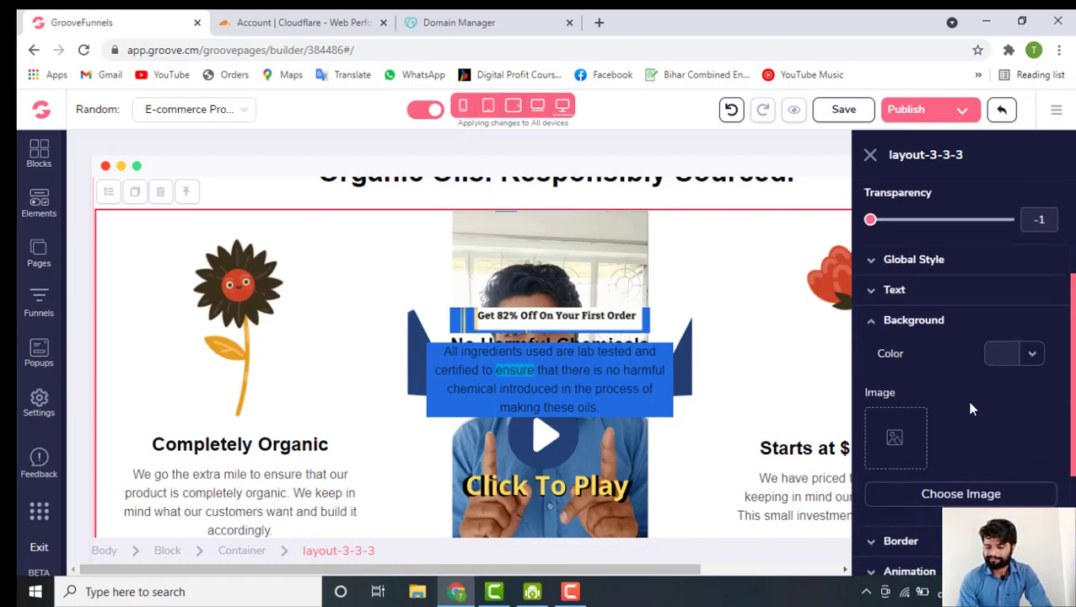
{"action": "left_click", "coordinate": [1000, 354]}
{"action": "mouse_move", "coordinate": [937, 443]}
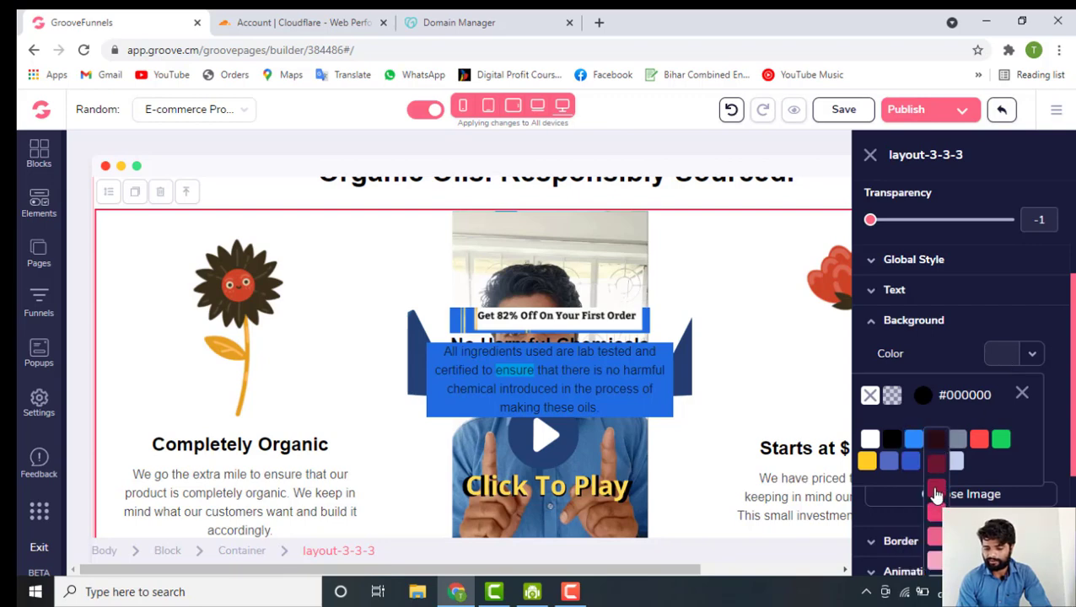
{"action": "left_click", "coordinate": [936, 490]}
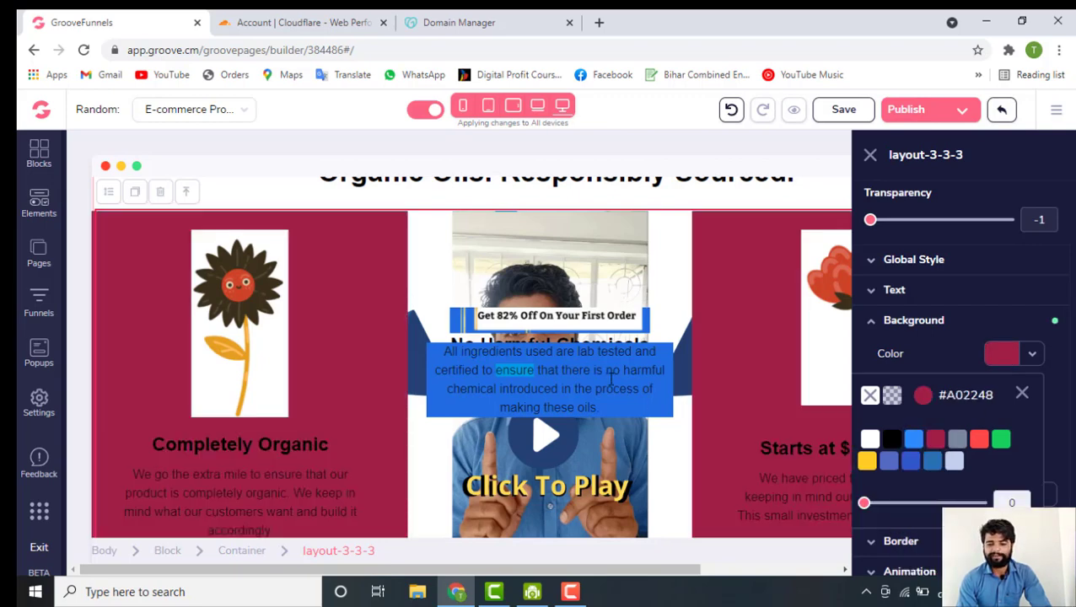
{"action": "scroll", "coordinate": [609, 377], "scroll_direction": "down", "scroll_amount": 2}
{"action": "scroll", "coordinate": [610, 377], "scroll_direction": "up", "scroll_amount": 3}
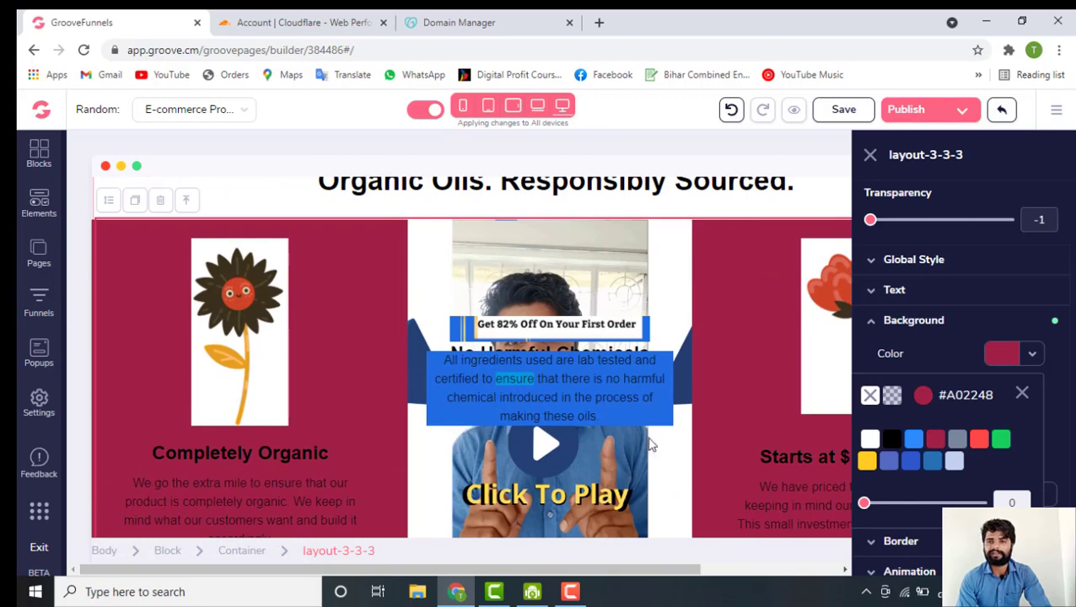
Remove the background image from the container holding the "No Harmful Chemicals" column
{"action": "scroll", "coordinate": [491, 392], "scroll_direction": "down", "scroll_amount": 1}
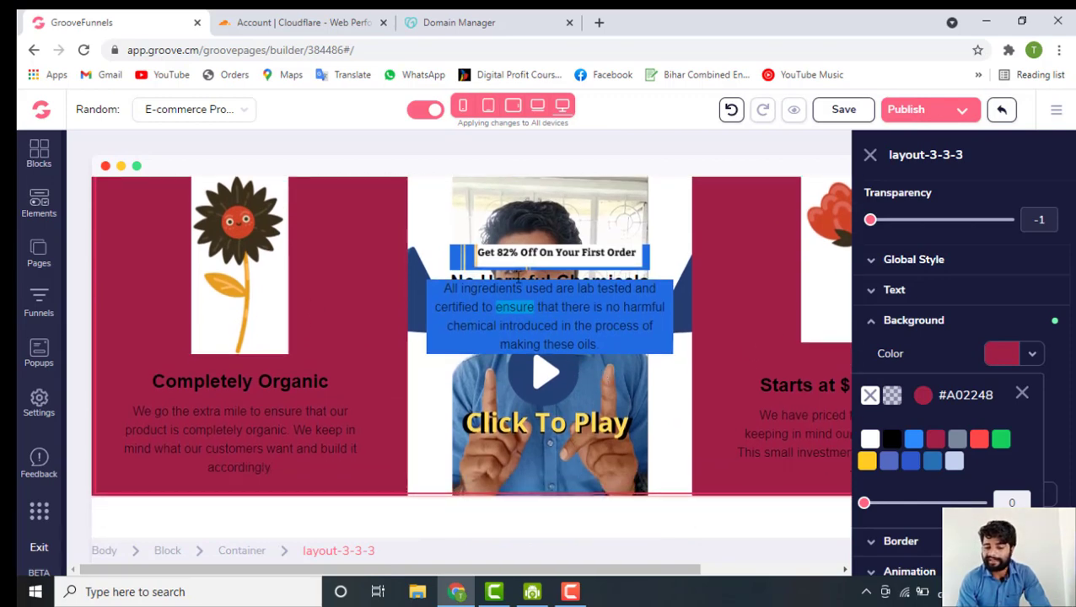
{"action": "scroll", "coordinate": [519, 276], "scroll_direction": "up", "scroll_amount": 1}
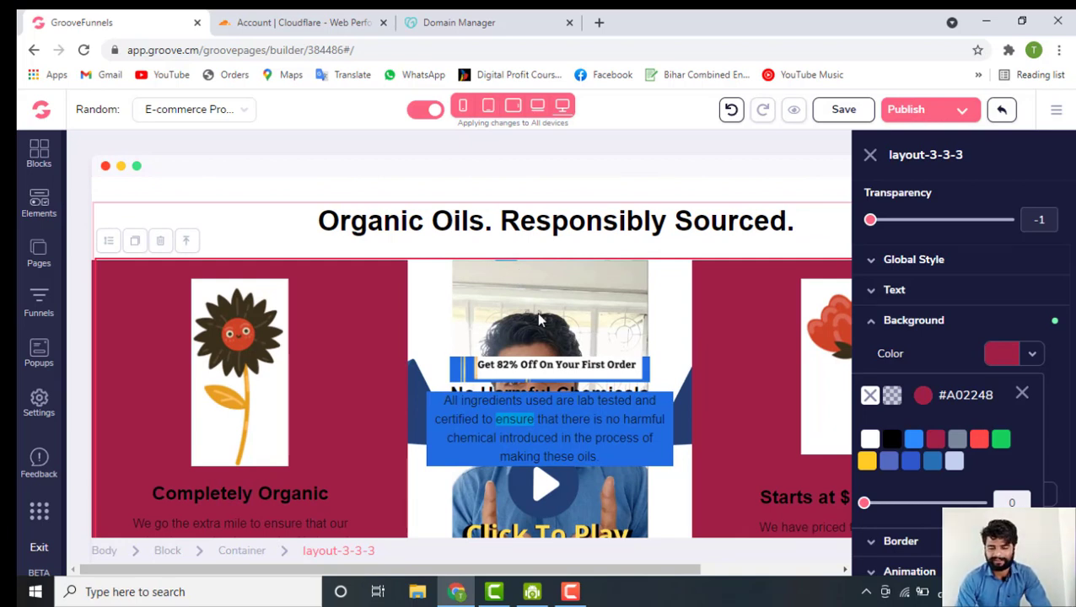
{"action": "scroll", "coordinate": [540, 318], "scroll_direction": "down", "scroll_amount": 1}
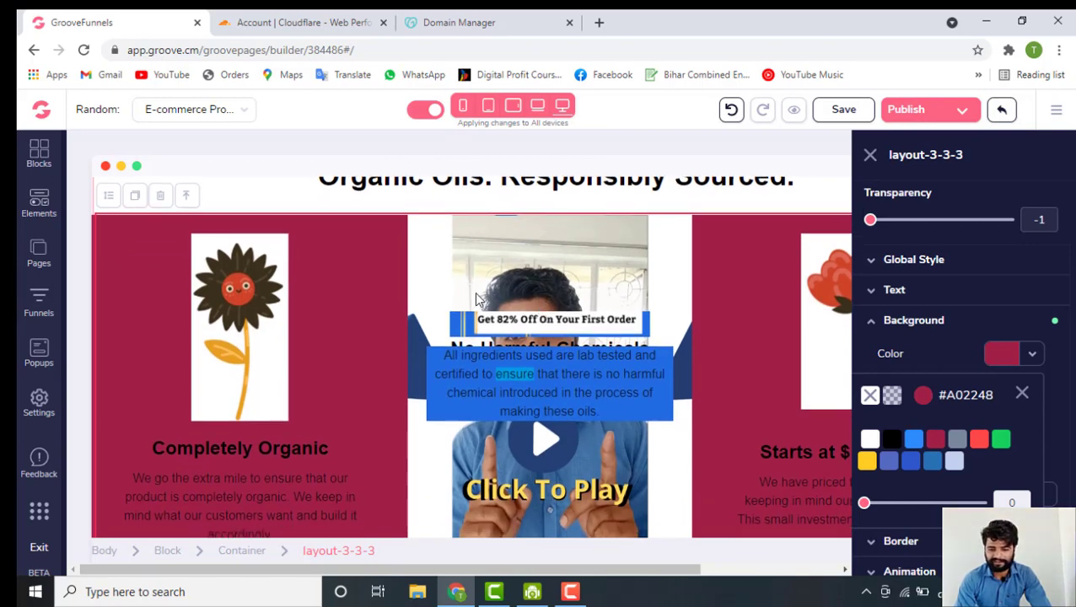
{"action": "left_click", "coordinate": [534, 286]}
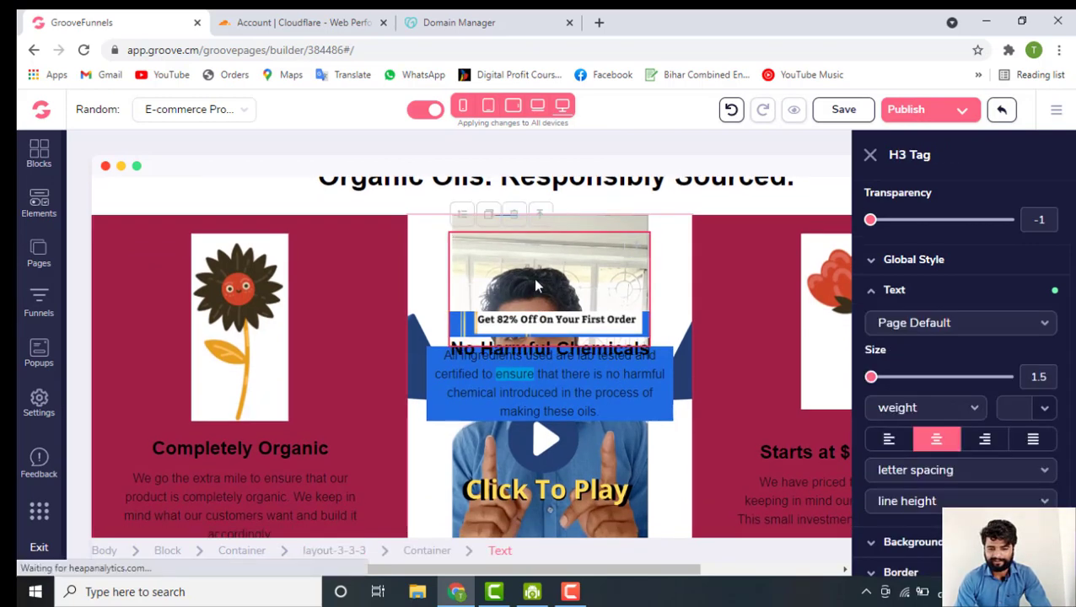
{"action": "left_click", "coordinate": [424, 247]}
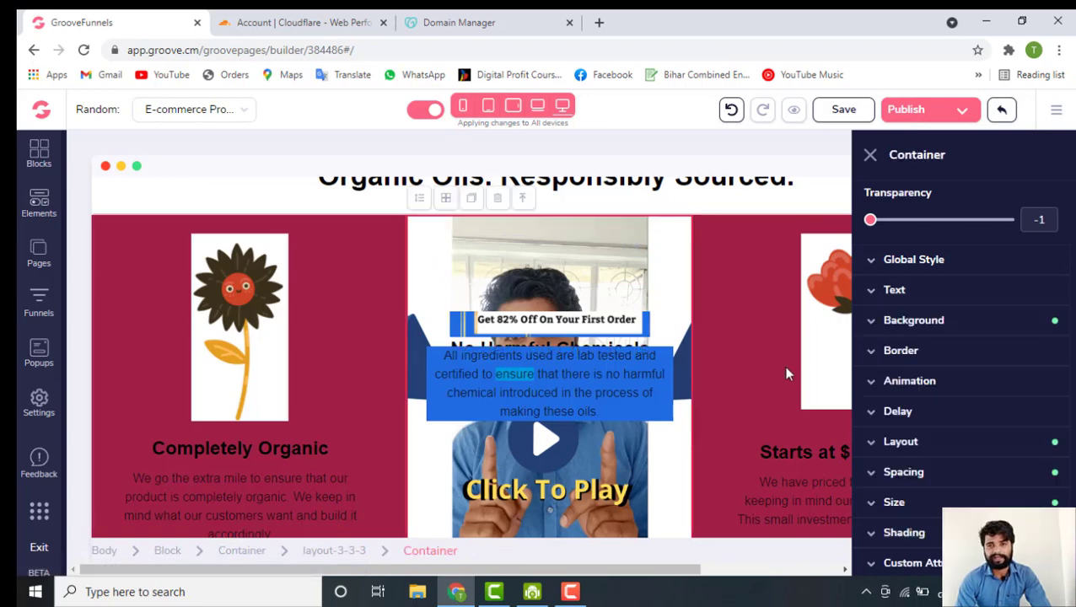
{"action": "scroll", "coordinate": [631, 481], "scroll_direction": "down", "scroll_amount": 1}
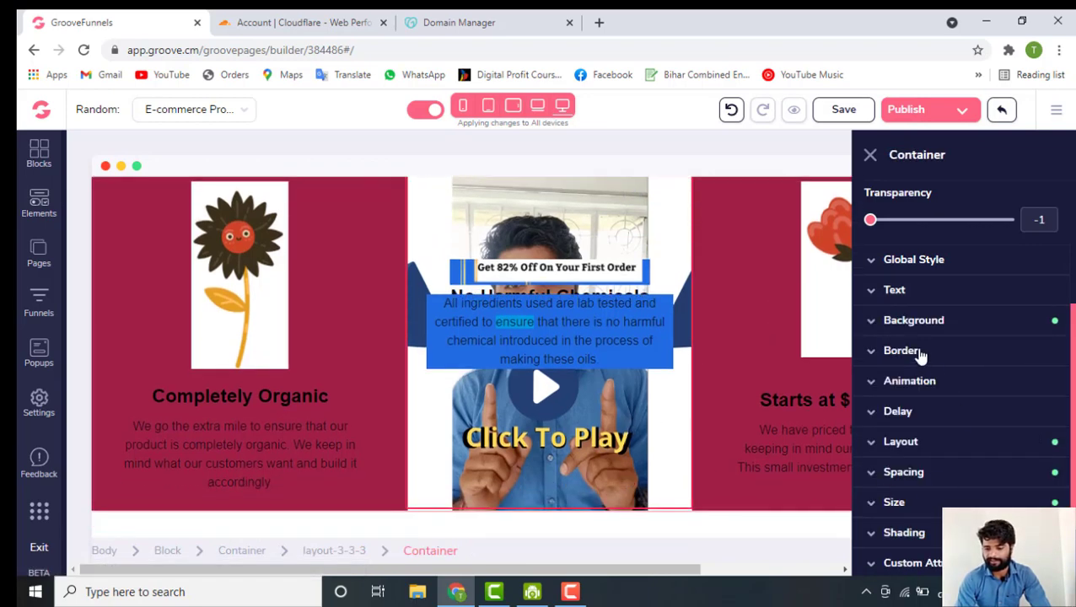
{"action": "left_click", "coordinate": [917, 322]}
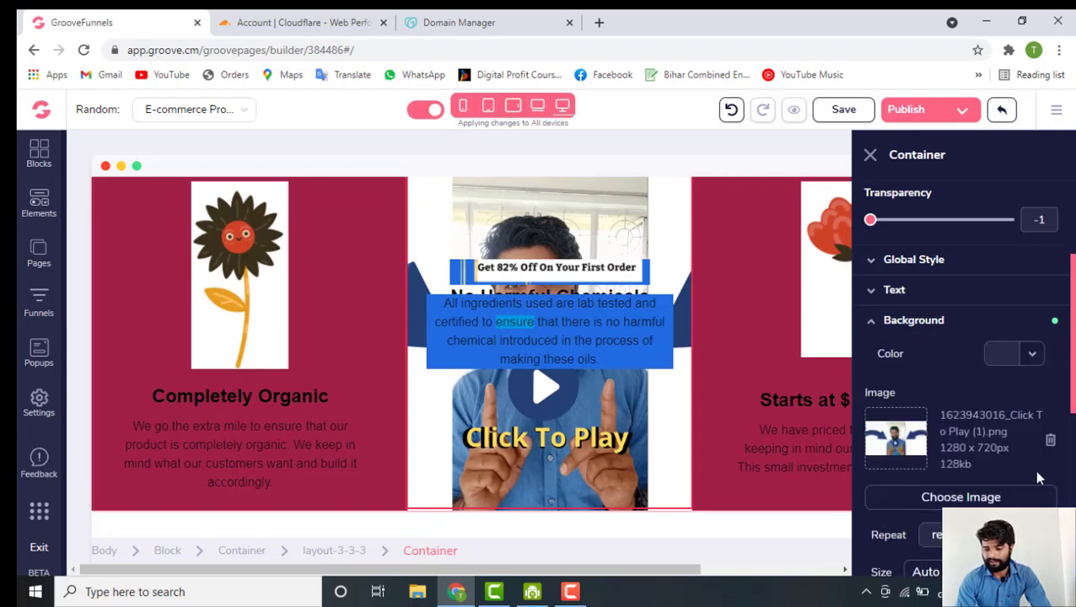
{"action": "left_click", "coordinate": [1052, 441]}
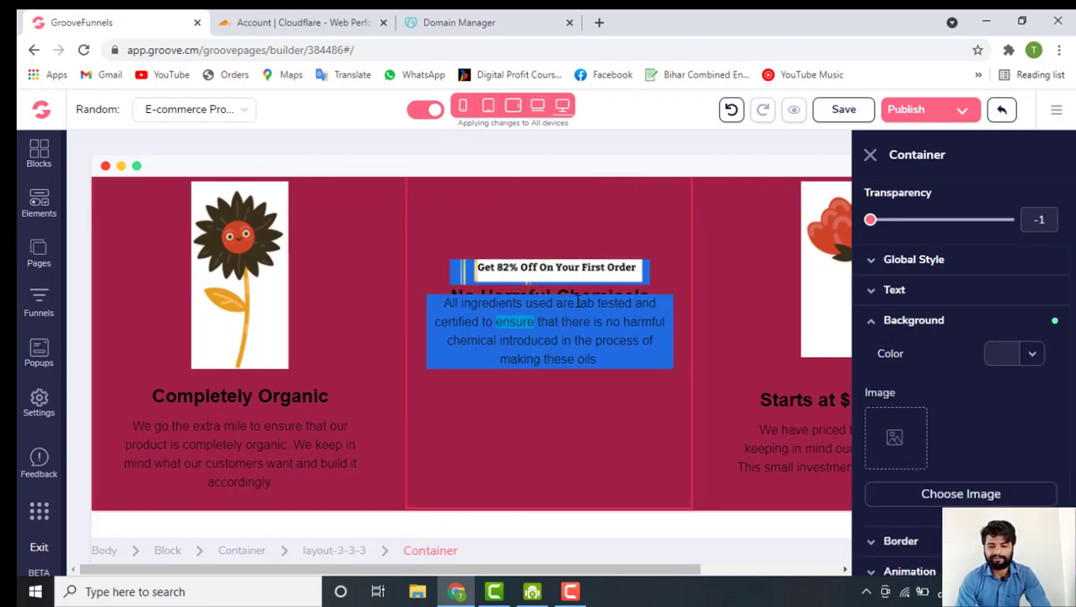
Set the background color of the block containing "Organic Oils. Responsibly Sourced." to blue, #0451AE
{"action": "scroll", "coordinate": [717, 424], "scroll_direction": "down", "scroll_amount": 3}
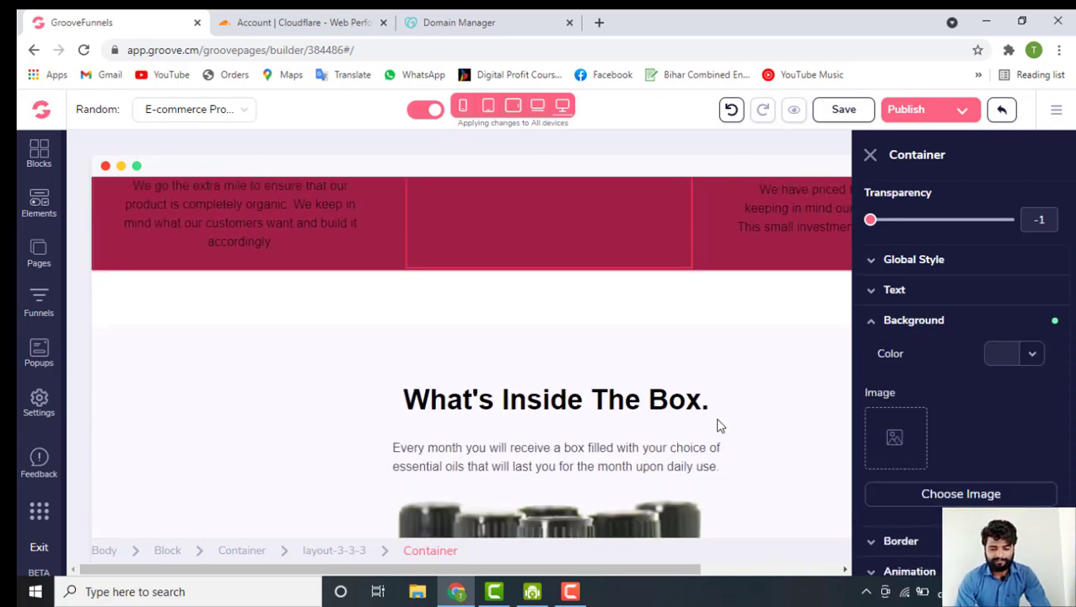
{"action": "left_click", "coordinate": [242, 552]}
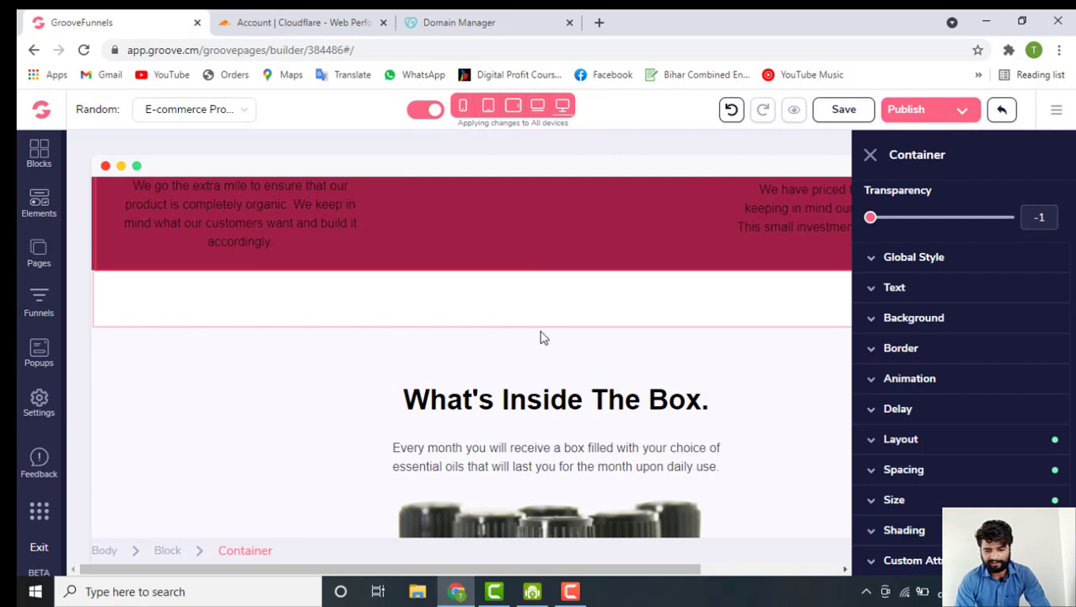
{"action": "left_click", "coordinate": [167, 552]}
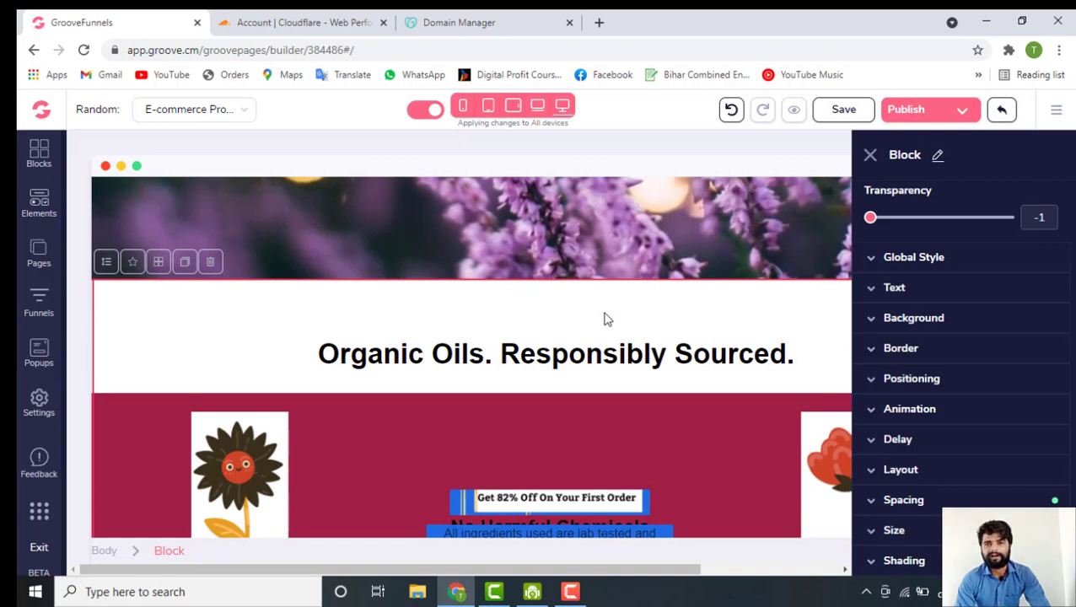
{"action": "left_click", "coordinate": [927, 321]}
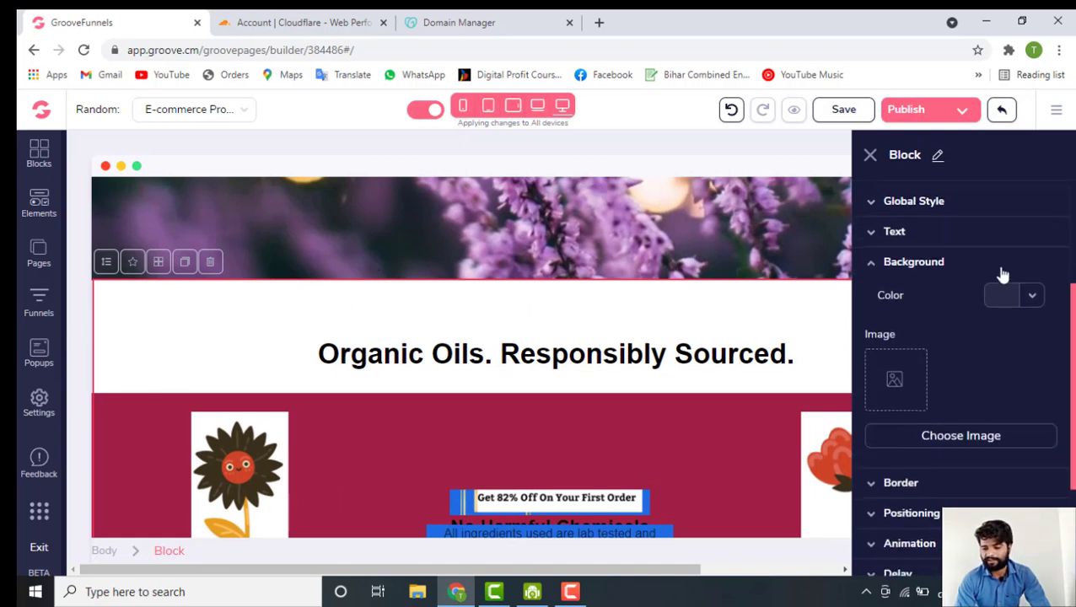
{"action": "left_click", "coordinate": [1002, 297]}
{"action": "mouse_move", "coordinate": [918, 397]}
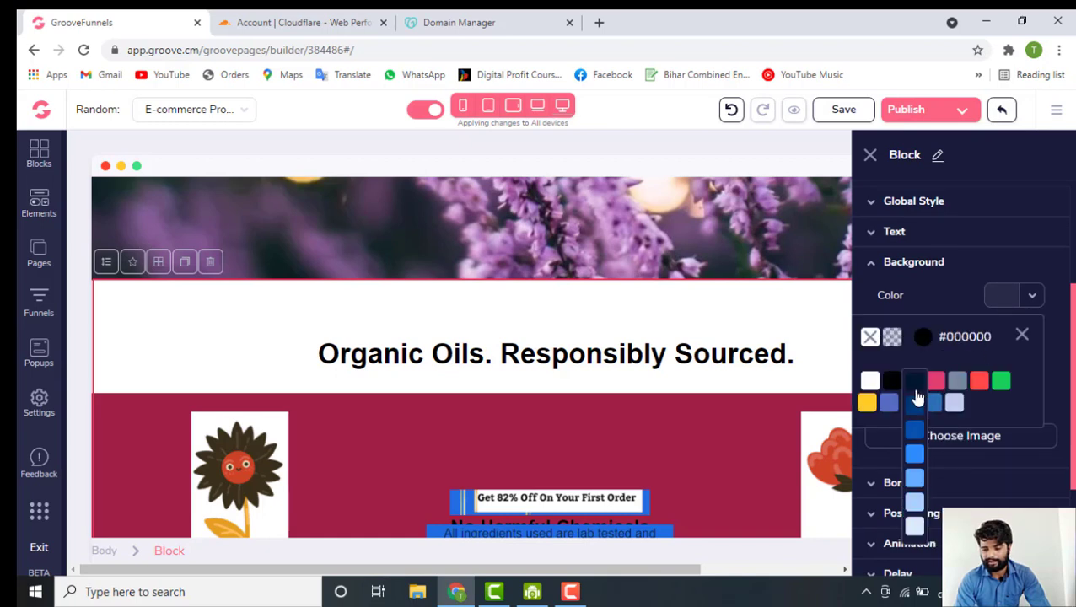
{"action": "left_click", "coordinate": [918, 432]}
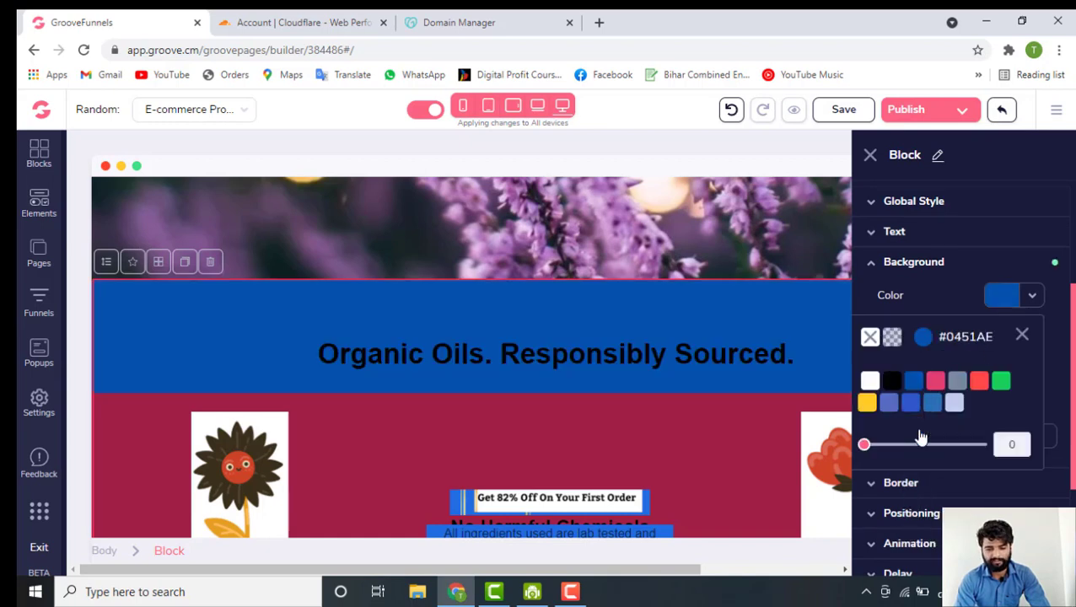
Examine how the blue block background sits around the crimson three-column layout and compares with the sections above
{"action": "scroll", "coordinate": [636, 427], "scroll_direction": "down", "scroll_amount": 5}
{"action": "scroll", "coordinate": [639, 435], "scroll_direction": "up", "scroll_amount": 4}
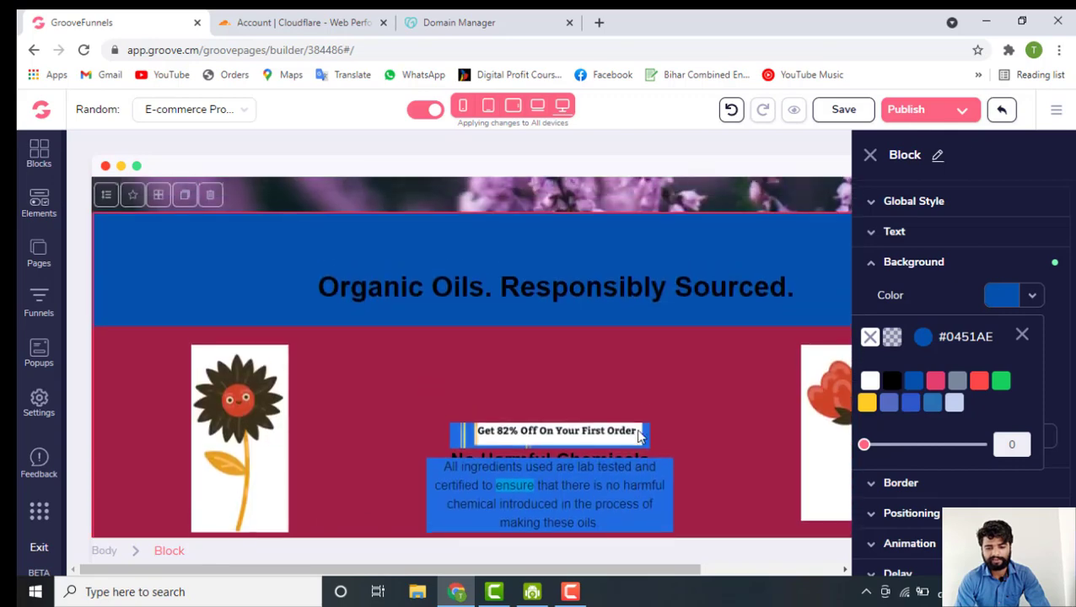
{"action": "scroll", "coordinate": [638, 434], "scroll_direction": "down", "scroll_amount": 2}
{"action": "scroll", "coordinate": [638, 437], "scroll_direction": "up", "scroll_amount": 1}
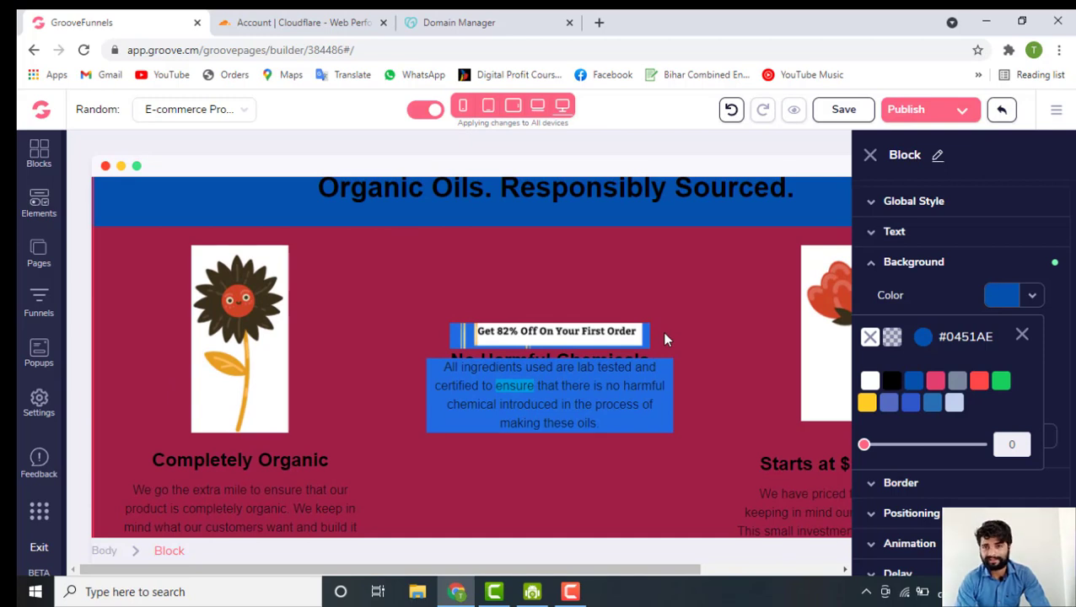
{"action": "scroll", "coordinate": [662, 331], "scroll_direction": "down", "scroll_amount": 1}
{"action": "scroll", "coordinate": [447, 237], "scroll_direction": "up", "scroll_amount": 1}
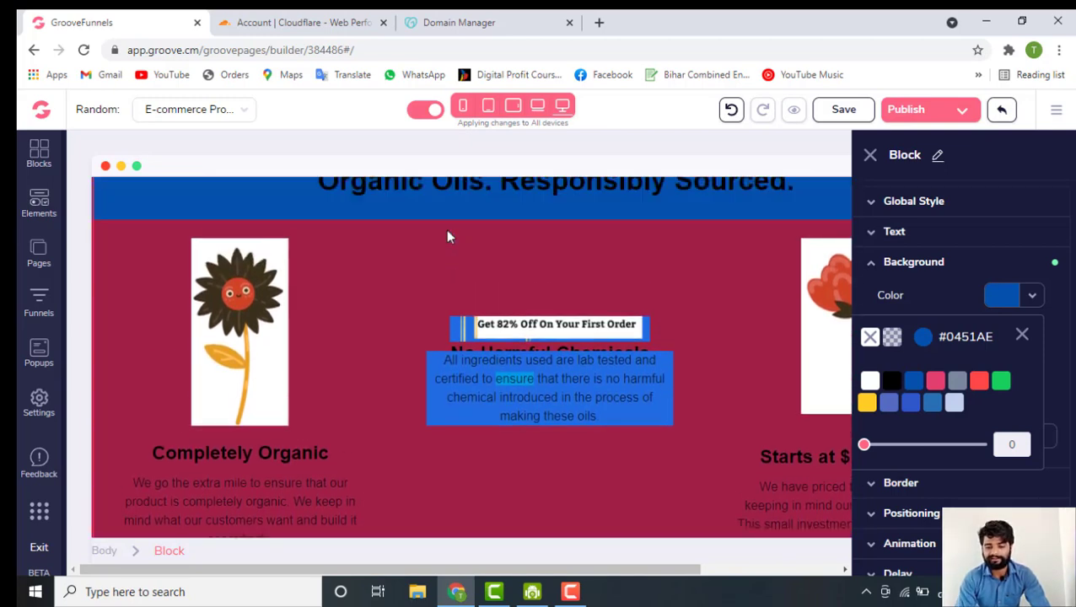
{"action": "scroll", "coordinate": [447, 237], "scroll_direction": "up", "scroll_amount": 1}
{"action": "scroll", "coordinate": [447, 237], "scroll_direction": "down", "scroll_amount": 1}
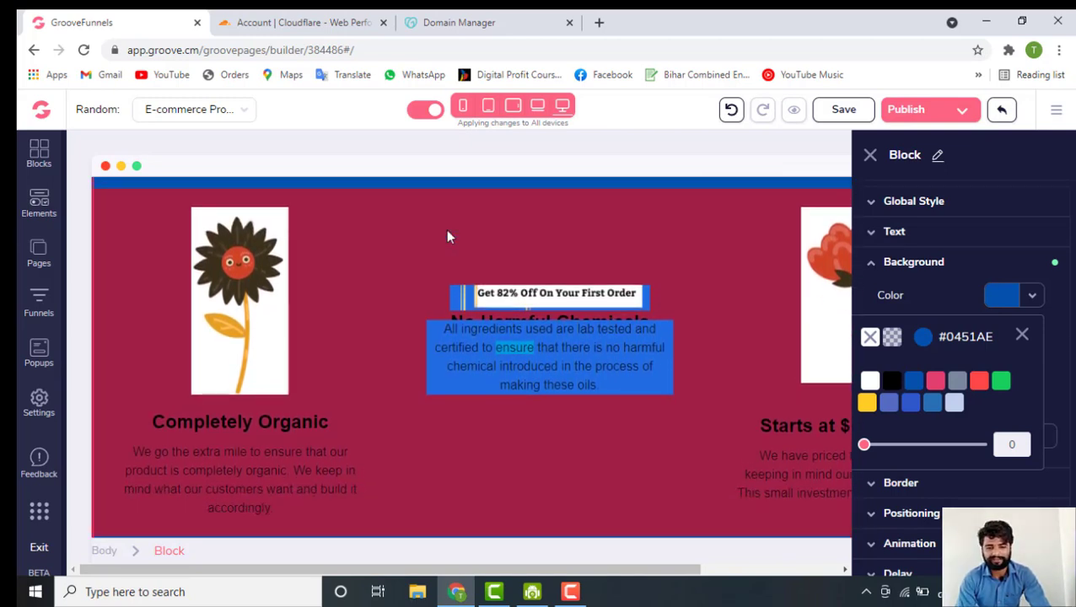
{"action": "scroll", "coordinate": [447, 237], "scroll_direction": "up", "scroll_amount": 3}
{"action": "scroll", "coordinate": [447, 237], "scroll_direction": "up", "scroll_amount": 5}
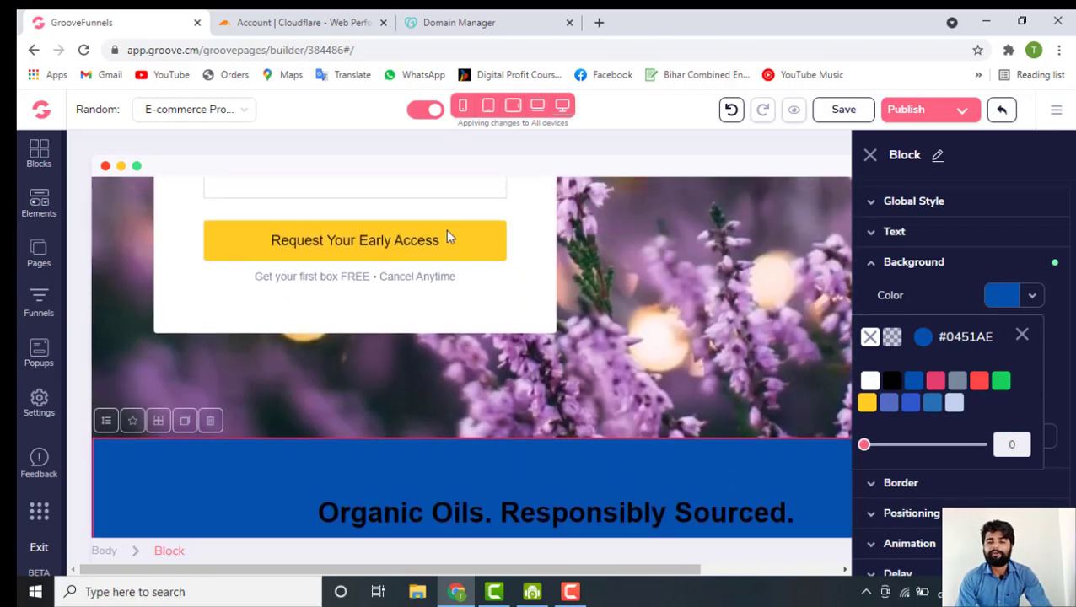
Select the whole block behind the "Essential Oils Delivered Monthly" form and check how far it extends
{"action": "scroll", "coordinate": [450, 237], "scroll_direction": "up", "scroll_amount": 3}
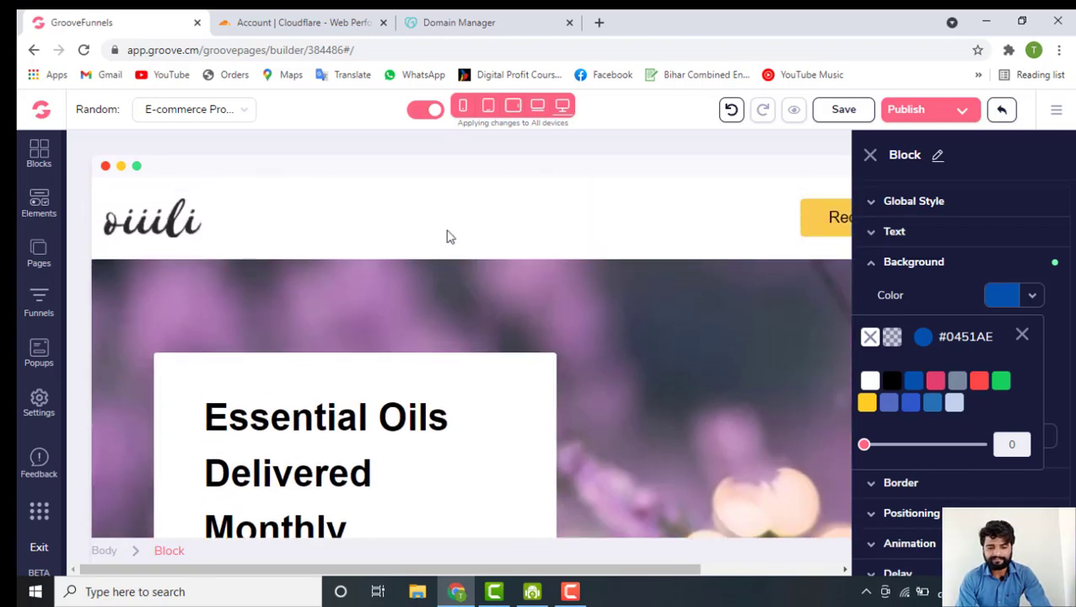
{"action": "scroll", "coordinate": [703, 380], "scroll_direction": "down", "scroll_amount": 2}
{"action": "scroll", "coordinate": [704, 382], "scroll_direction": "right", "scroll_amount": 5}
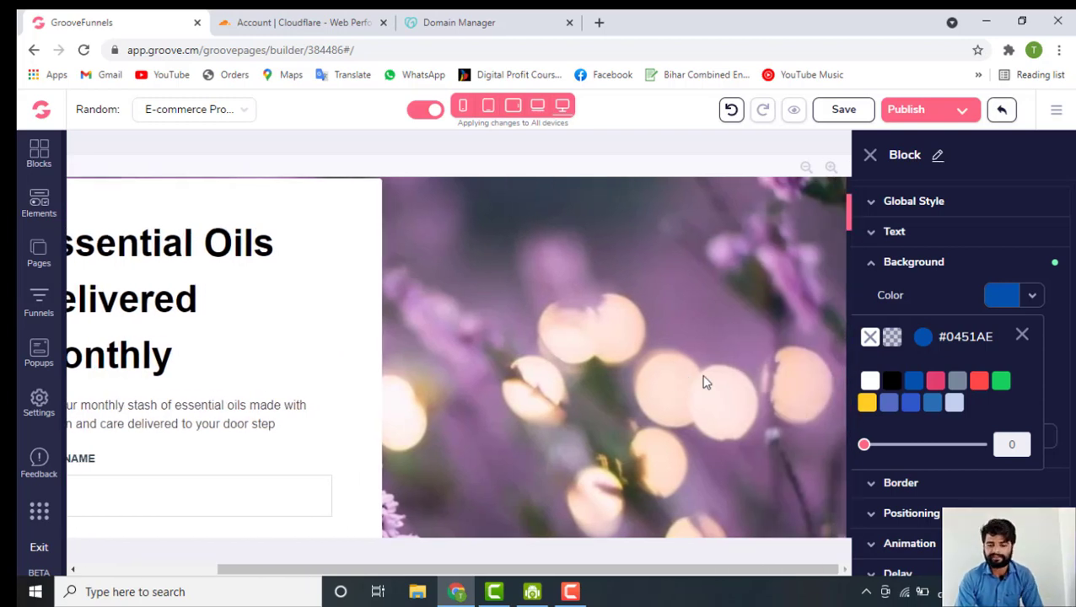
{"action": "scroll", "coordinate": [597, 340], "scroll_direction": "down", "scroll_amount": 2}
{"action": "left_click", "coordinate": [597, 340]}
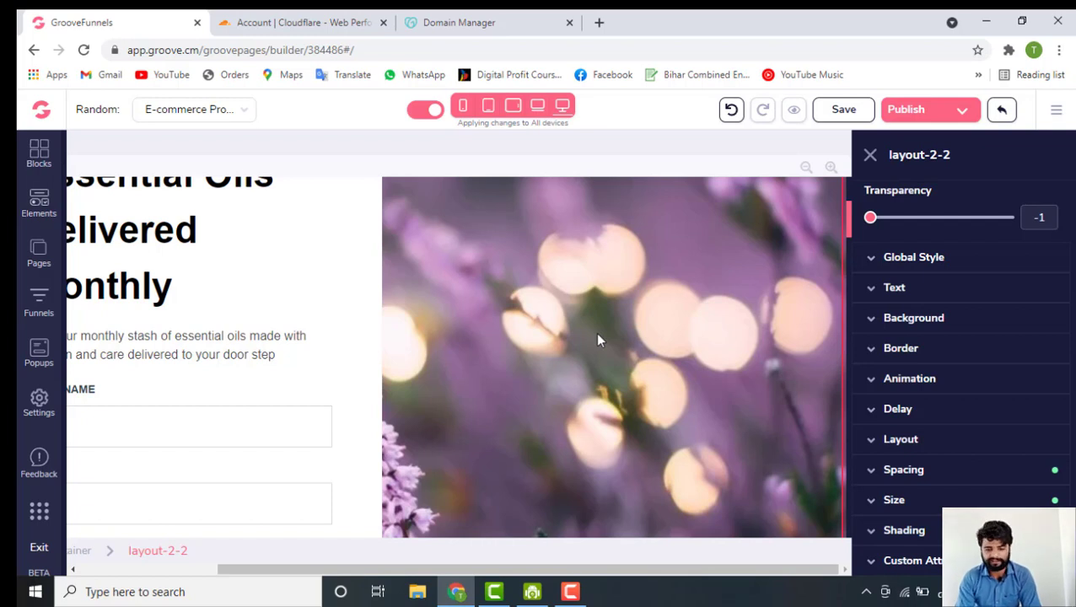
{"action": "scroll", "coordinate": [597, 340], "scroll_direction": "left", "scroll_amount": 6}
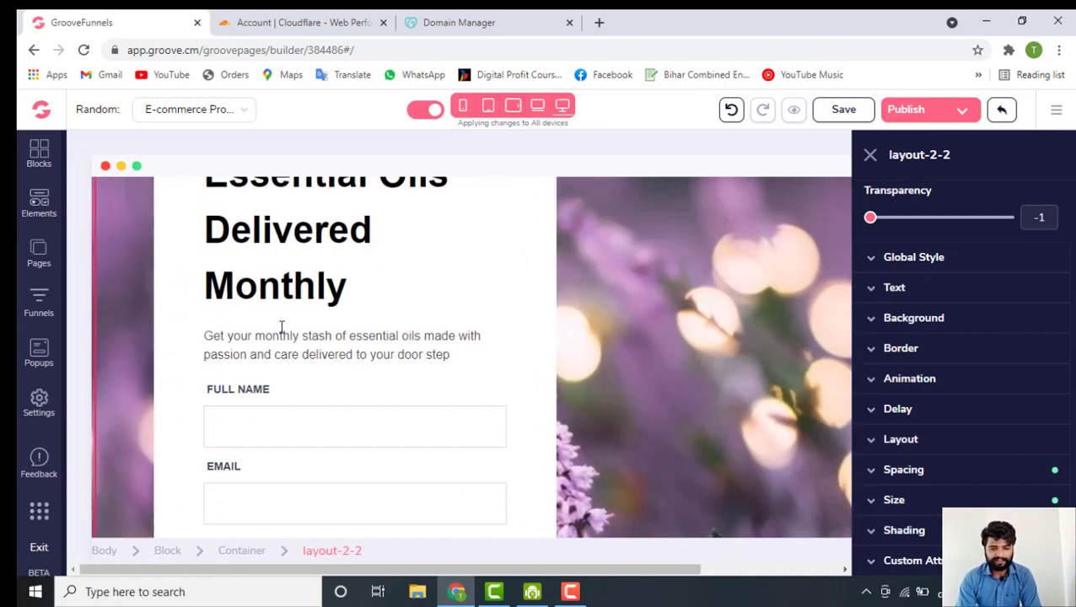
{"action": "scroll", "coordinate": [211, 329], "scroll_direction": "down", "scroll_amount": 2}
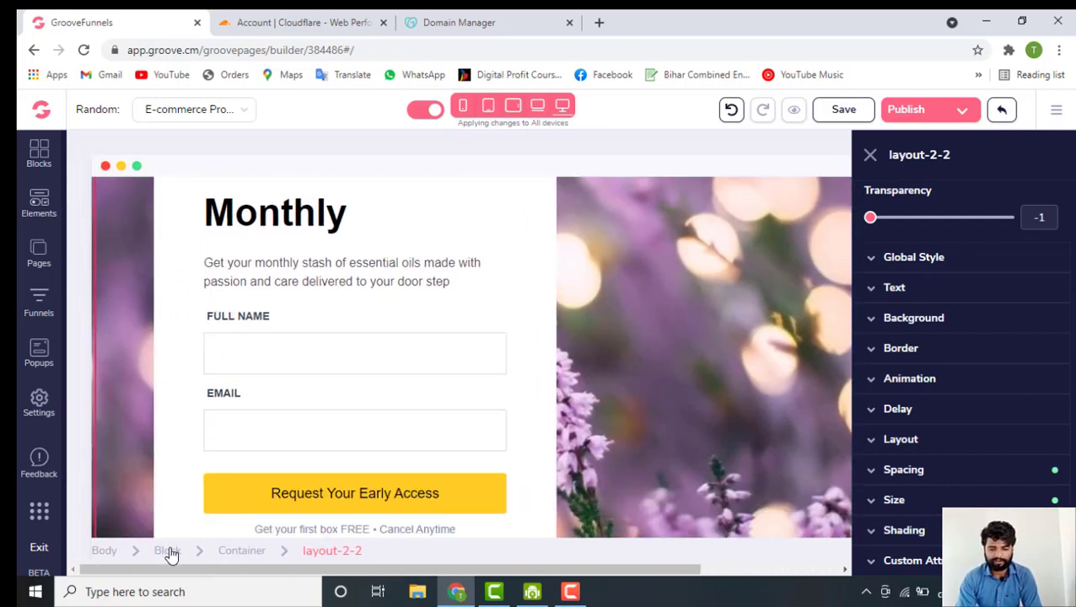
{"action": "left_click", "coordinate": [167, 551]}
{"action": "scroll", "coordinate": [493, 379], "scroll_direction": "down", "scroll_amount": 5}
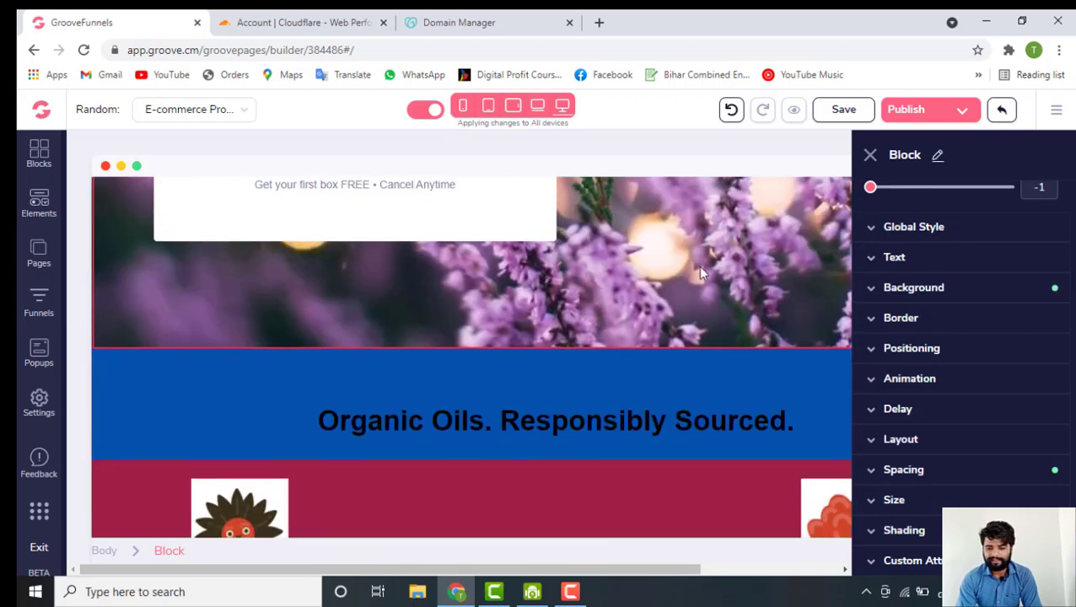
{"action": "scroll", "coordinate": [569, 319], "scroll_direction": "up", "scroll_amount": 5}
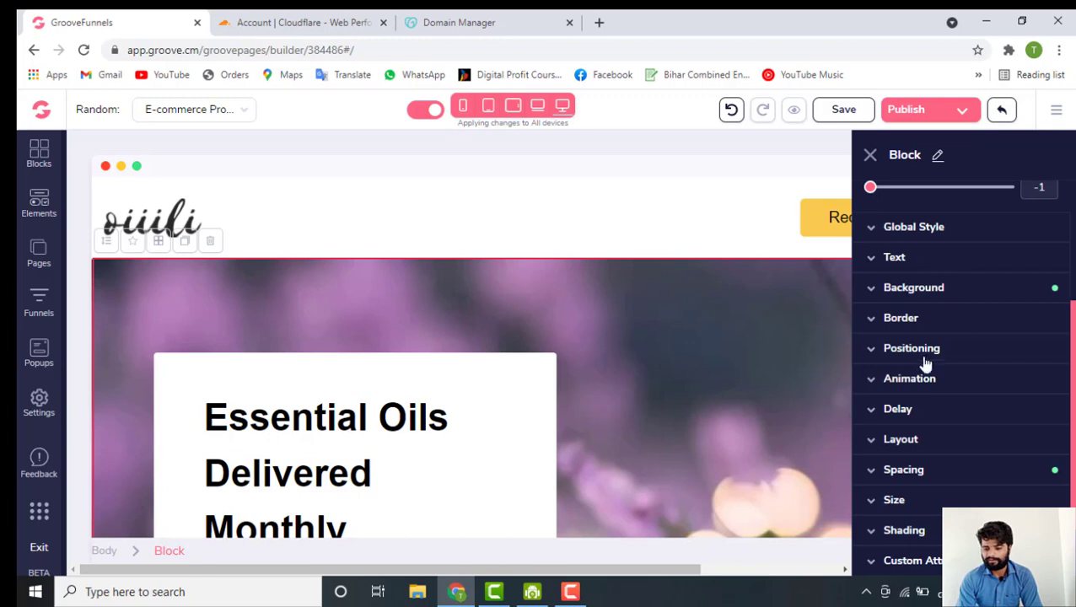
{"action": "left_click", "coordinate": [950, 293]}
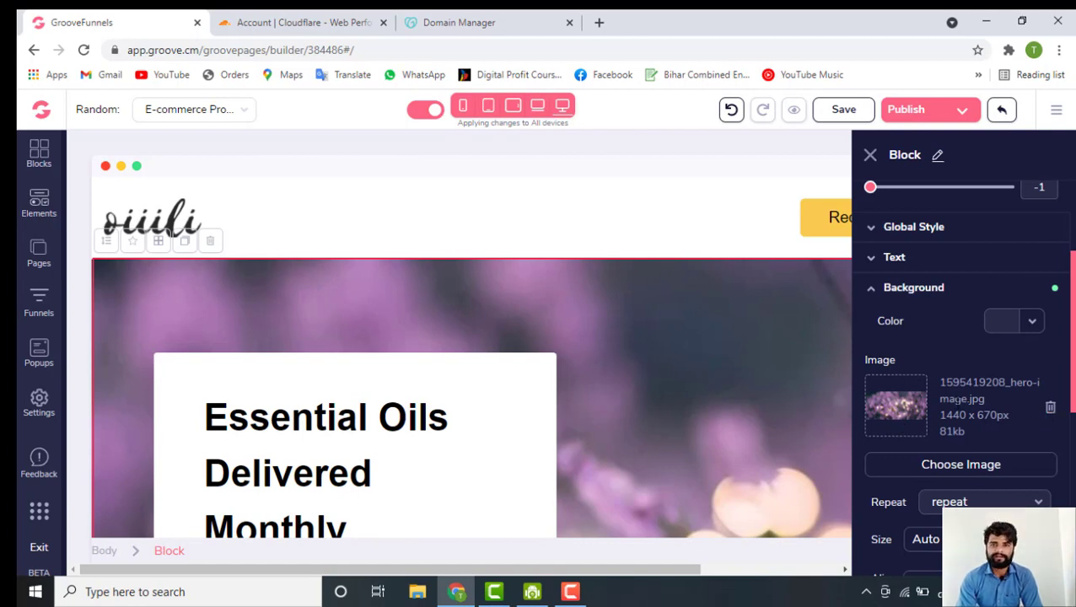
{"action": "scroll", "coordinate": [608, 393], "scroll_direction": "down", "scroll_amount": 1}
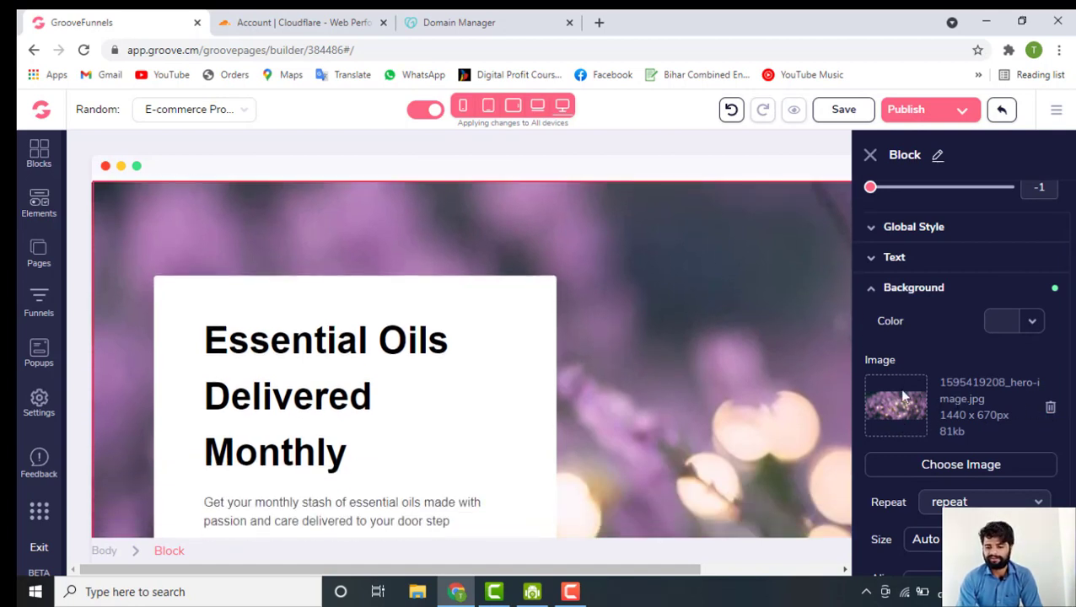
{"action": "left_click", "coordinate": [1051, 410]}
{"action": "left_click", "coordinate": [960, 462]}
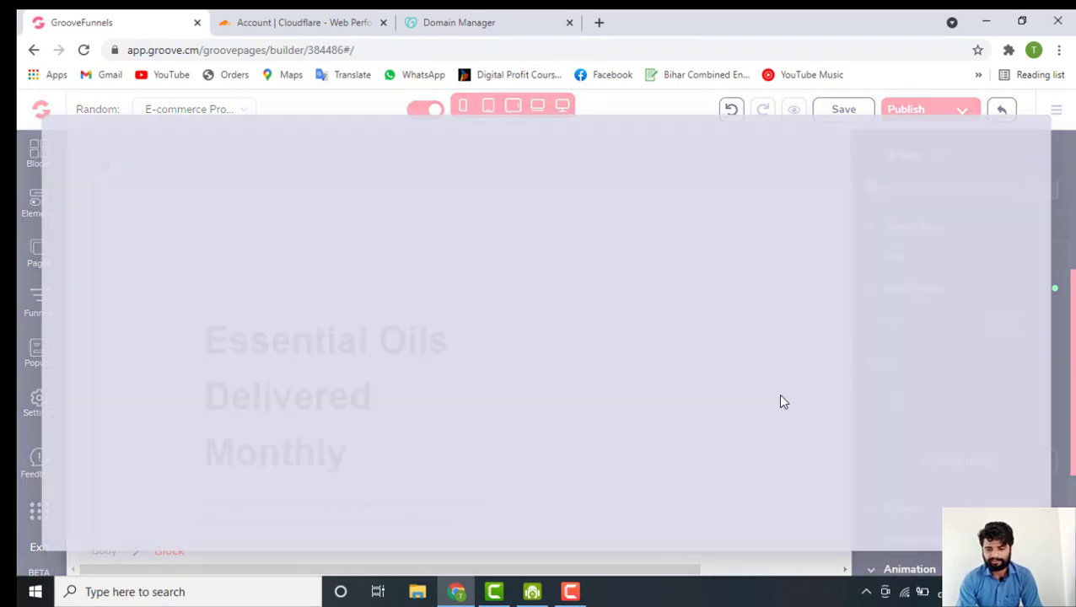
{"action": "scroll", "coordinate": [528, 409], "scroll_direction": "down", "scroll_amount": 3}
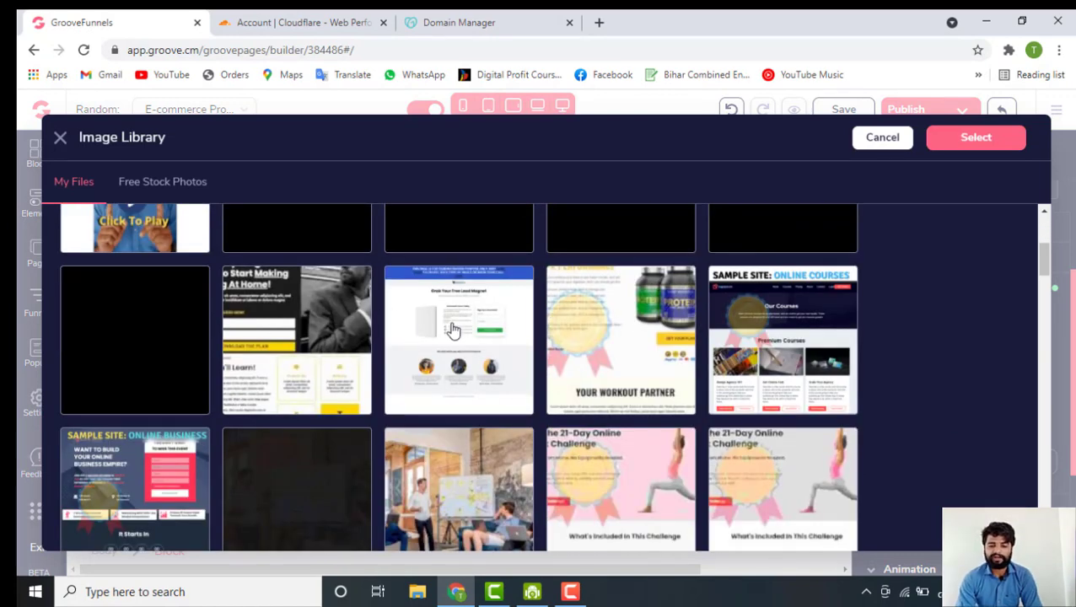
{"action": "left_click", "coordinate": [271, 339]}
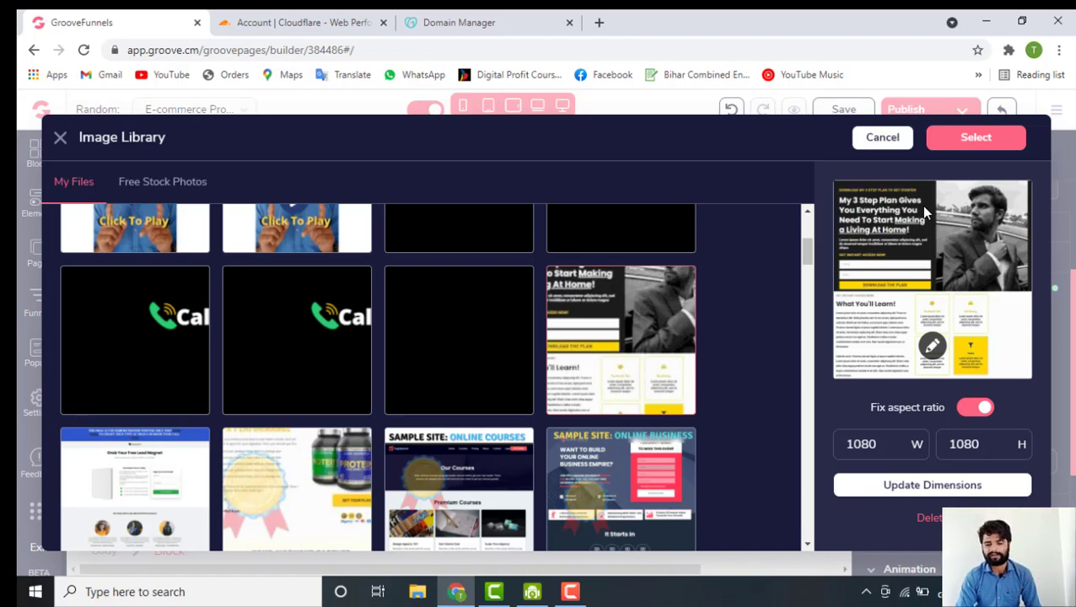
{"action": "left_click", "coordinate": [976, 137]}
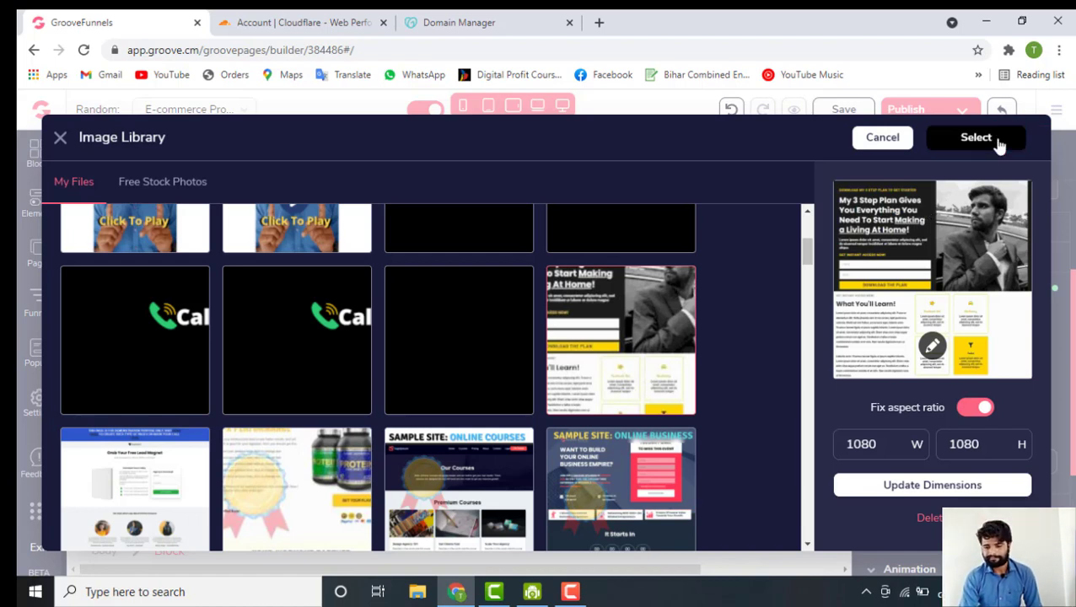
{"action": "scroll", "coordinate": [691, 422], "scroll_direction": "down", "scroll_amount": 8}
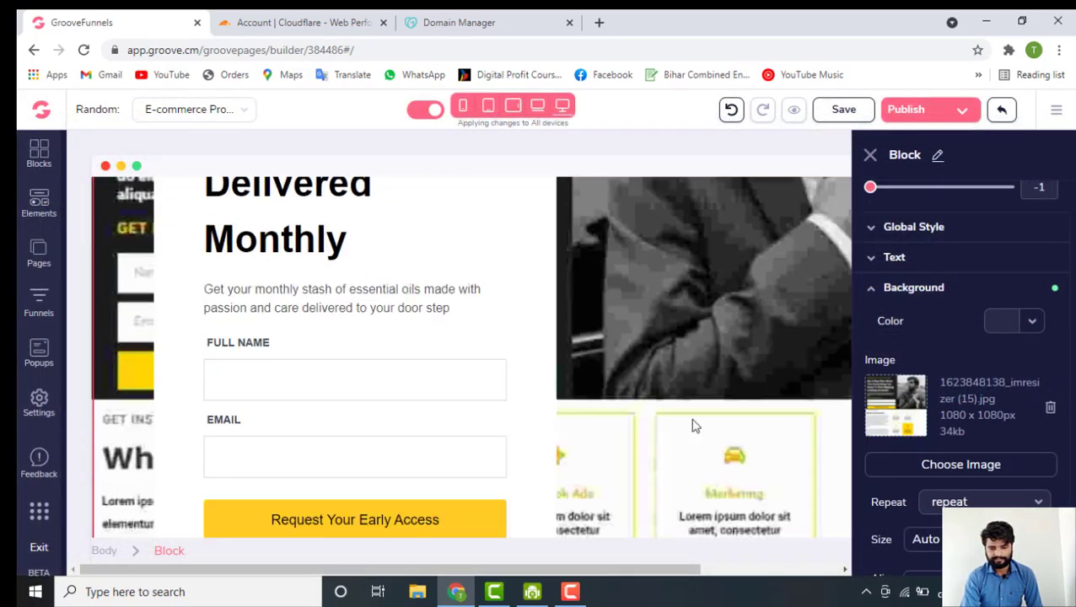
{"action": "scroll", "coordinate": [692, 425], "scroll_direction": "up", "scroll_amount": 3}
{"action": "scroll", "coordinate": [692, 426], "scroll_direction": "up", "scroll_amount": 5}
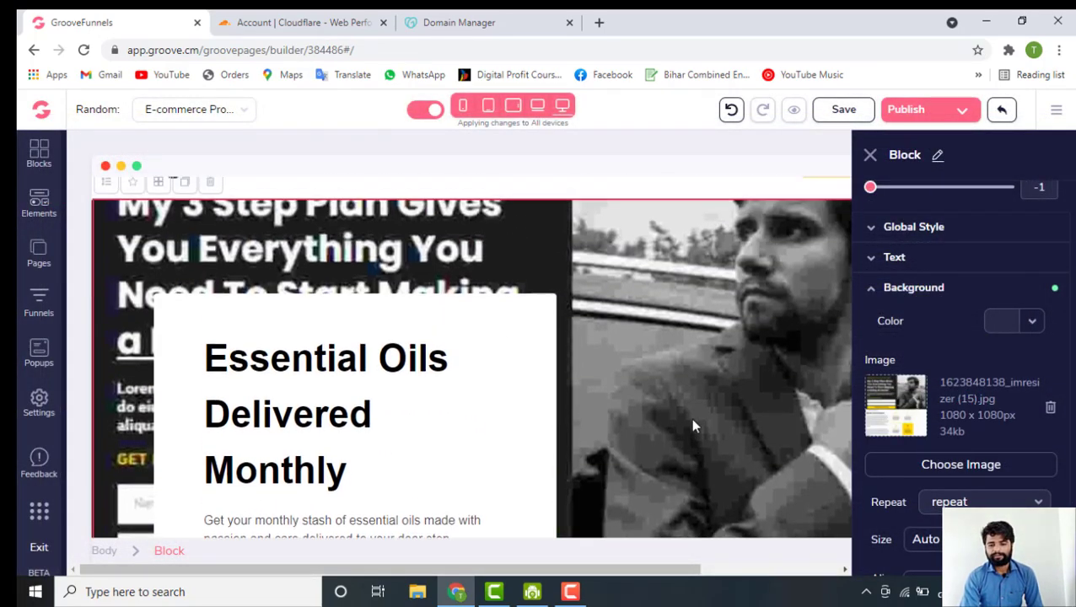
{"action": "scroll", "coordinate": [691, 426], "scroll_direction": "down", "scroll_amount": 7}
{"action": "scroll", "coordinate": [691, 426], "scroll_direction": "down", "scroll_amount": 8}
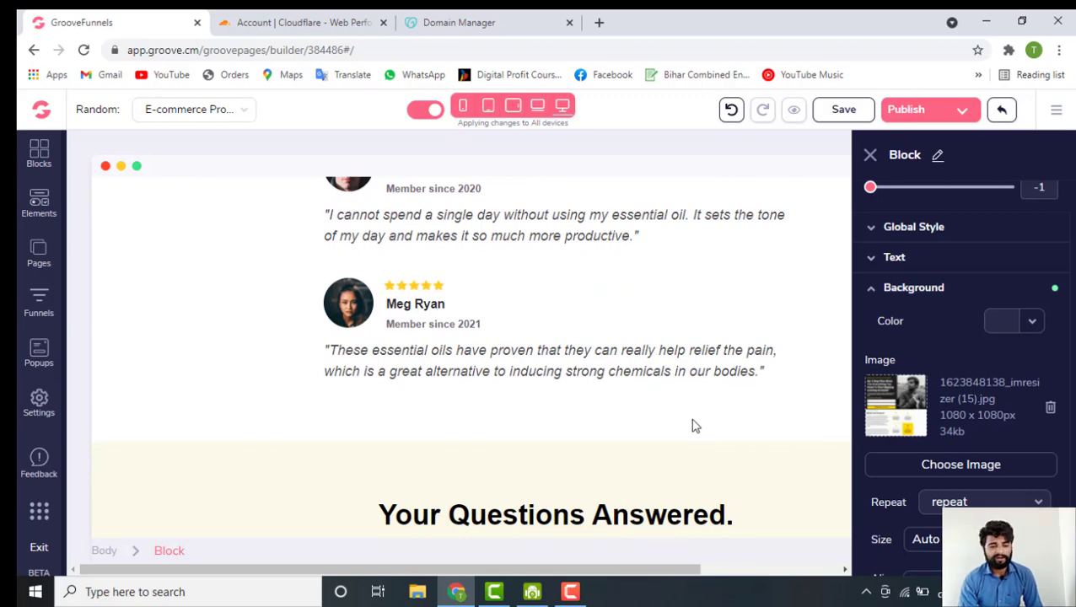
Select the "Request Your Early Access" button under "Get Your First Month Free" and look over its style settings
{"action": "scroll", "coordinate": [693, 426], "scroll_direction": "down", "scroll_amount": 10}
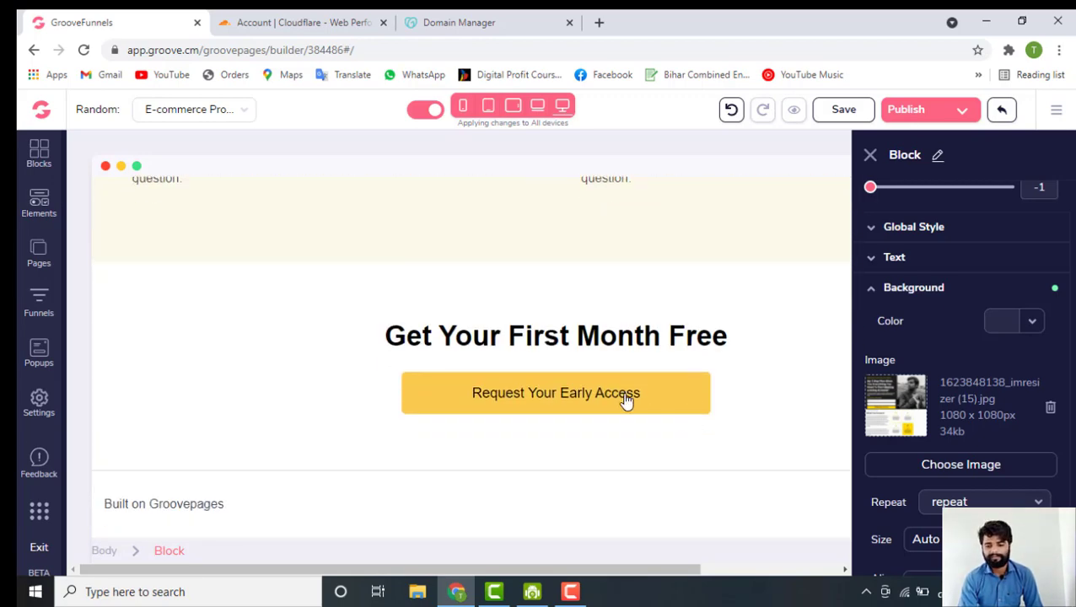
{"action": "left_click", "coordinate": [671, 398]}
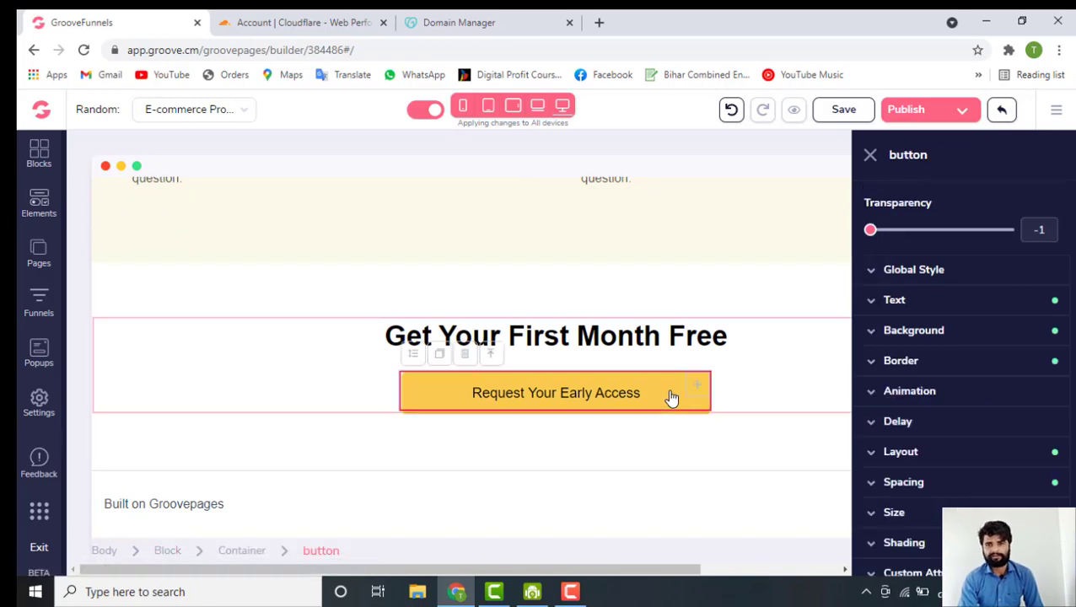
{"action": "scroll", "coordinate": [928, 464], "scroll_direction": "down", "scroll_amount": 1}
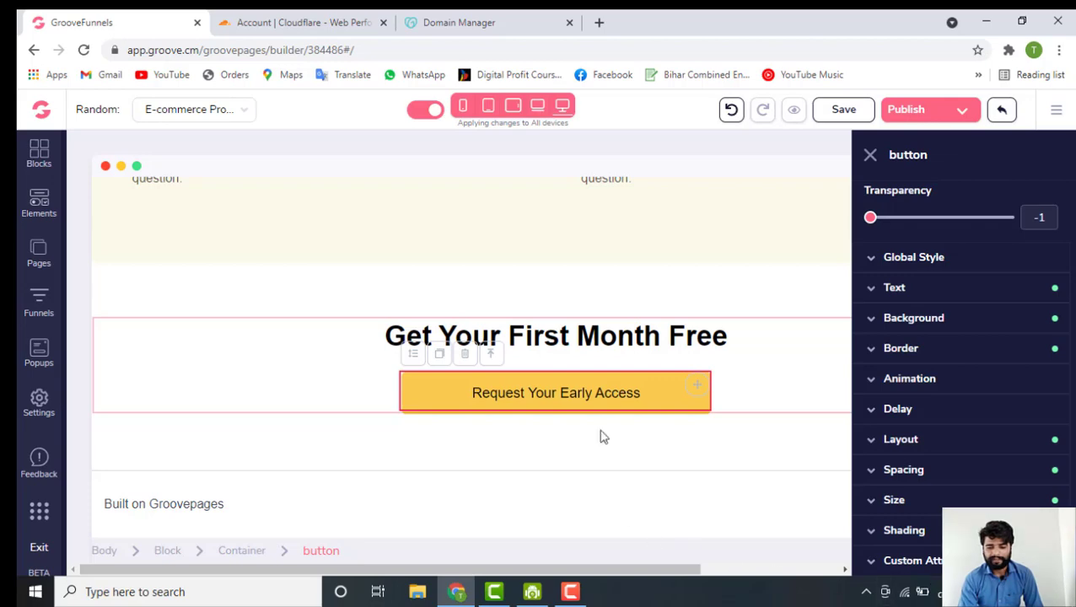
Select the essential oil bottles image under "What's Inside The Box." and look over its design settings
{"action": "scroll", "coordinate": [641, 417], "scroll_direction": "up", "scroll_amount": 10}
{"action": "scroll", "coordinate": [639, 417], "scroll_direction": "up", "scroll_amount": 6}
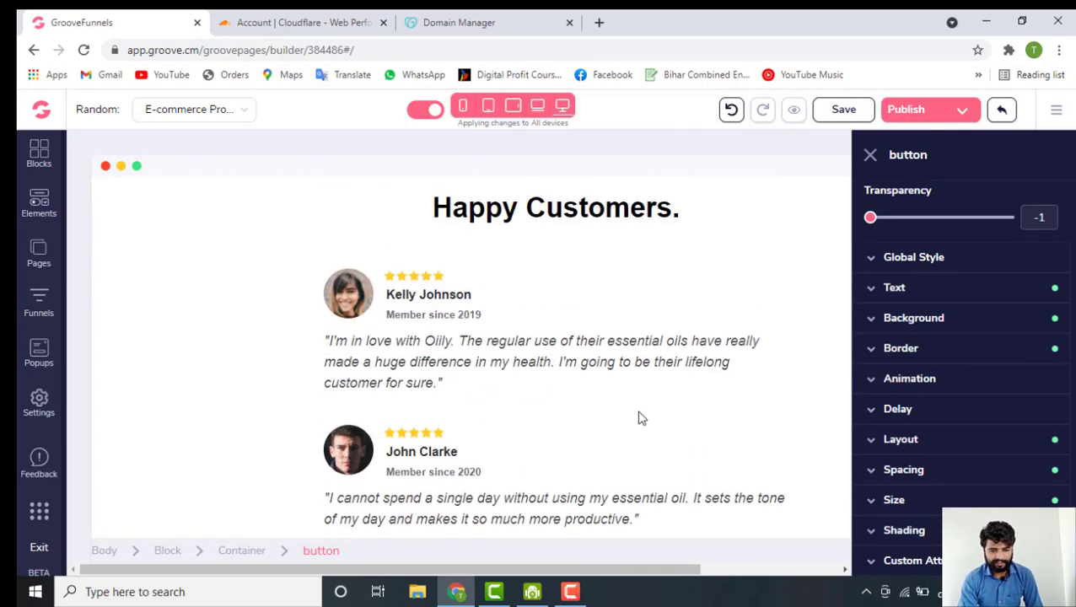
{"action": "scroll", "coordinate": [565, 415], "scroll_direction": "down", "scroll_amount": 1}
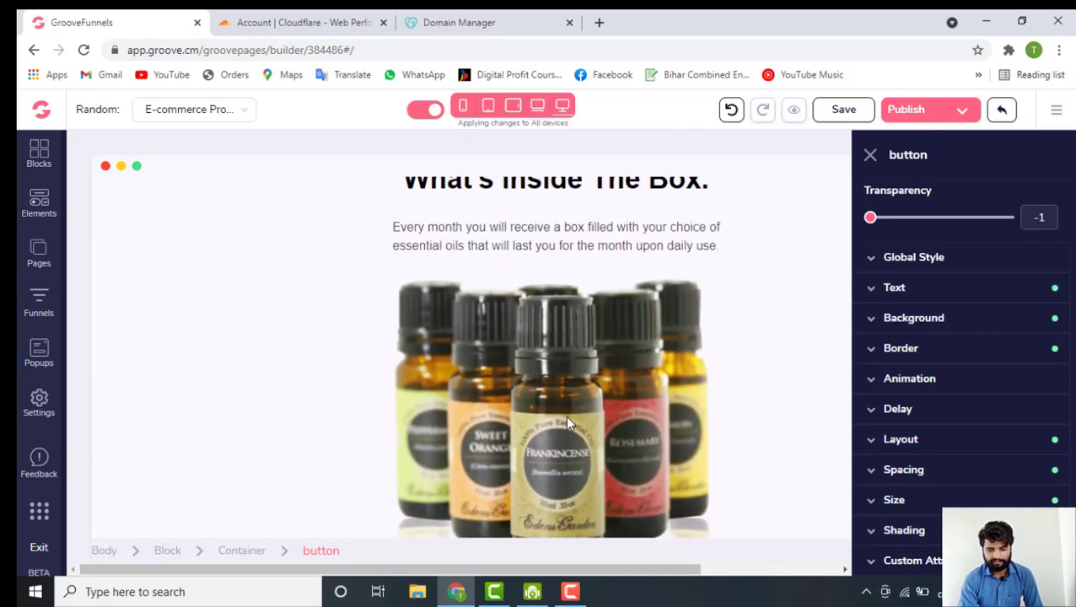
{"action": "scroll", "coordinate": [565, 415], "scroll_direction": "up", "scroll_amount": 1}
{"action": "left_click", "coordinate": [506, 427]}
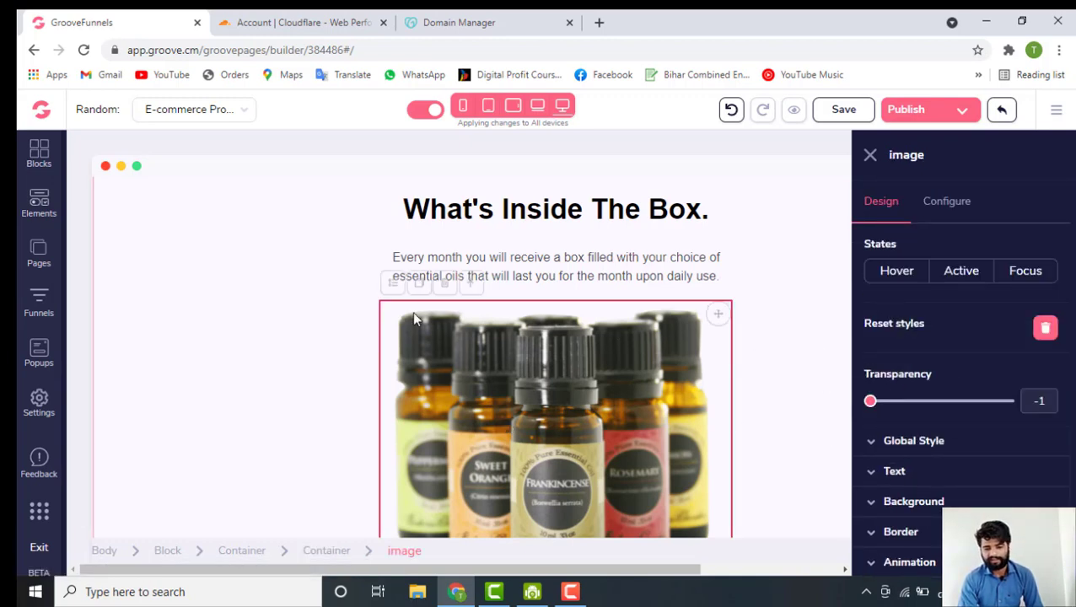
{"action": "scroll", "coordinate": [690, 510], "scroll_direction": "down", "scroll_amount": 1}
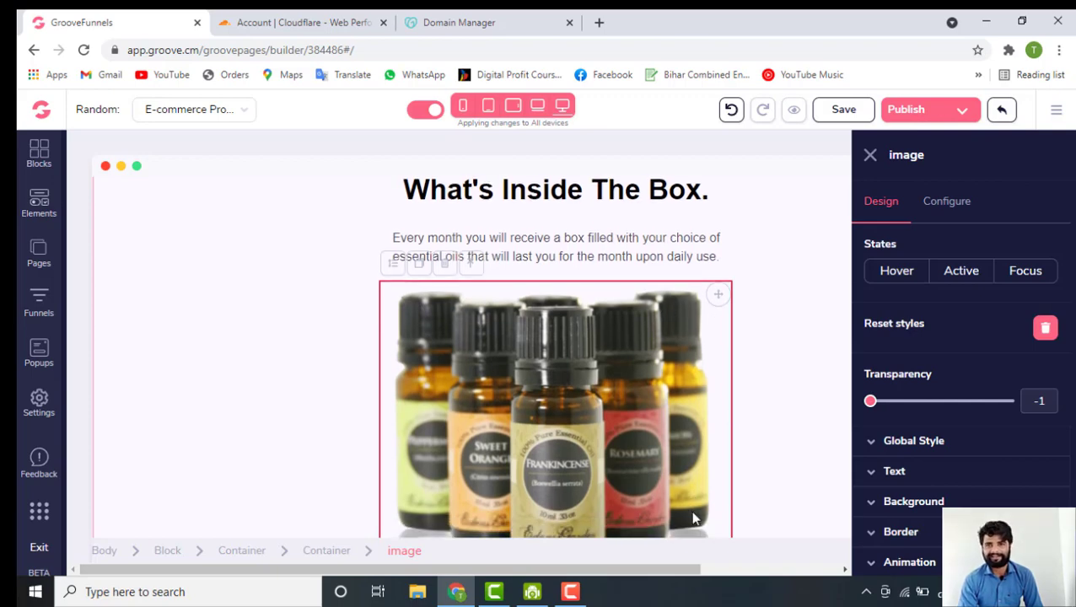